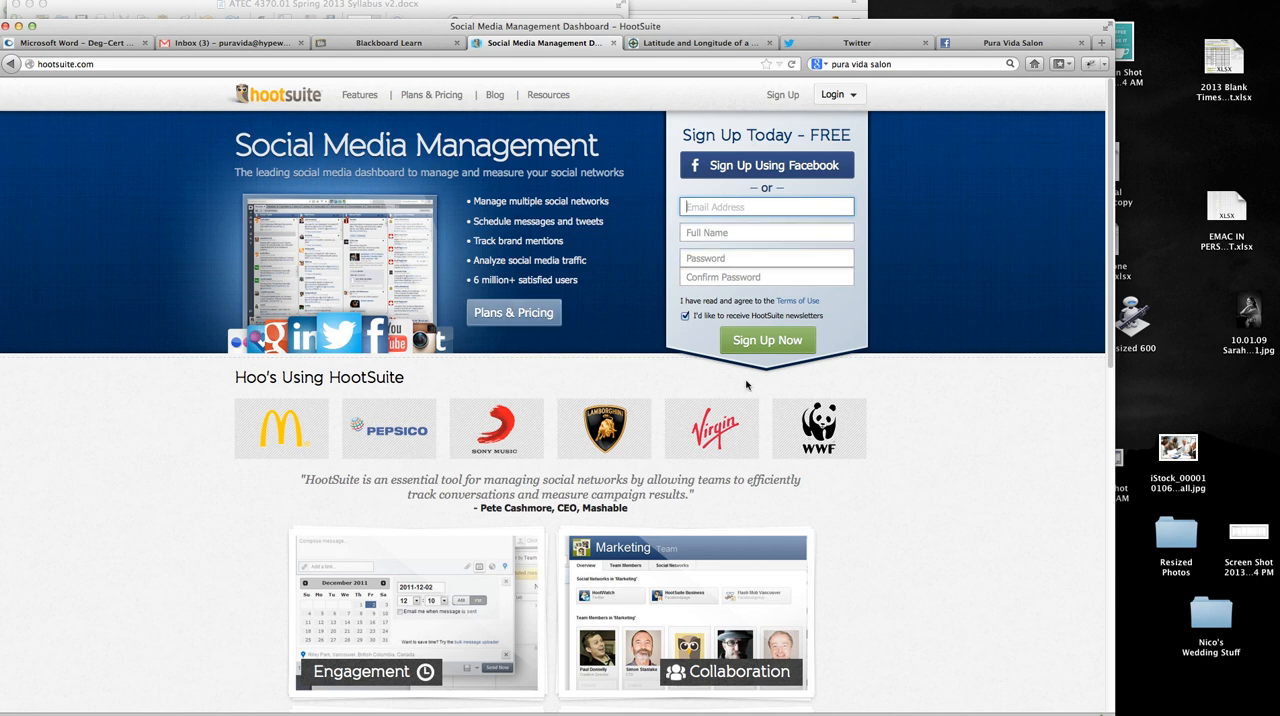
- Look over the HootSuite plans and pricing, and return to the home page
{"action": "left_click", "coordinate": [549, 317]}
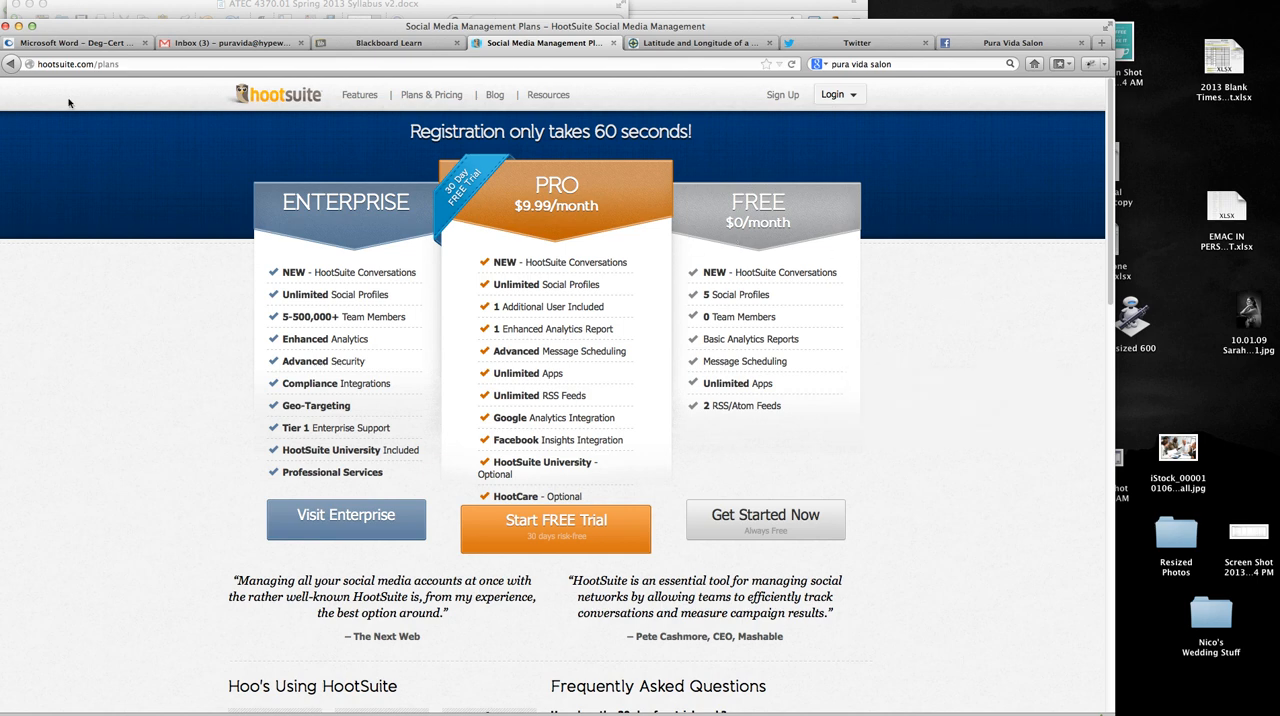
{"action": "left_click", "coordinate": [12, 64]}
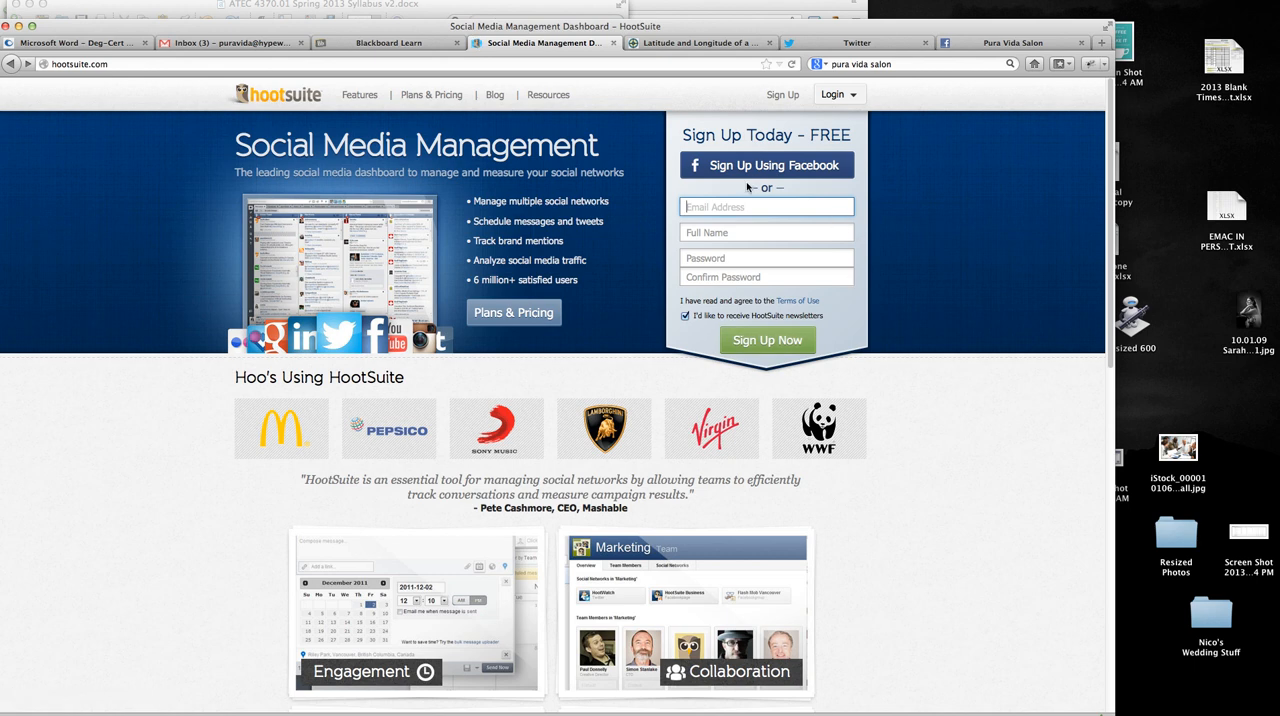
- Open the HootSuite login form and replace the prefilled e-mail with the salon account's e-mail address
{"action": "left_click", "coordinate": [842, 97]}
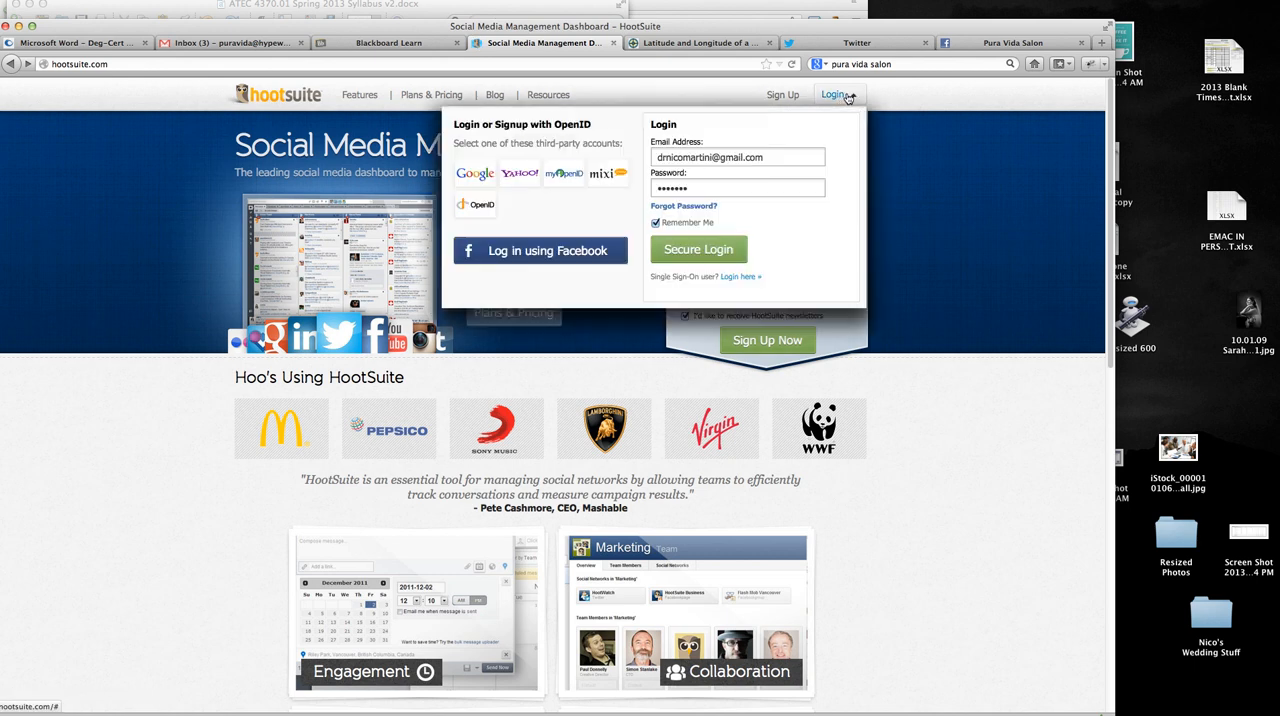
{"action": "key", "text": "shift+Tab"}
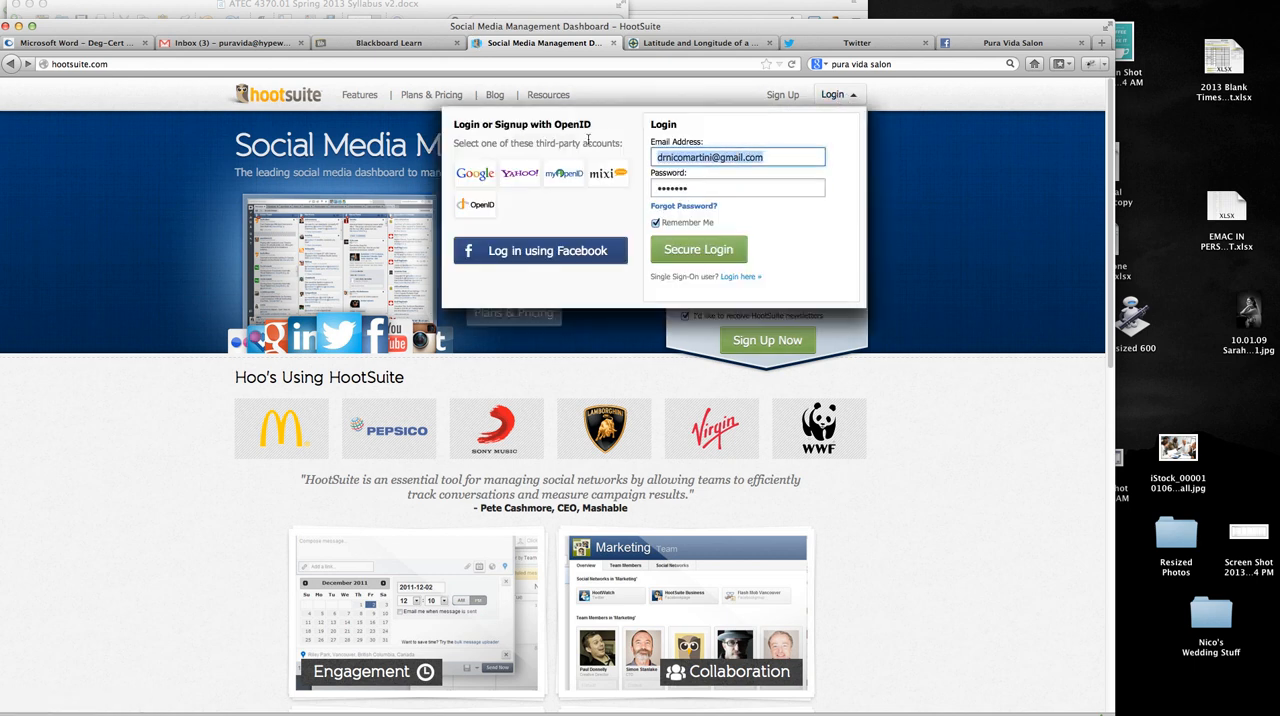
{"action": "key", "text": "BackSpace"}
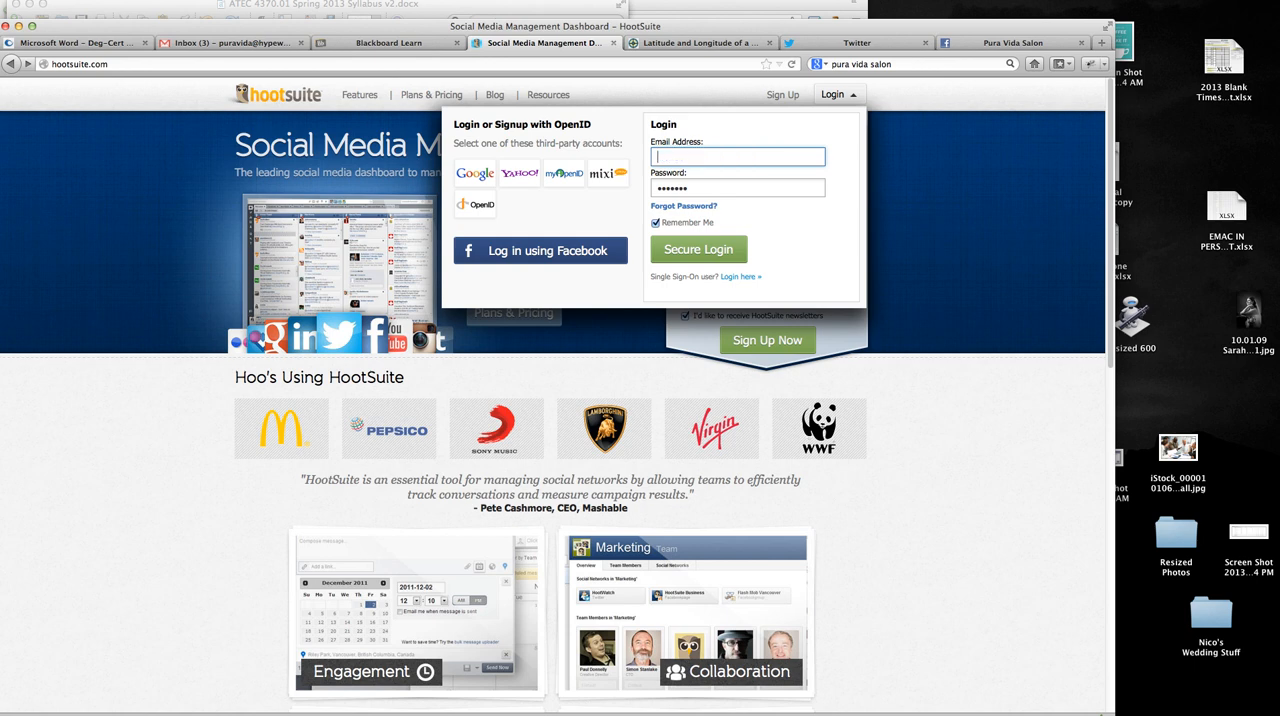
- Replace the saved password with the salon account's password, log in, and have the browser remember it
{"action": "left_click", "coordinate": [705, 187]}
{"action": "left_click_drag", "start_coordinate": [705, 187], "coordinate": [579, 186]}
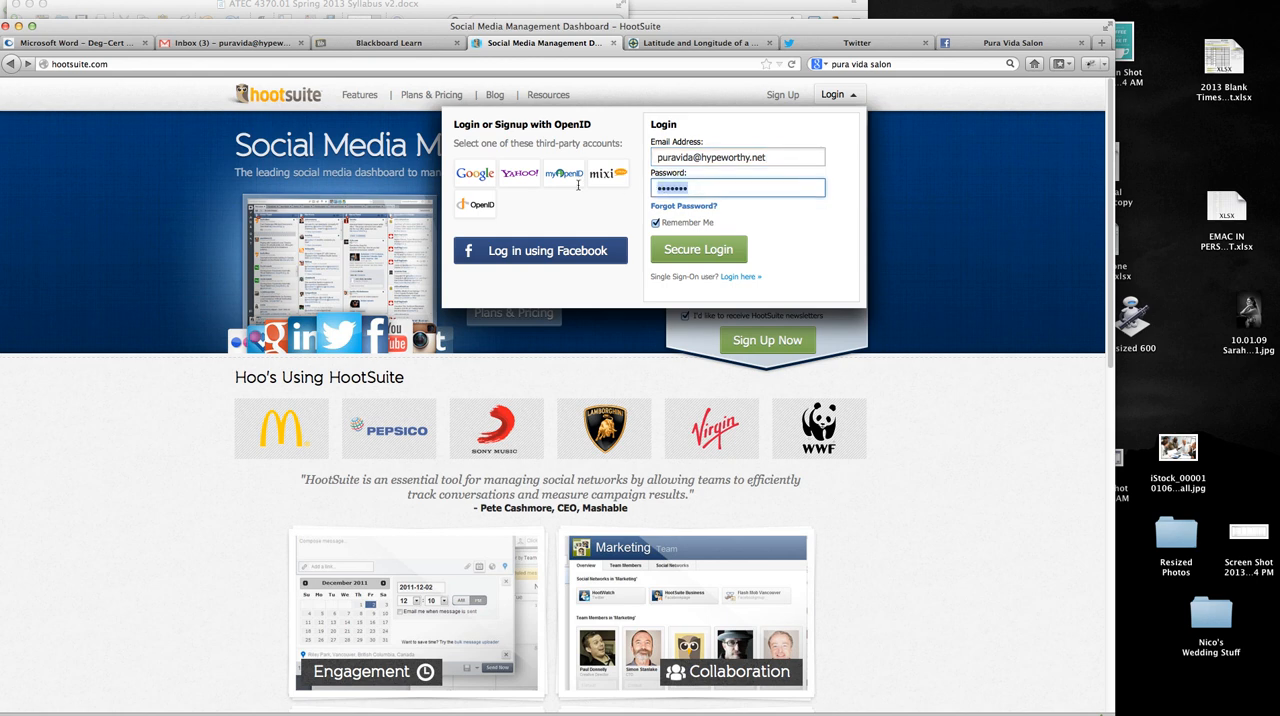
{"action": "type", "text": "••••••••••"}
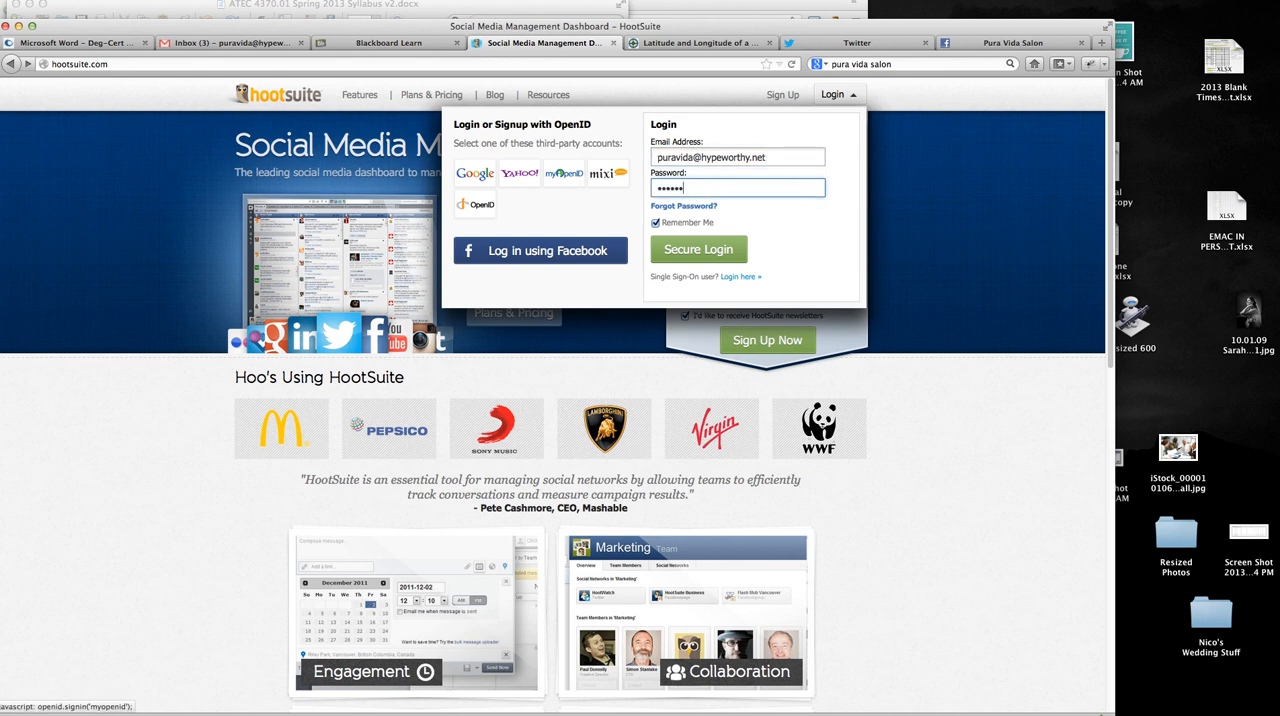
{"action": "left_click", "coordinate": [703, 257]}
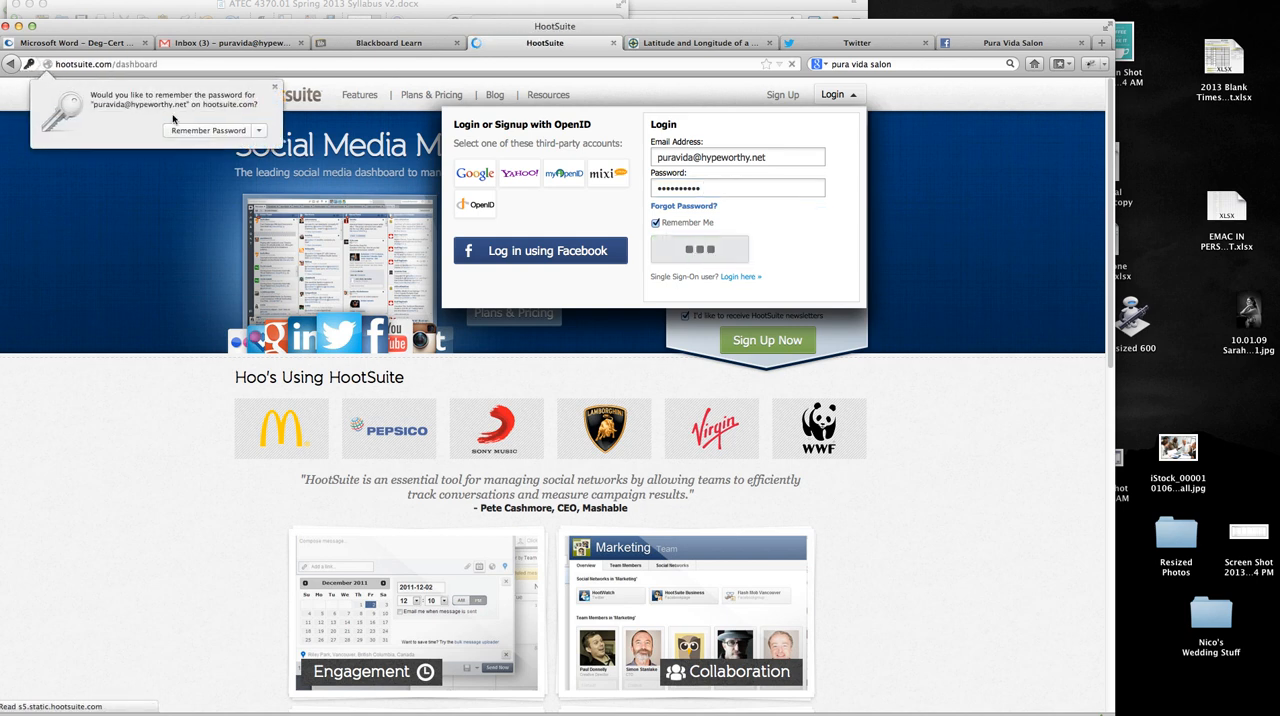
{"action": "left_click", "coordinate": [203, 130]}
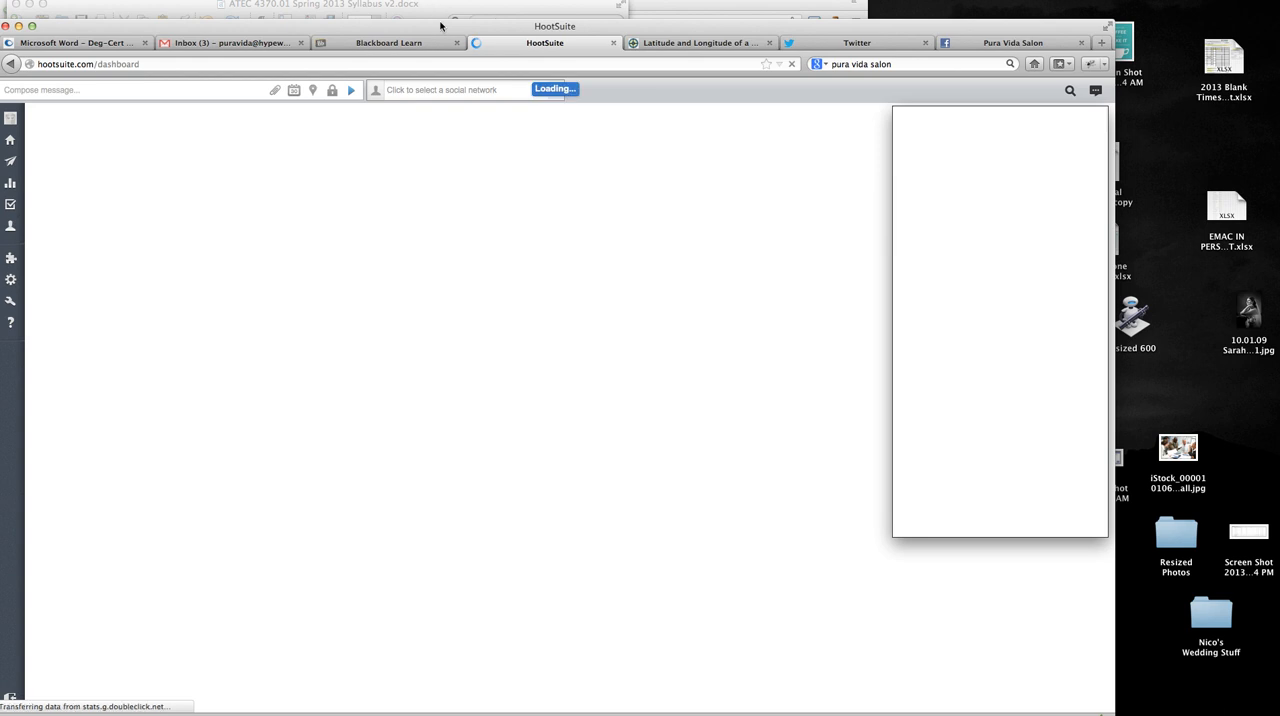
- Move the browser window to the top of the desktop and enlarge it to fill the whole screen
{"action": "left_click_drag", "start_coordinate": [442, 28], "coordinate": [442, 7]}
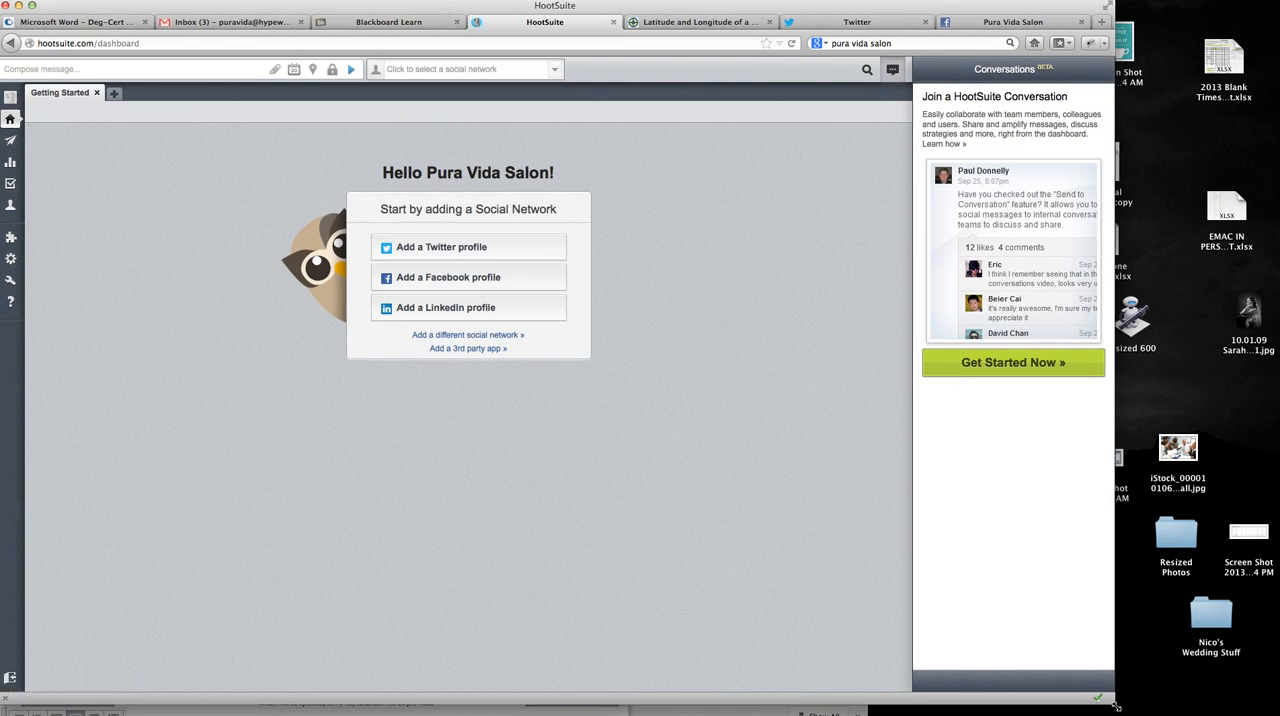
{"action": "left_click_drag", "start_coordinate": [1116, 706], "coordinate": [1279, 715]}
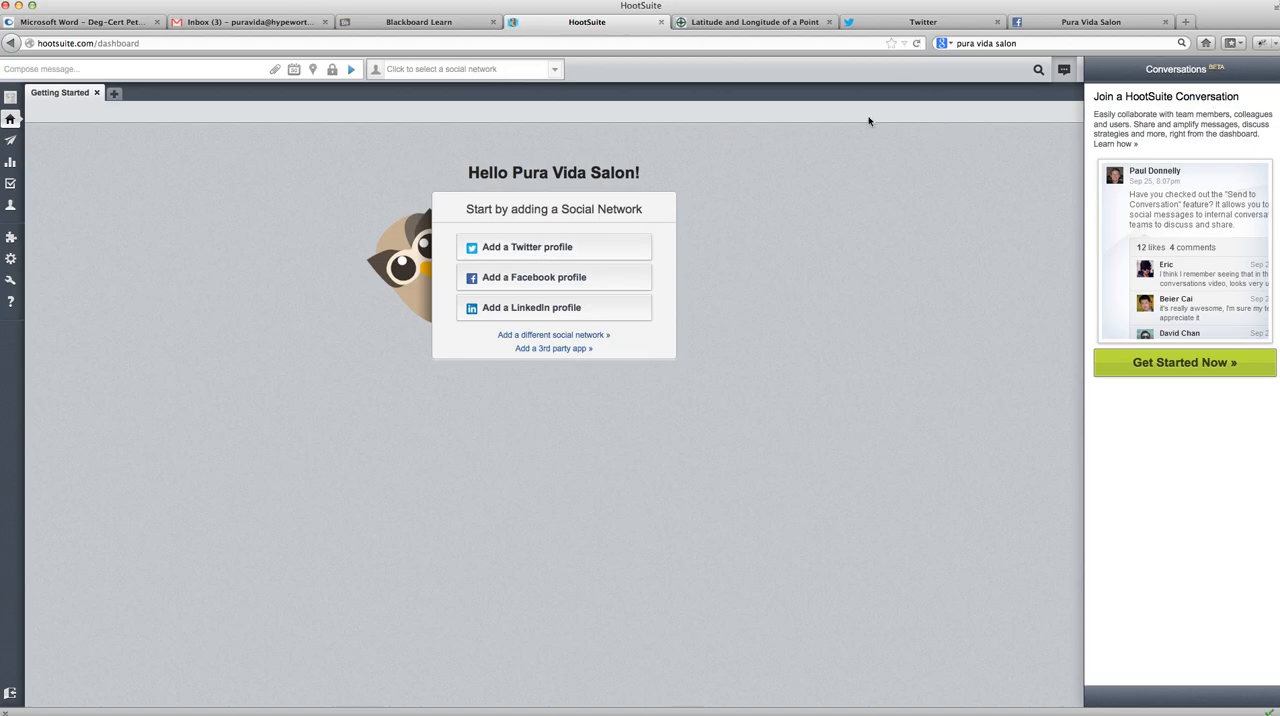
- Switch to Twitter and fill in the sign-up form with the full name Pura Vida Salon and the salon's e-mail address
{"action": "left_click", "coordinate": [922, 24]}
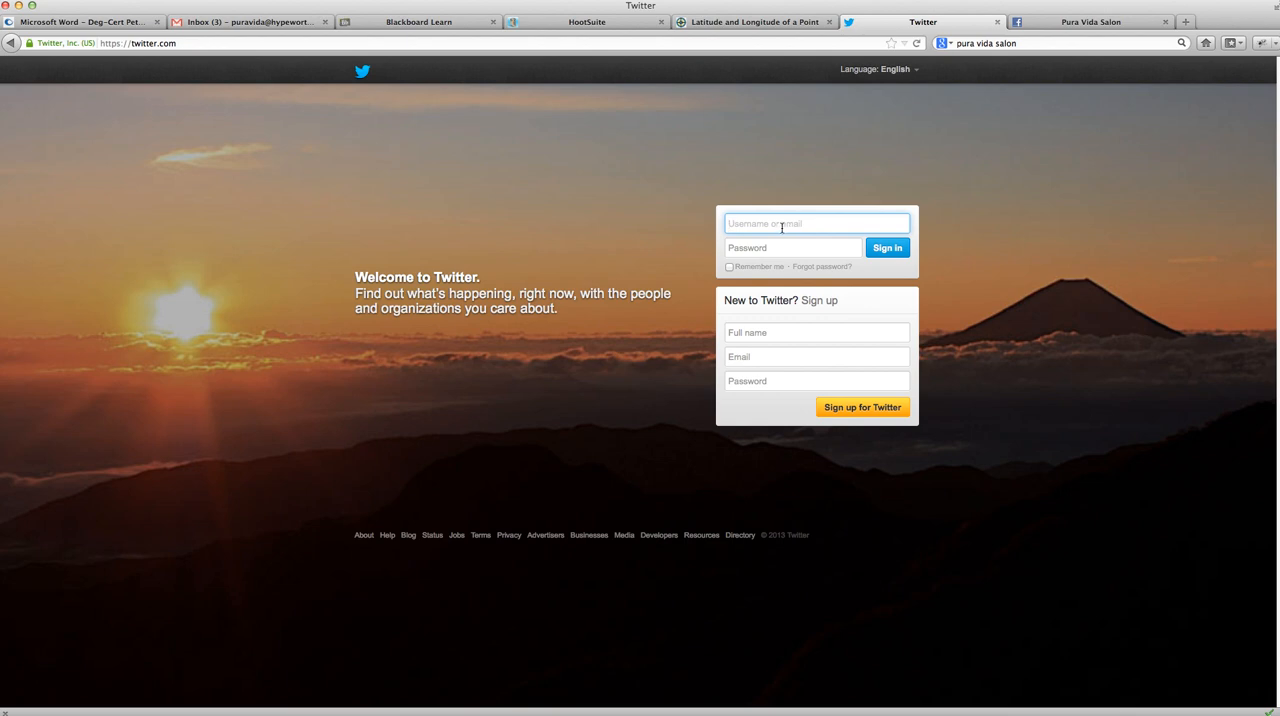
{"action": "left_click", "coordinate": [757, 334]}
{"action": "type", "text": "Pur"}
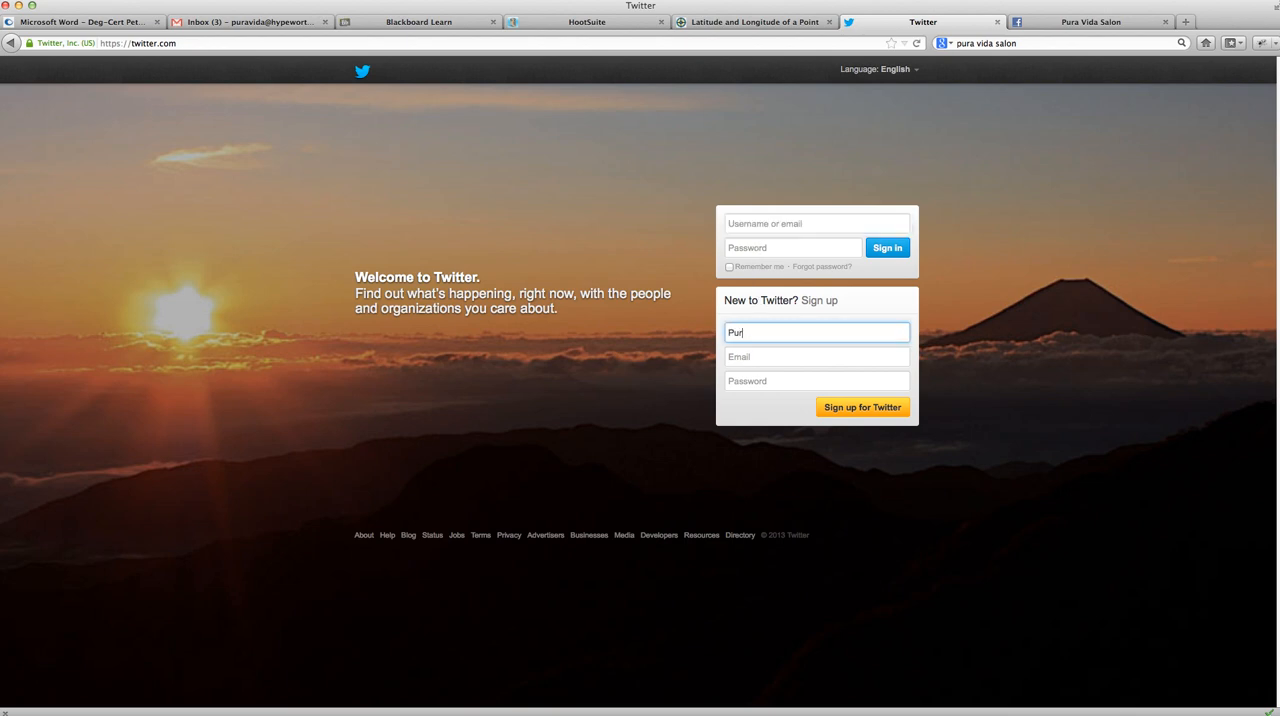
{"action": "type", "text": "a Vida Salon"}
{"action": "left_click", "coordinate": [797, 360]}
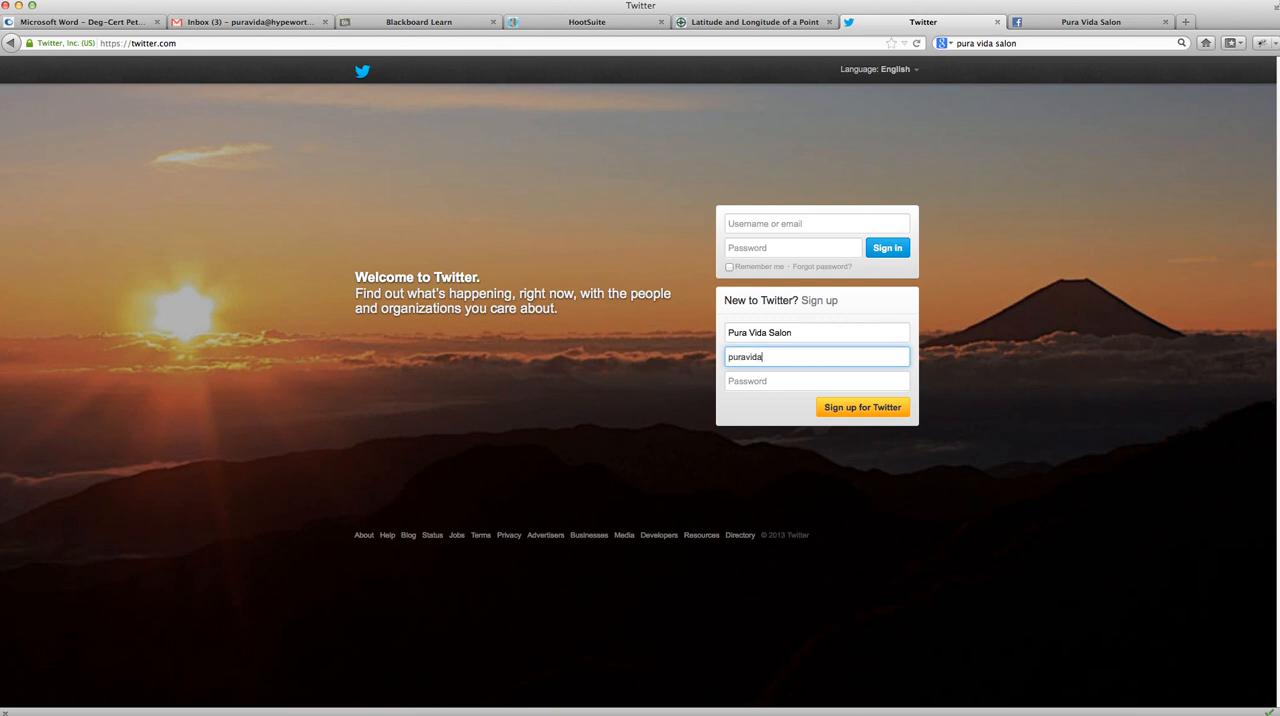
- Enter the new account's password and submit the Twitter sign-up form
{"action": "left_click", "coordinate": [759, 386]}
{"action": "type", "text": "p"}
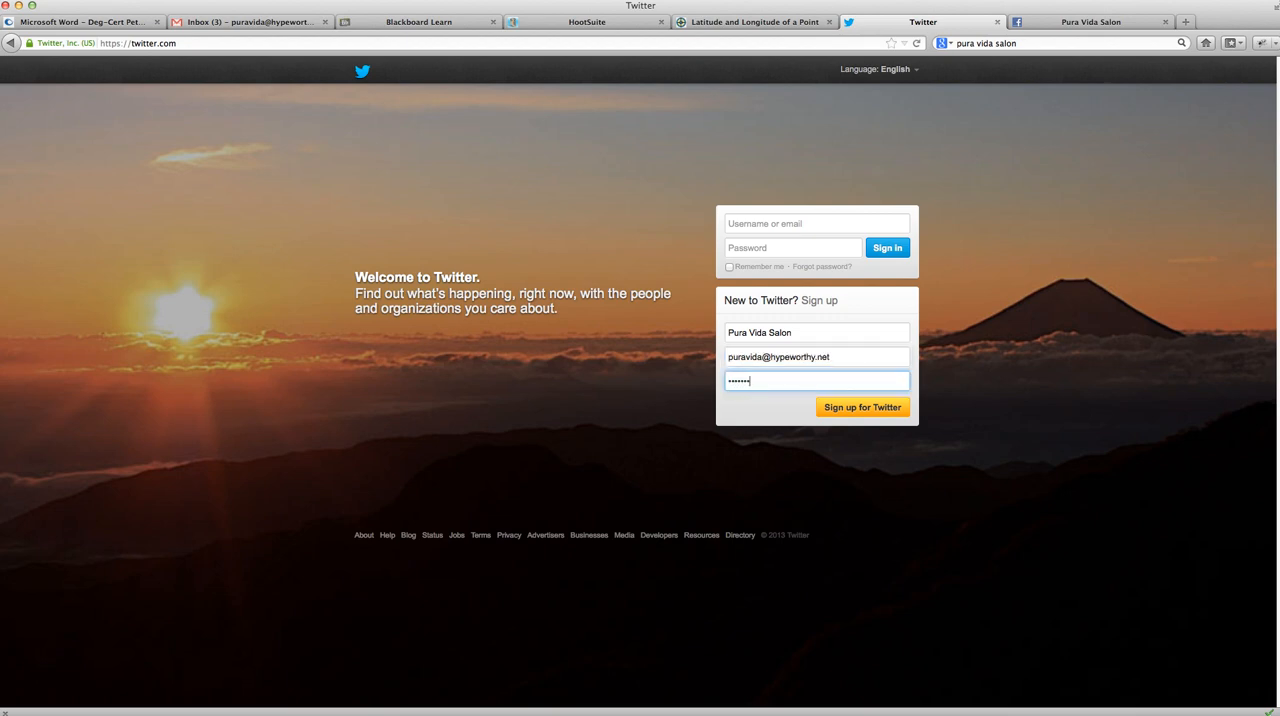
{"action": "left_click", "coordinate": [866, 412]}
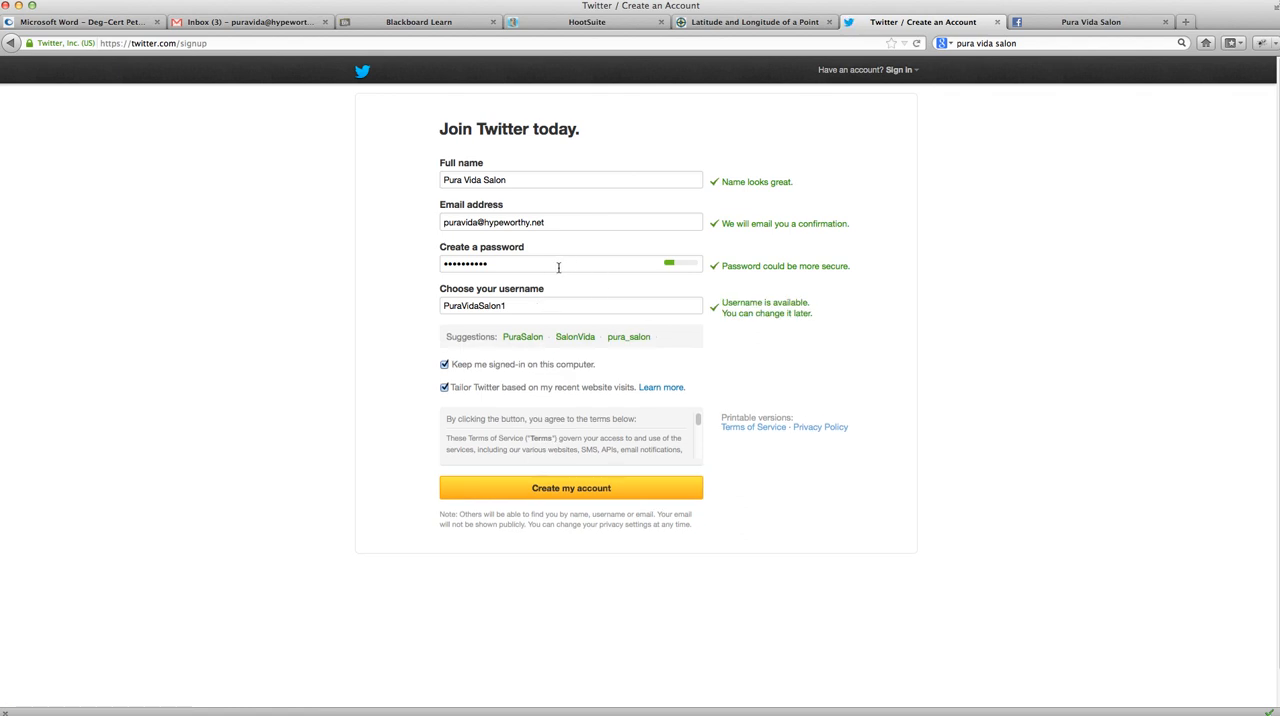
- Remove the trailing 1 from the suggested username and try PuraVidaSalon
{"action": "left_click", "coordinate": [511, 309]}
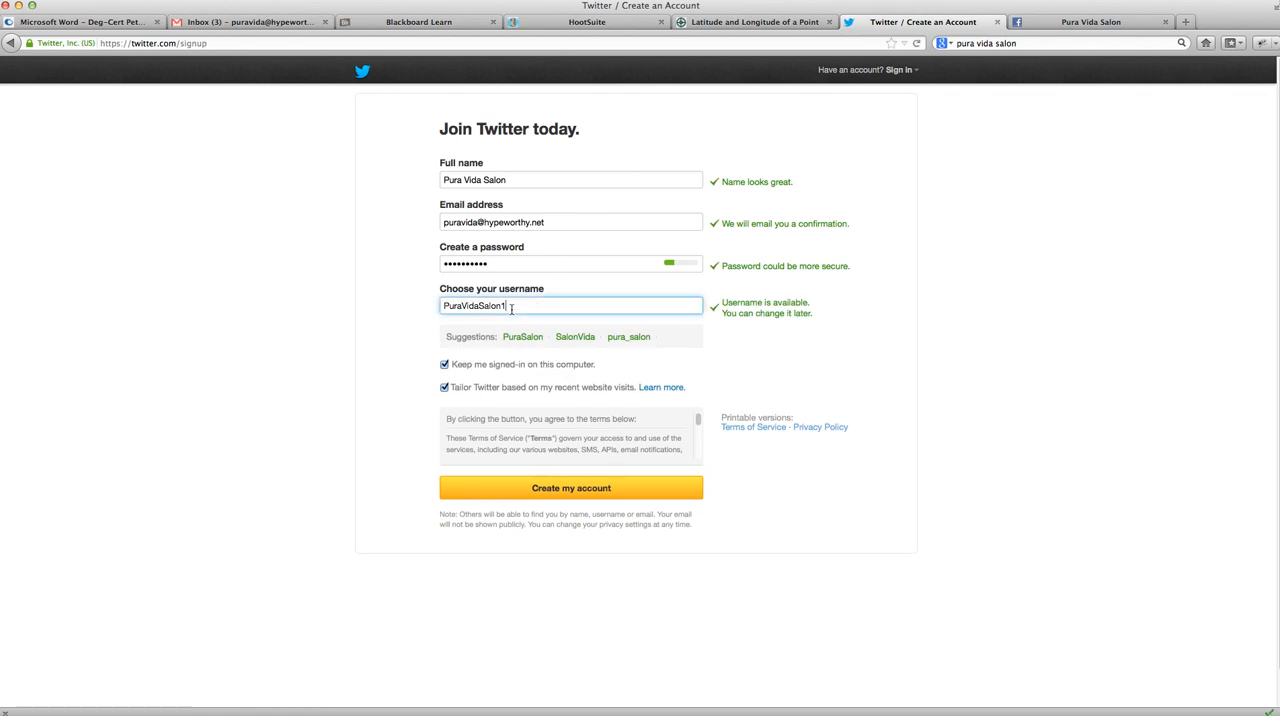
{"action": "key", "text": "BackSpace"}
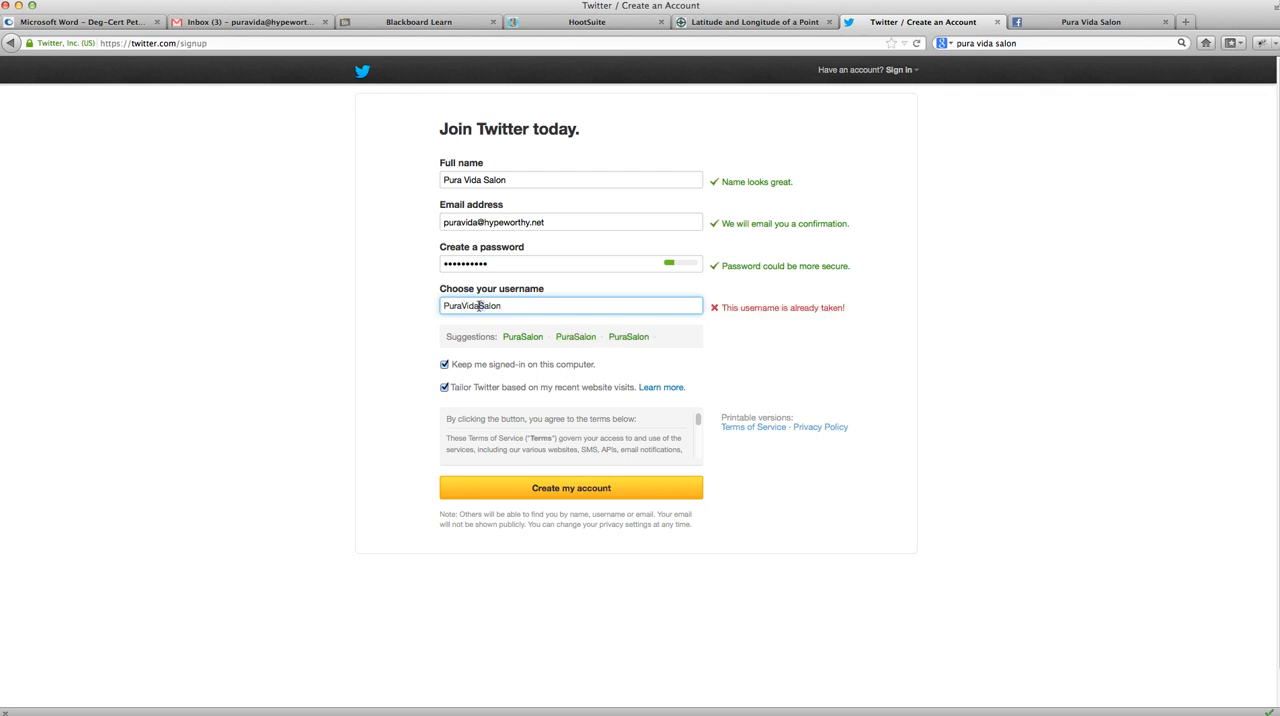
{"action": "left_click_drag", "start_coordinate": [479, 306], "coordinate": [503, 306]}
{"action": "key", "text": "BackSpace"}
{"action": "type", "text": "S"}
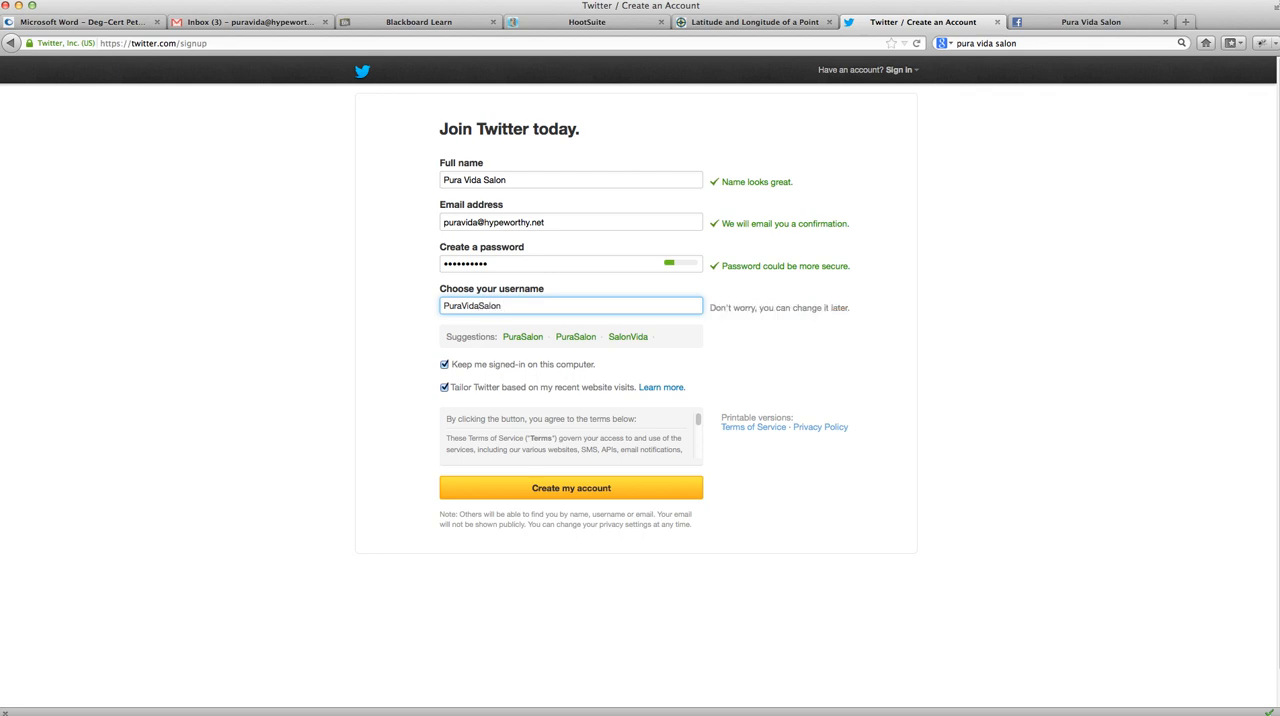
- Add underscores between the words so the username reads Pura_Vida_Salon
{"action": "left_click", "coordinate": [462, 305]}
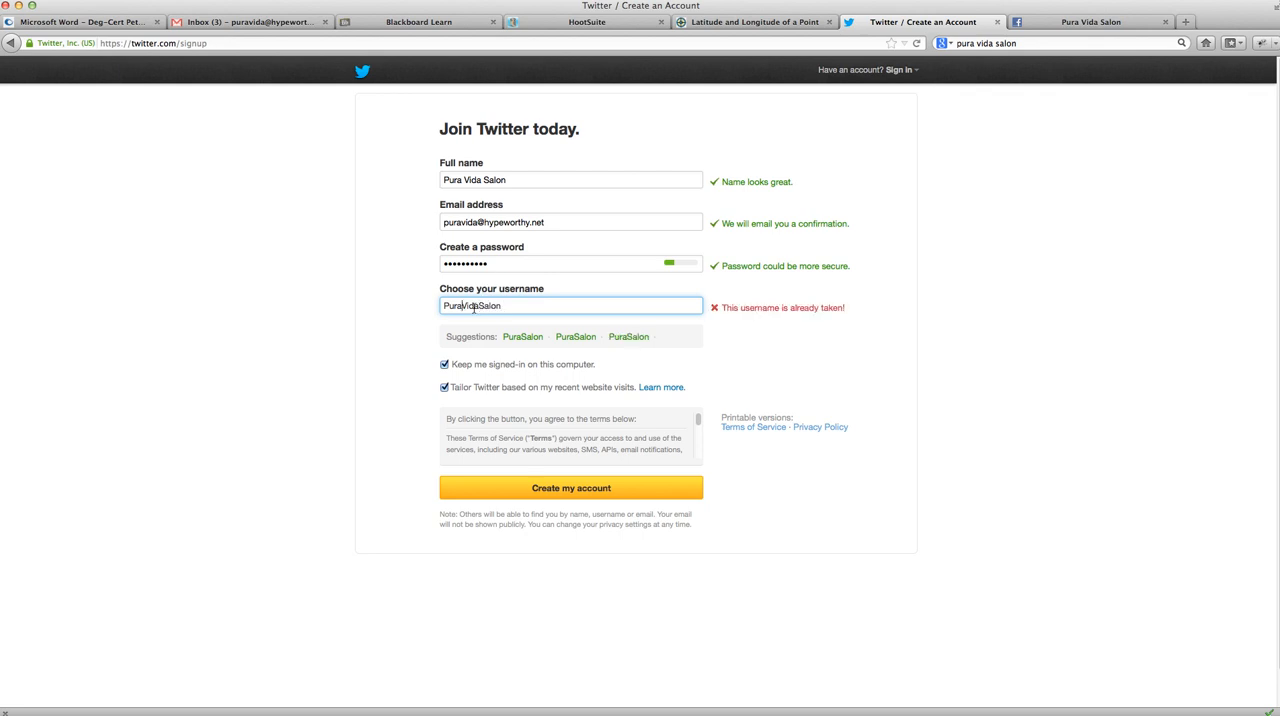
{"action": "type", "text": "_"}
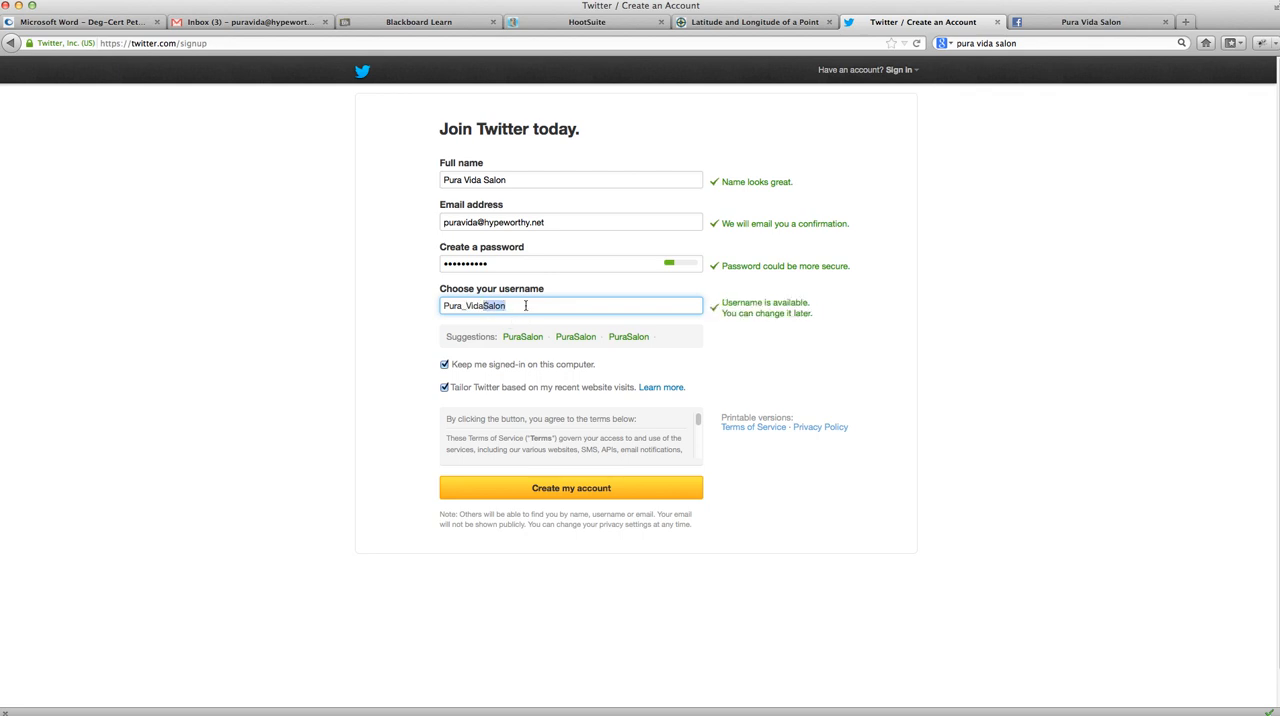
{"action": "key", "text": "BackSpace"}
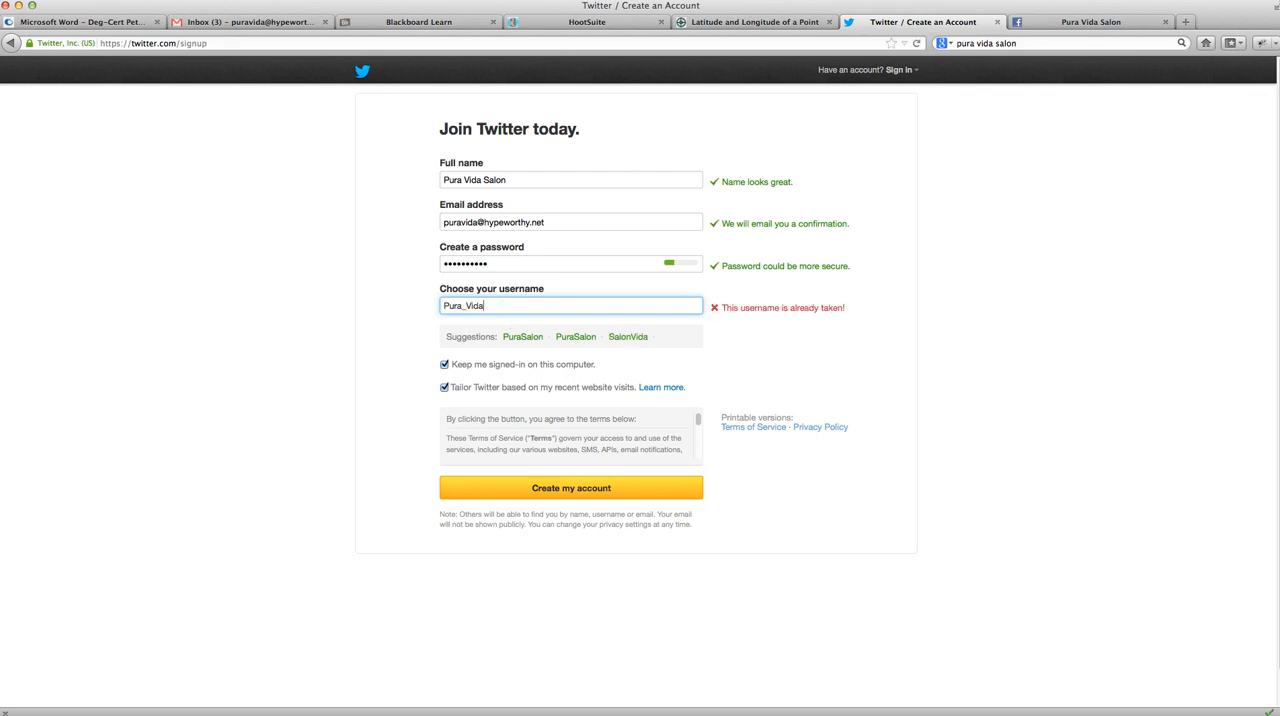
{"action": "type", "text": "_Salon"}
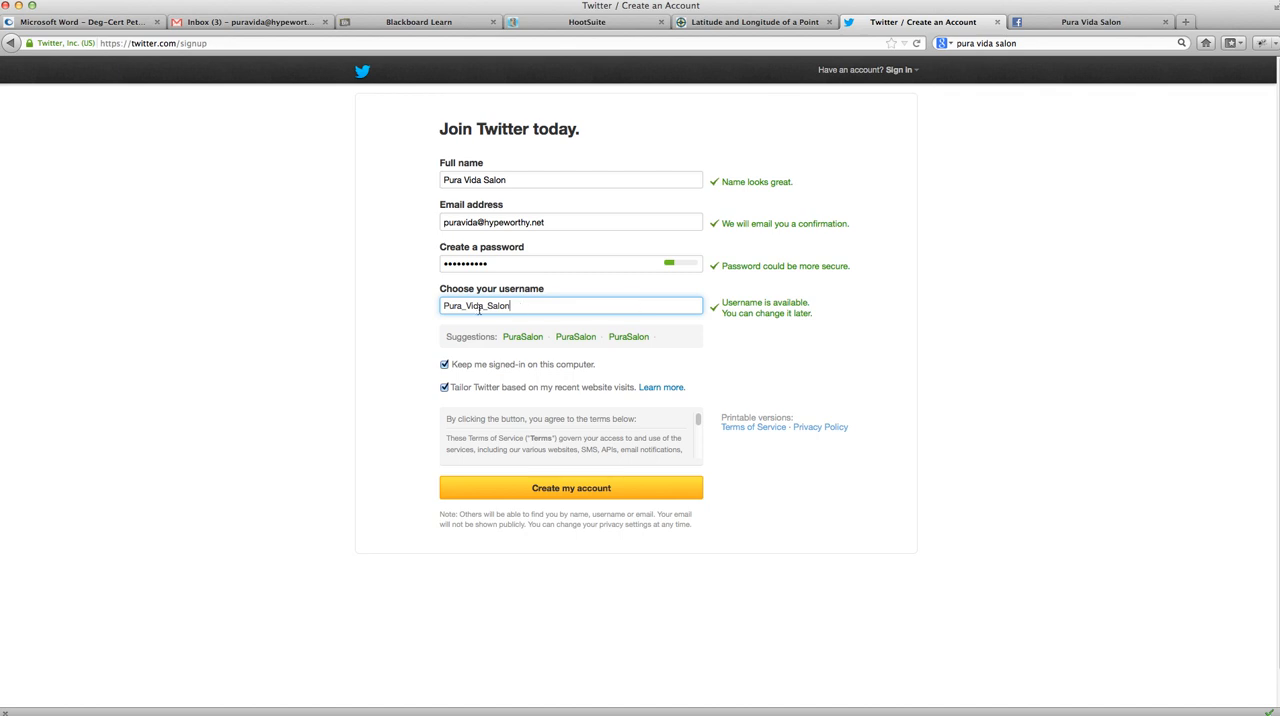
- Try a period in place of the underscore before Salon in the username, and restore the underscore
{"action": "key", "text": "BackSpace"}
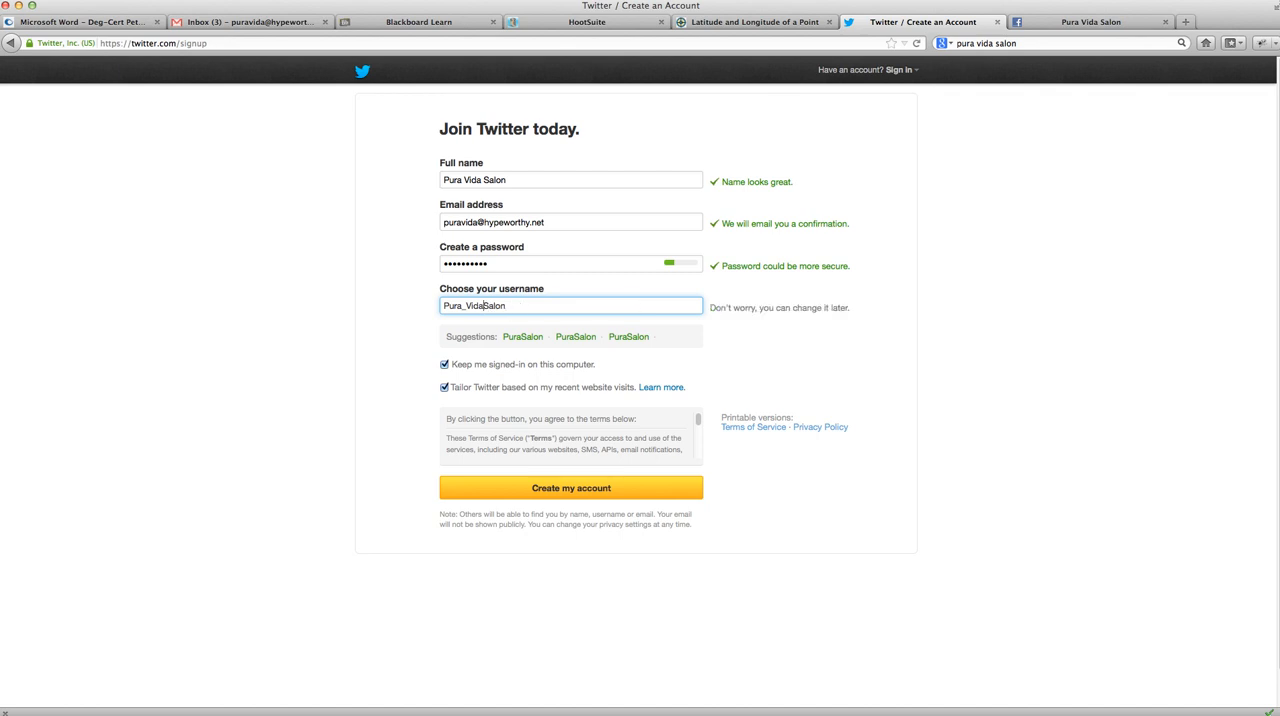
{"action": "type", "text": "."}
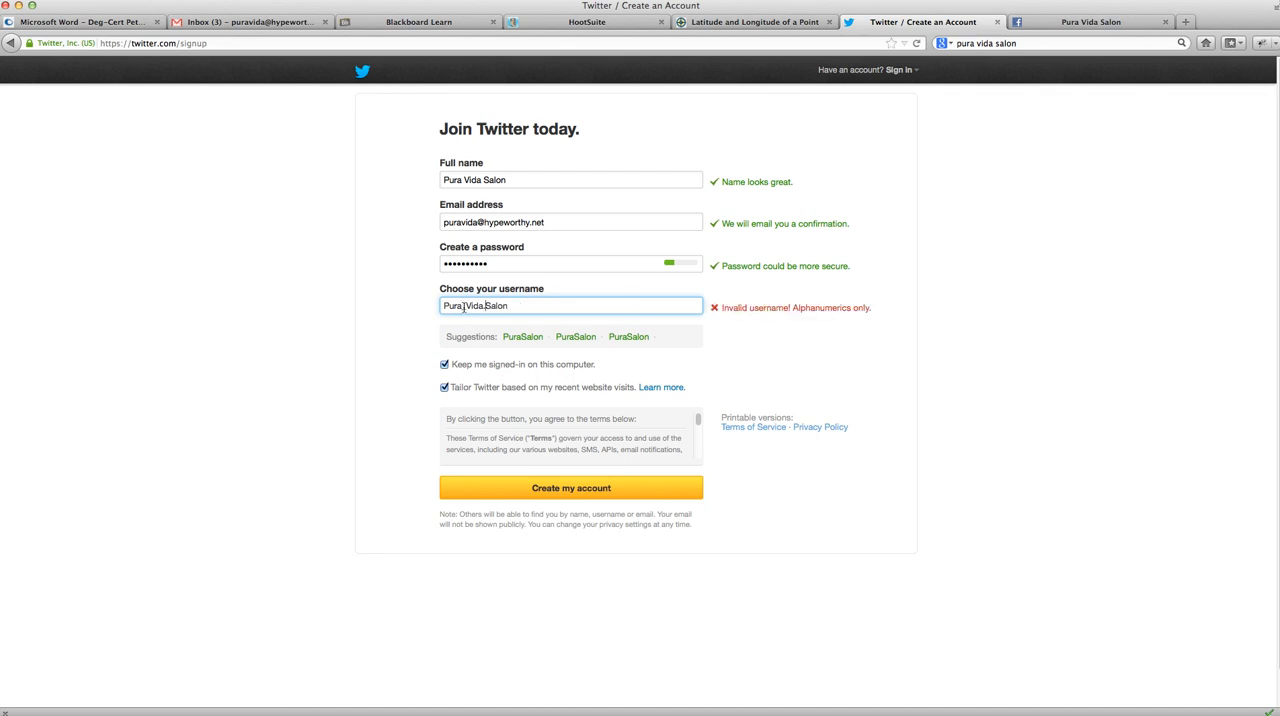
{"action": "key", "text": "BackSpace"}
{"action": "type", "text": "_"}
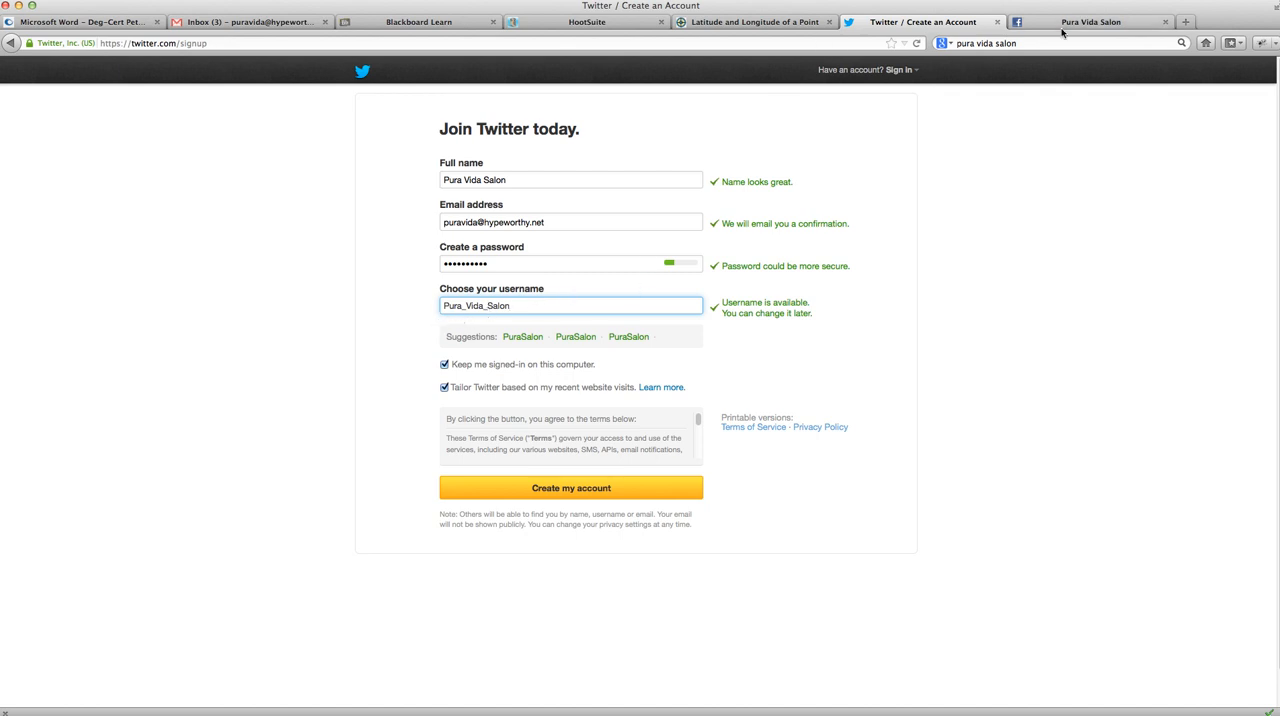
- Go through the Terms of Service to the end and create the Twitter account
{"action": "left_click", "coordinate": [701, 423]}
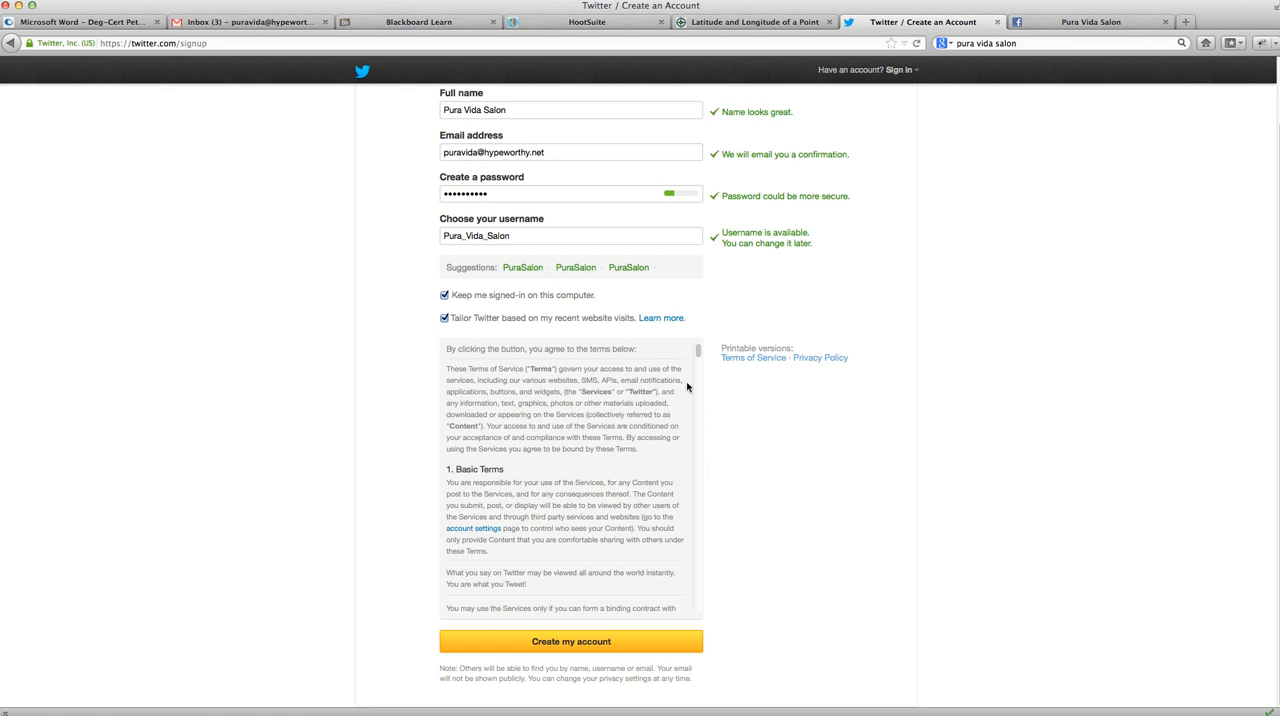
{"action": "left_click_drag", "start_coordinate": [698, 351], "coordinate": [711, 618]}
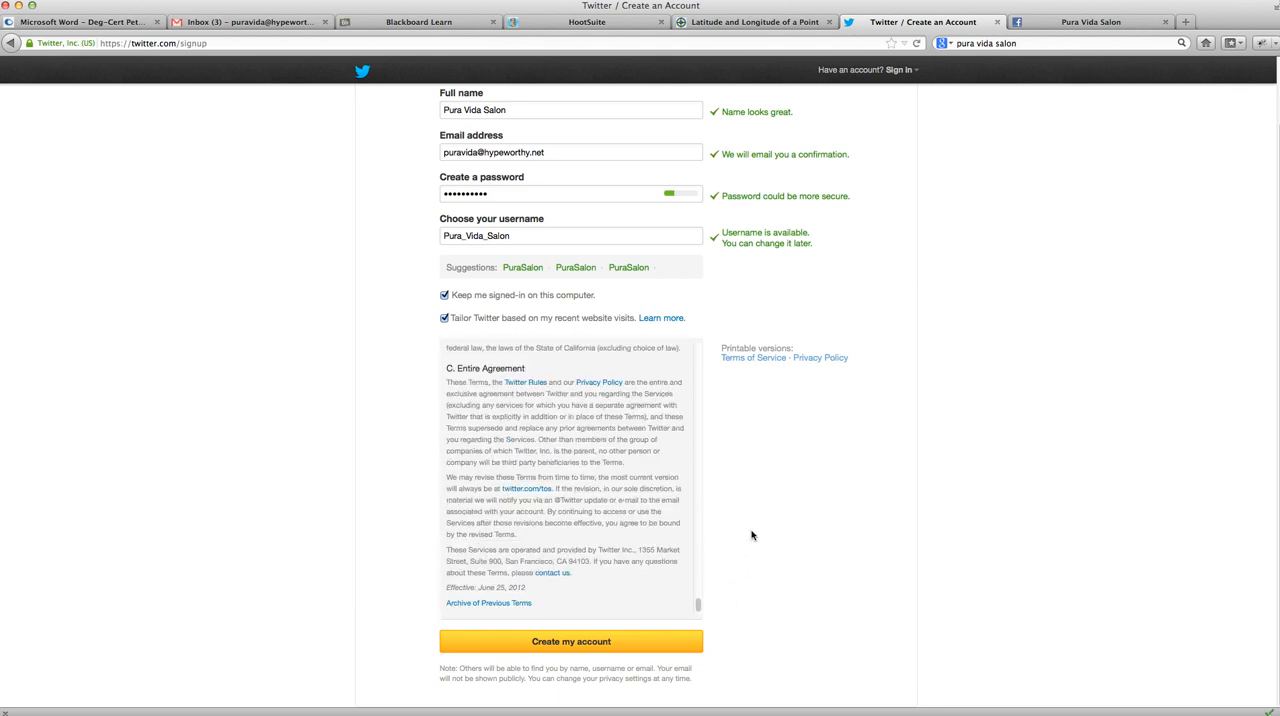
{"action": "left_click", "coordinate": [596, 636]}
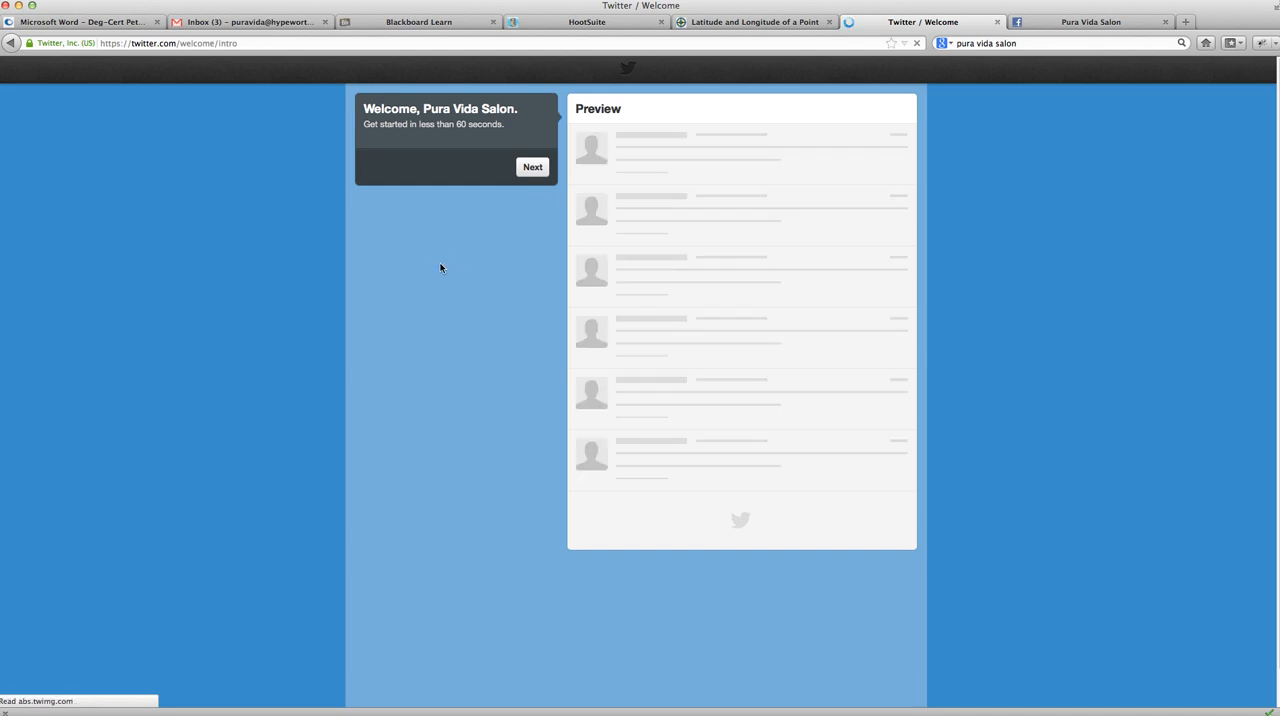
- Continue past the welcome page, search for the personal account by its handle, and follow it
{"action": "left_click", "coordinate": [531, 168]}
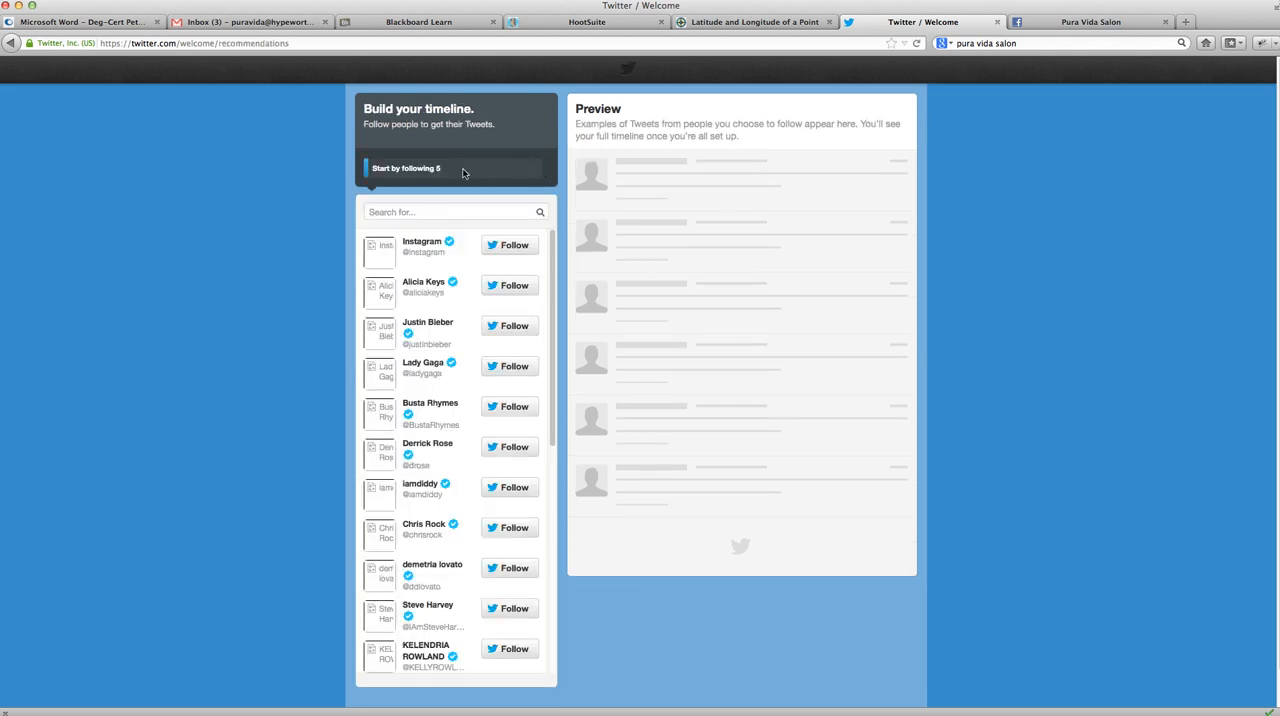
{"action": "left_click", "coordinate": [402, 211]}
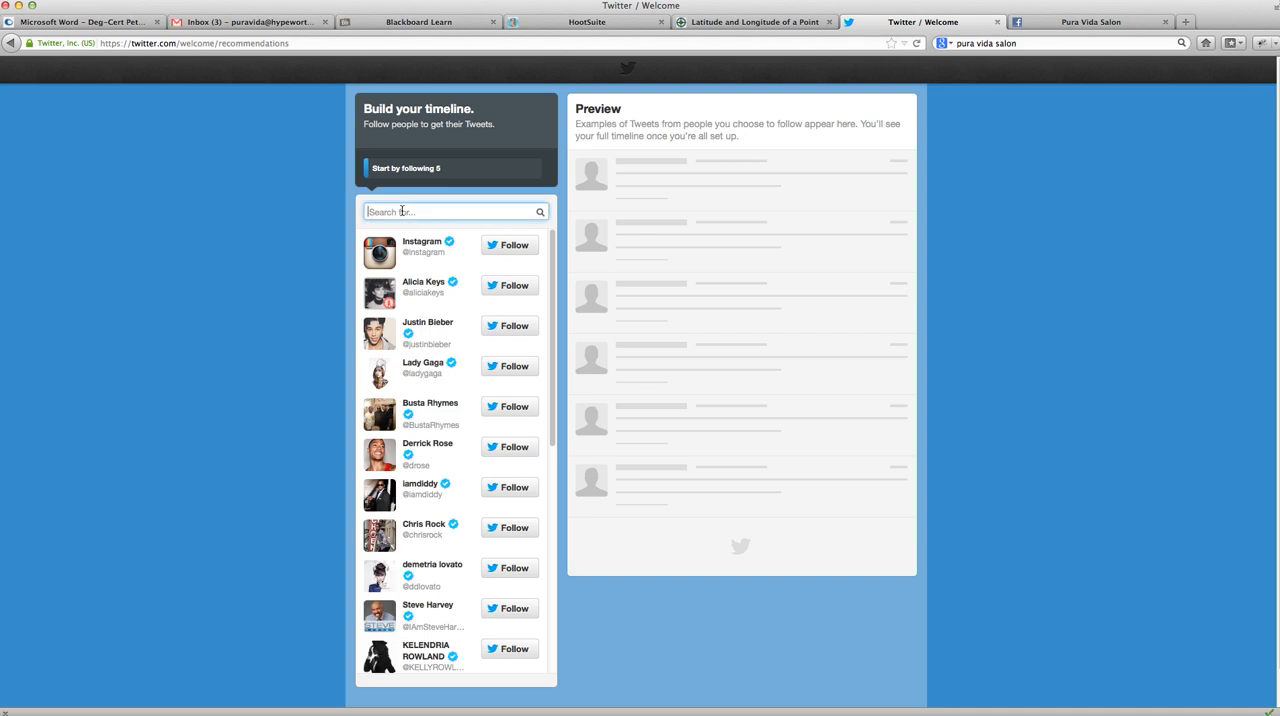
{"action": "type", "text": "dmicom"}
{"action": "left_click", "coordinate": [539, 213]}
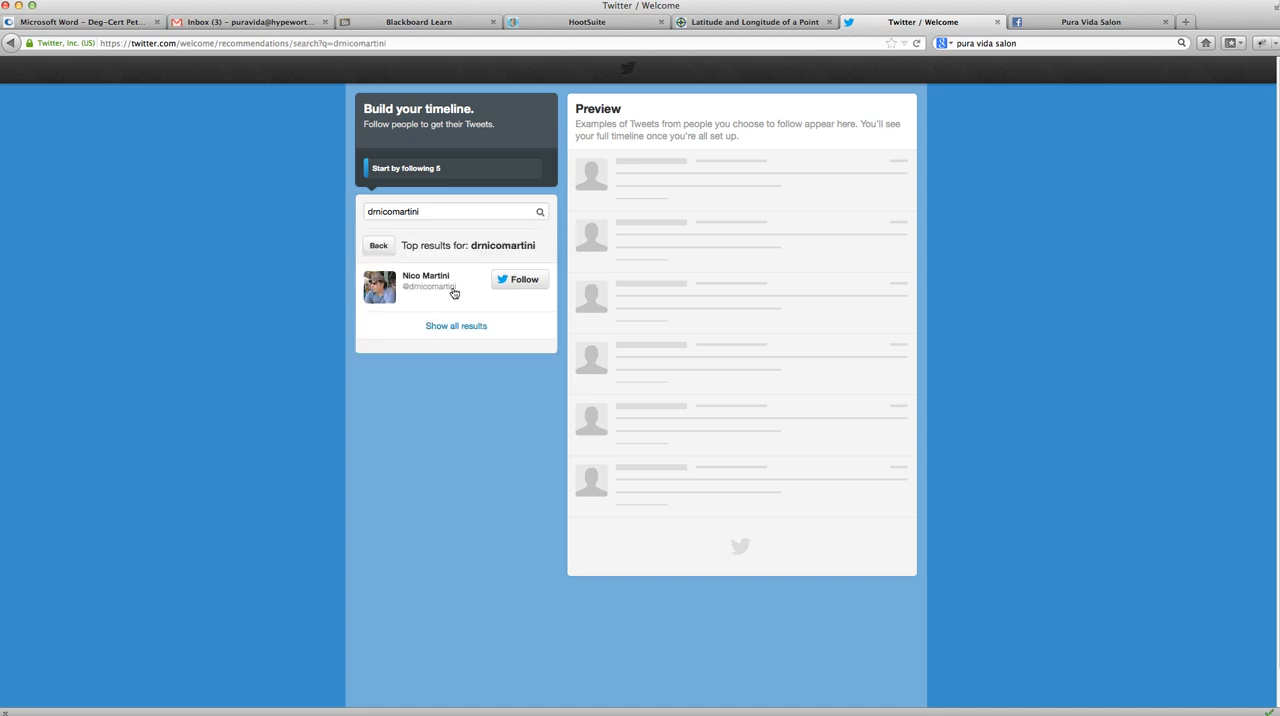
{"action": "left_click", "coordinate": [514, 280]}
{"action": "double_click", "coordinate": [450, 210]}
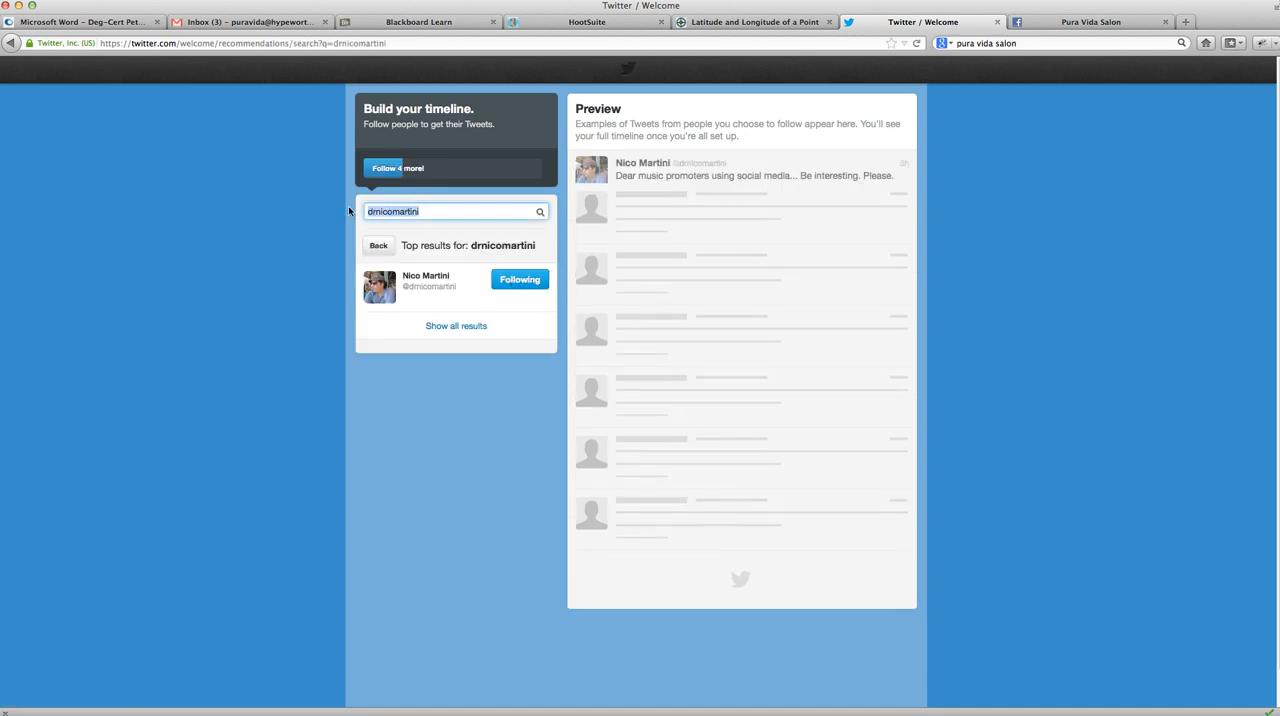
{"action": "type", "text": "pop"}
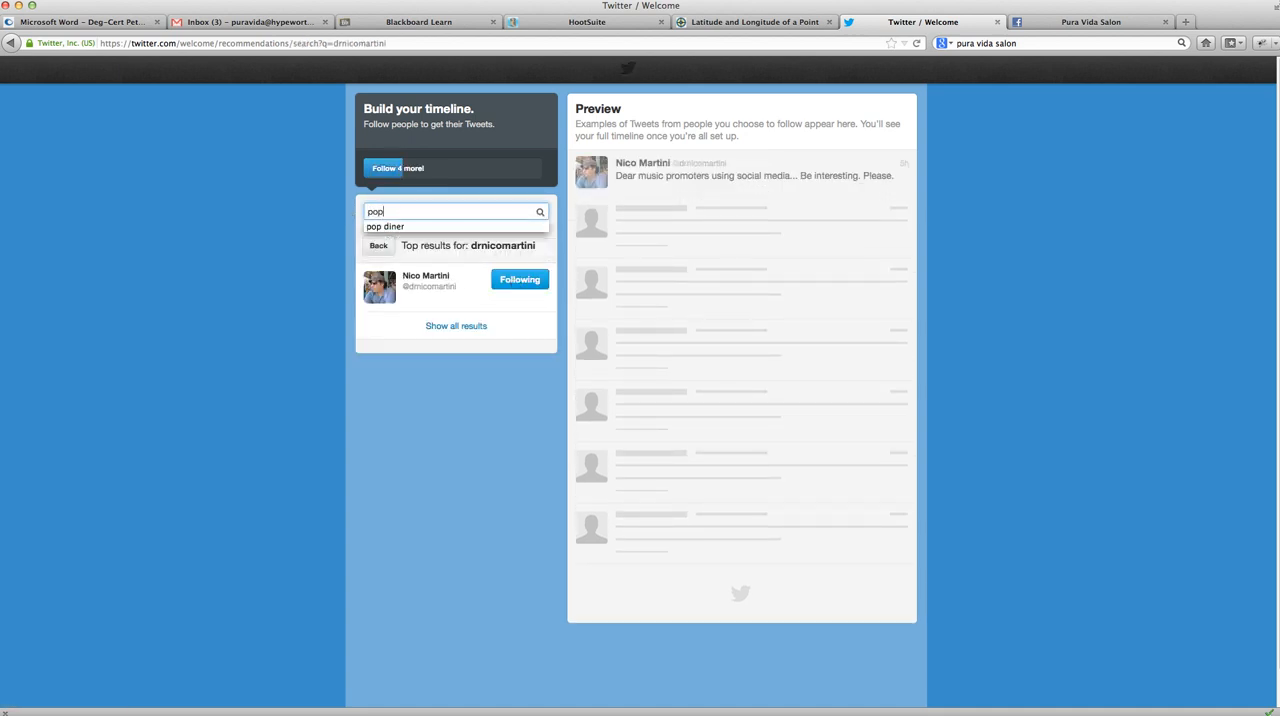
{"action": "left_click", "coordinate": [395, 227]}
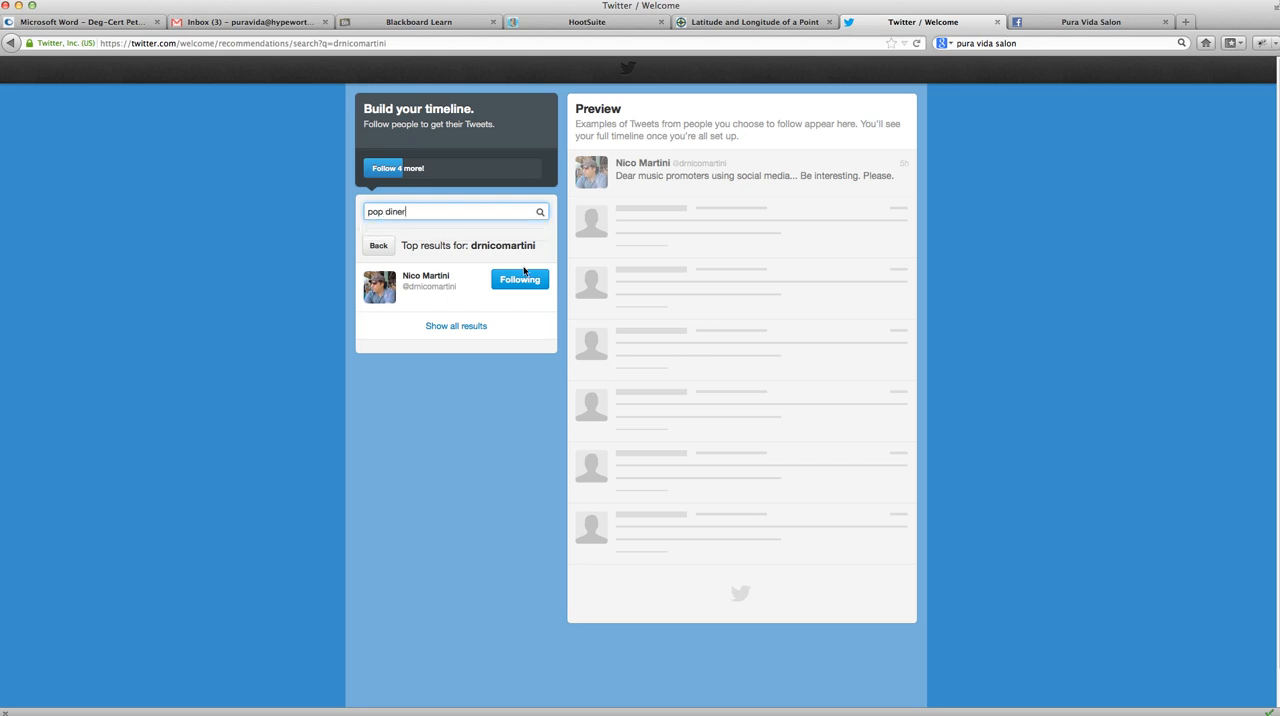
{"action": "left_click", "coordinate": [540, 213]}
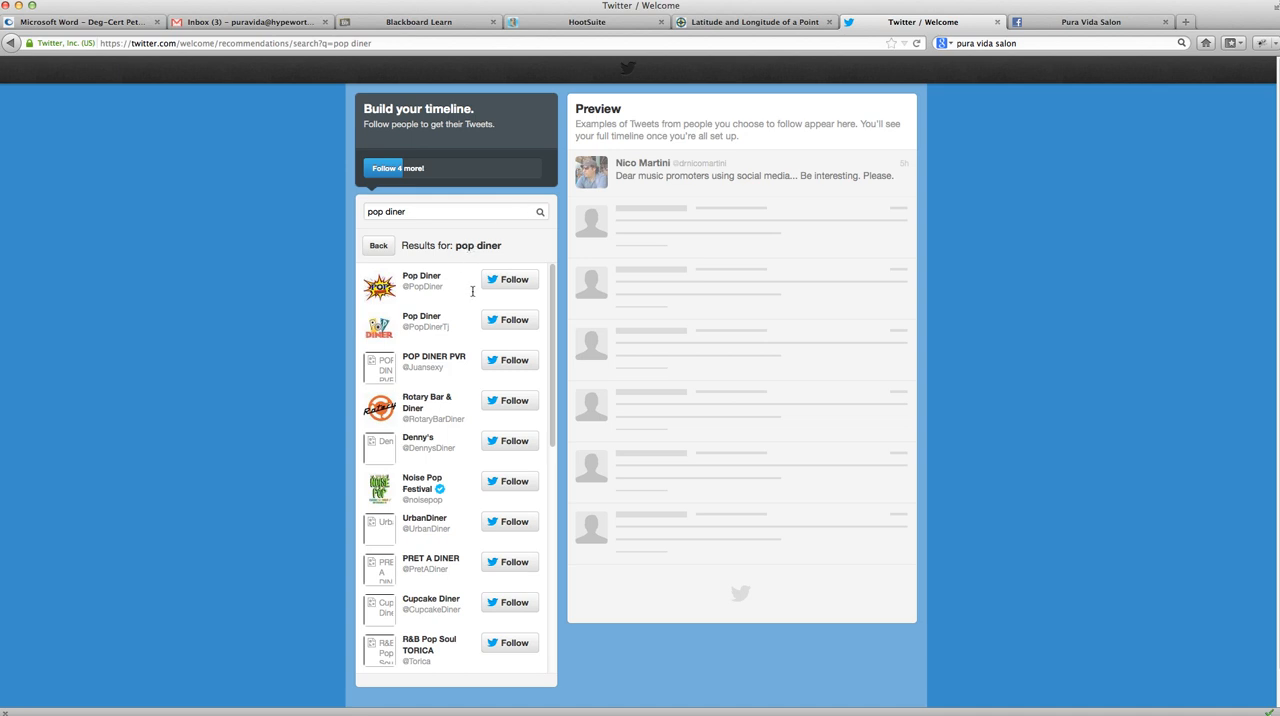
{"action": "left_click", "coordinate": [509, 279]}
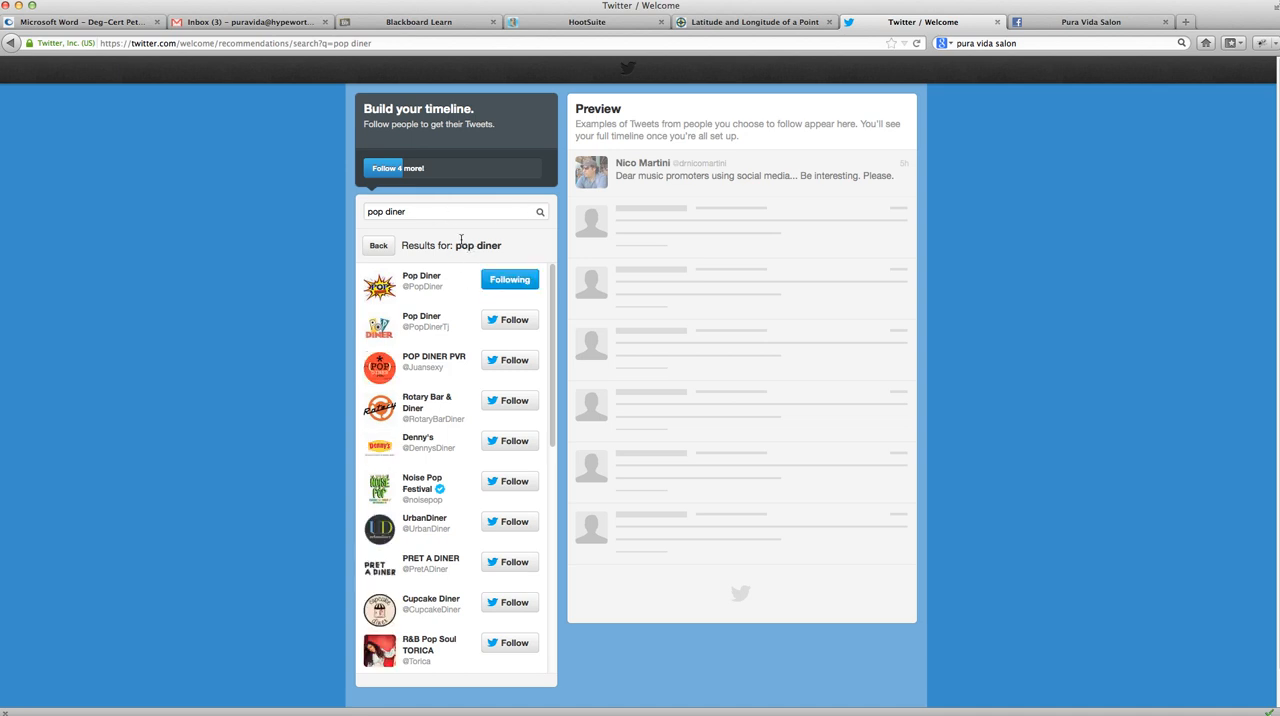
- Search for accounts matching pearl cup coffee
{"action": "type", "text": "pearl cup cof"}
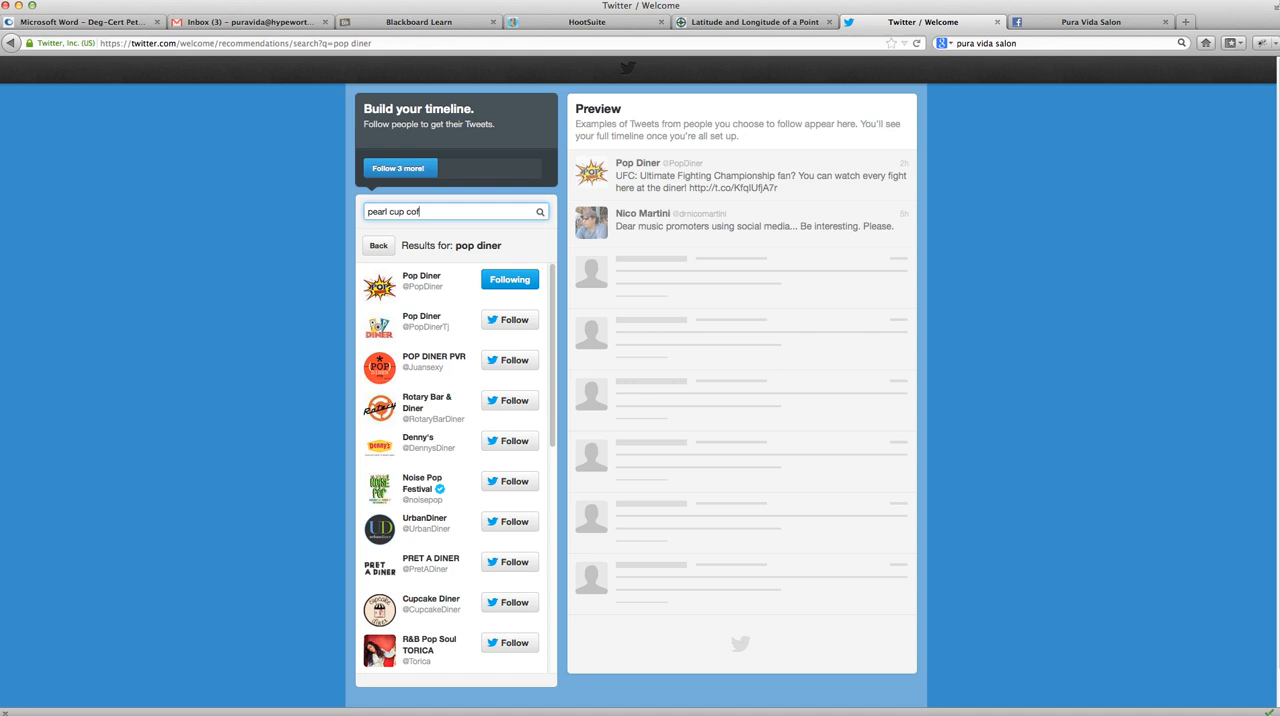
{"action": "type", "text": "fee"}
{"action": "left_click", "coordinate": [536, 212]}
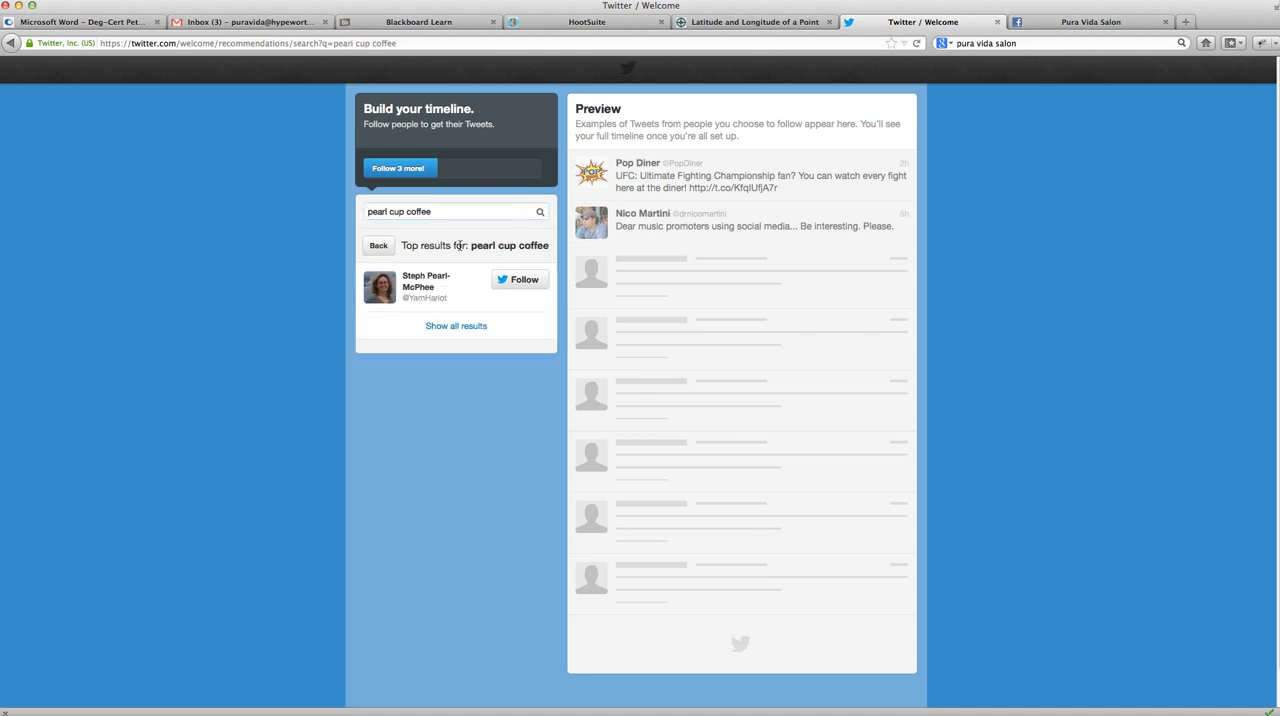
{"action": "left_click", "coordinate": [485, 211]}
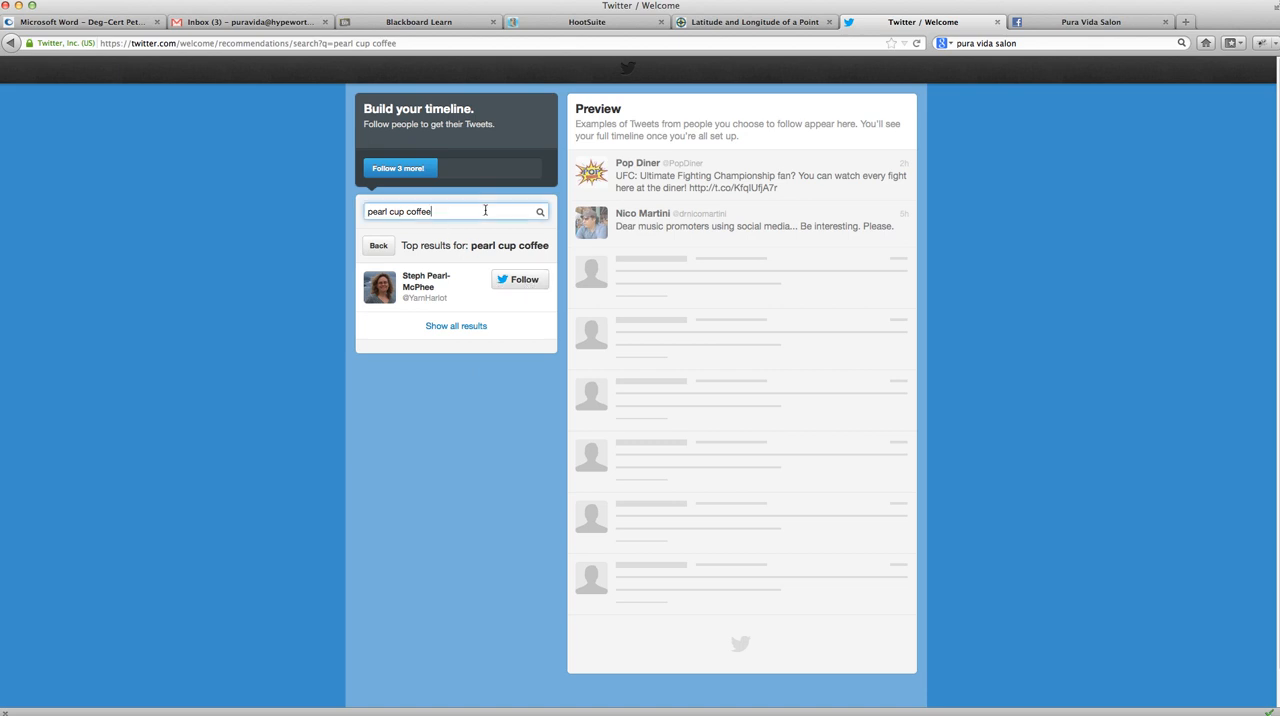
{"action": "left_click", "coordinate": [540, 213]}
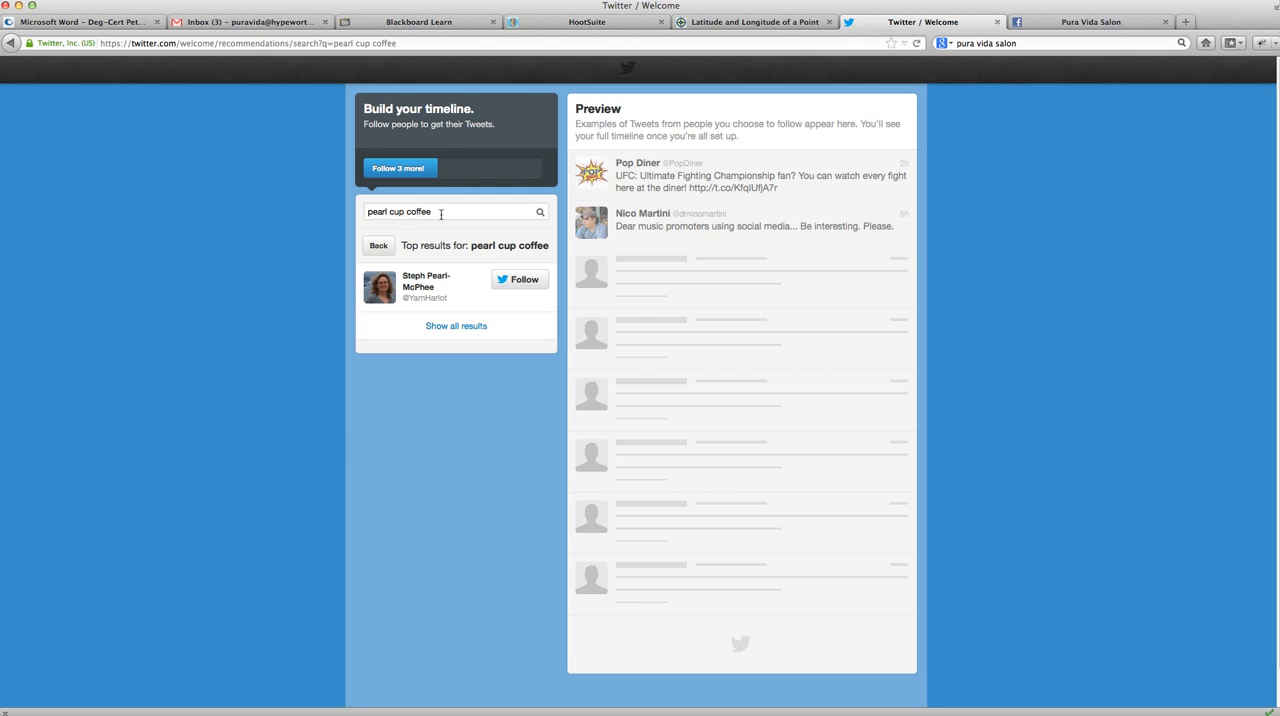
- Search for ll creeks and follow both II Creeks Plaza and Slate at II Creeks
{"action": "left_click_drag", "start_coordinate": [366, 214], "coordinate": [471, 219]}
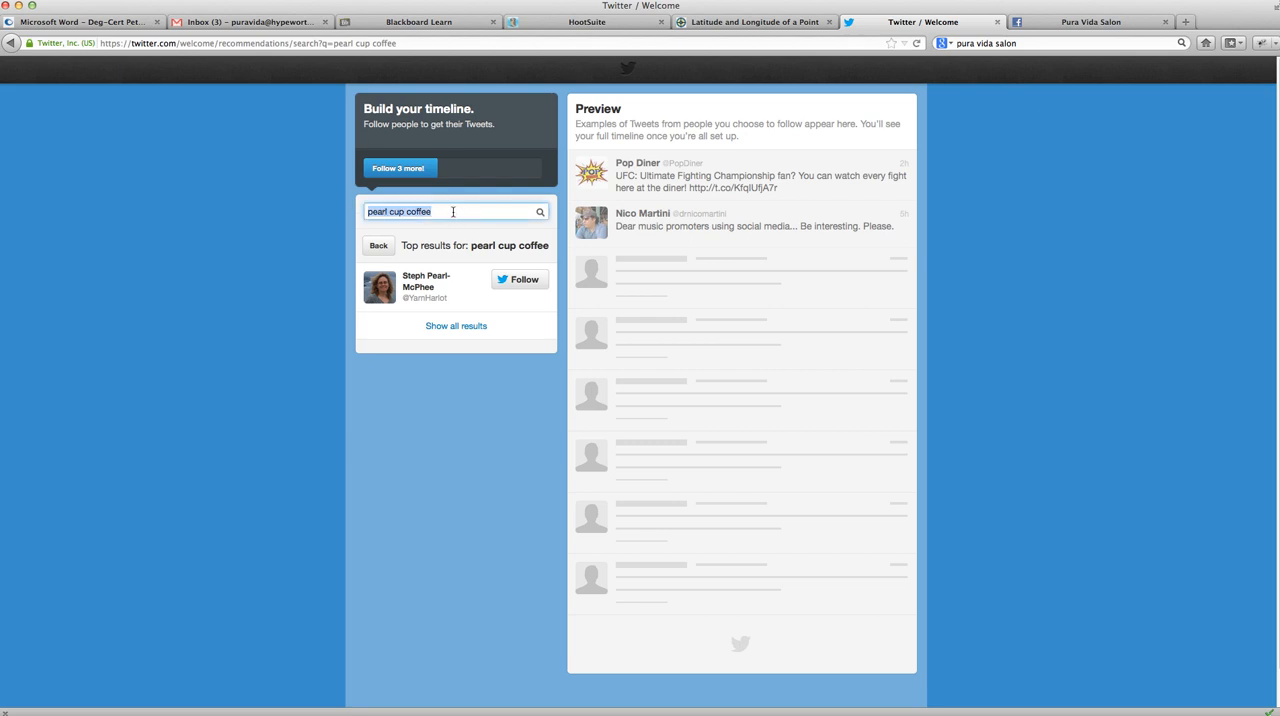
{"action": "type", "text": "ll creeks"}
{"action": "left_click", "coordinate": [541, 214]}
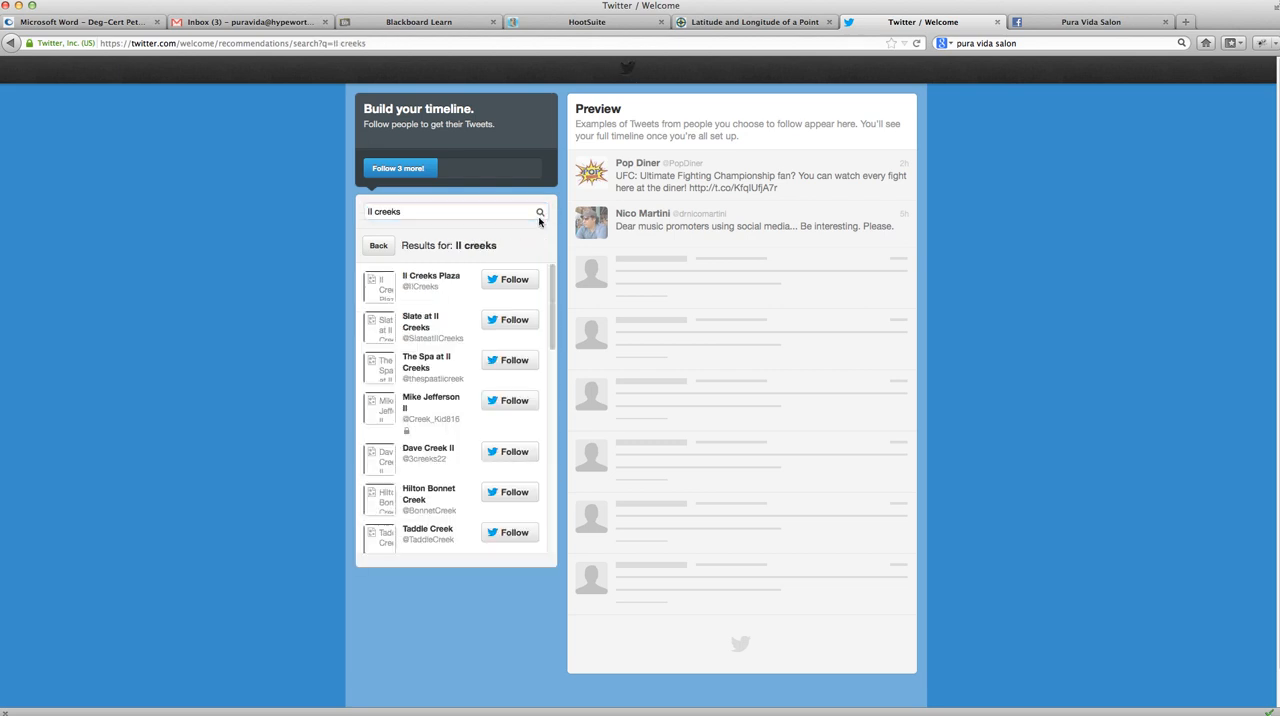
{"action": "left_click", "coordinate": [512, 281]}
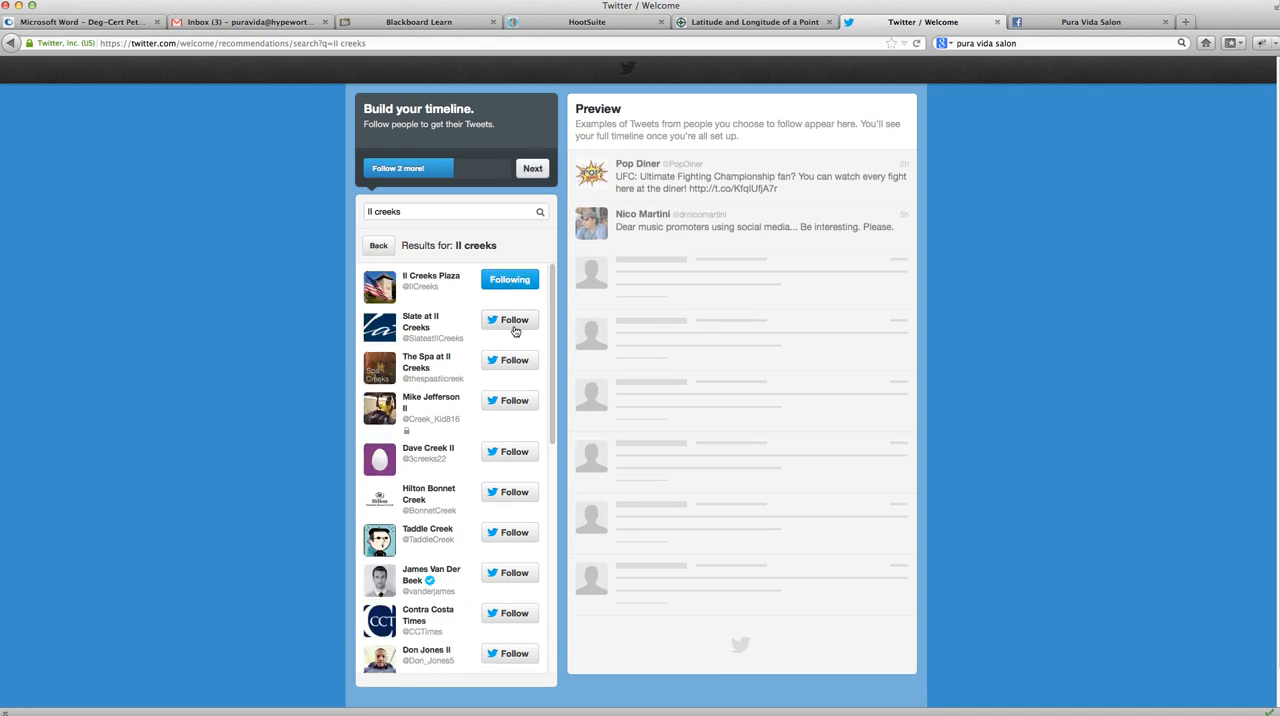
{"action": "left_click", "coordinate": [512, 322]}
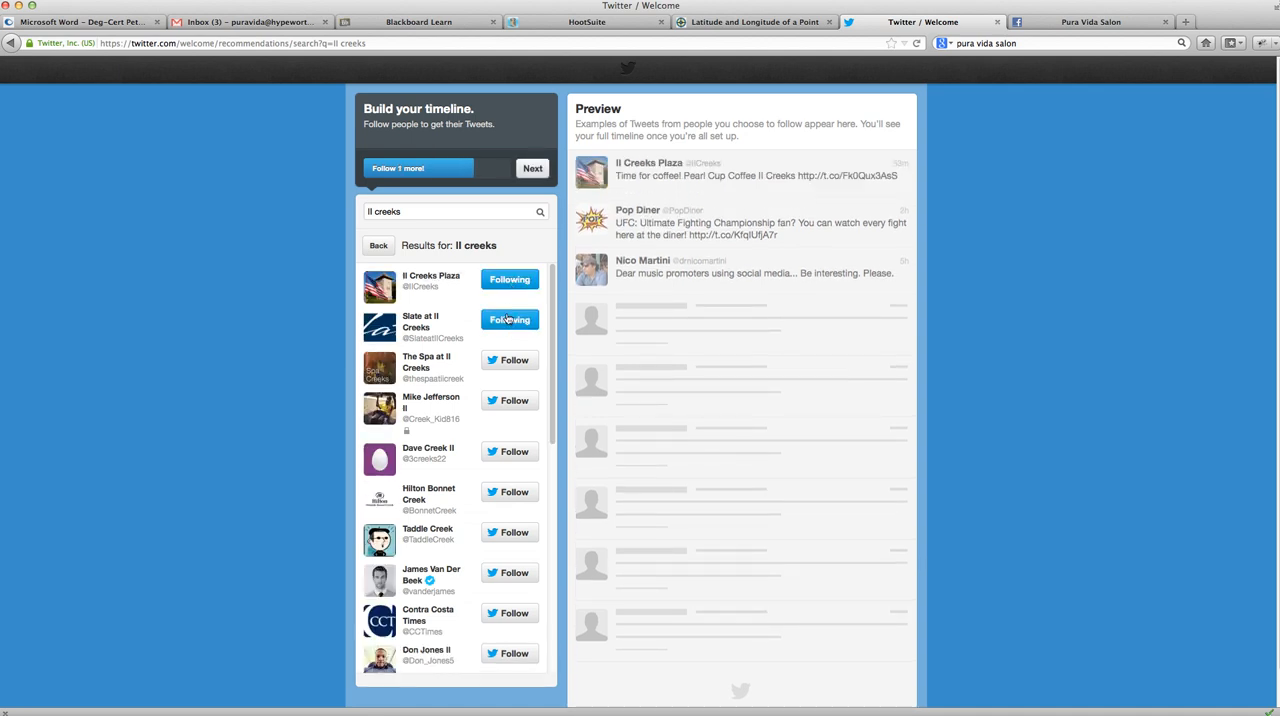
{"action": "triple_click", "coordinate": [428, 215]}
{"action": "type", "text": "hy"}
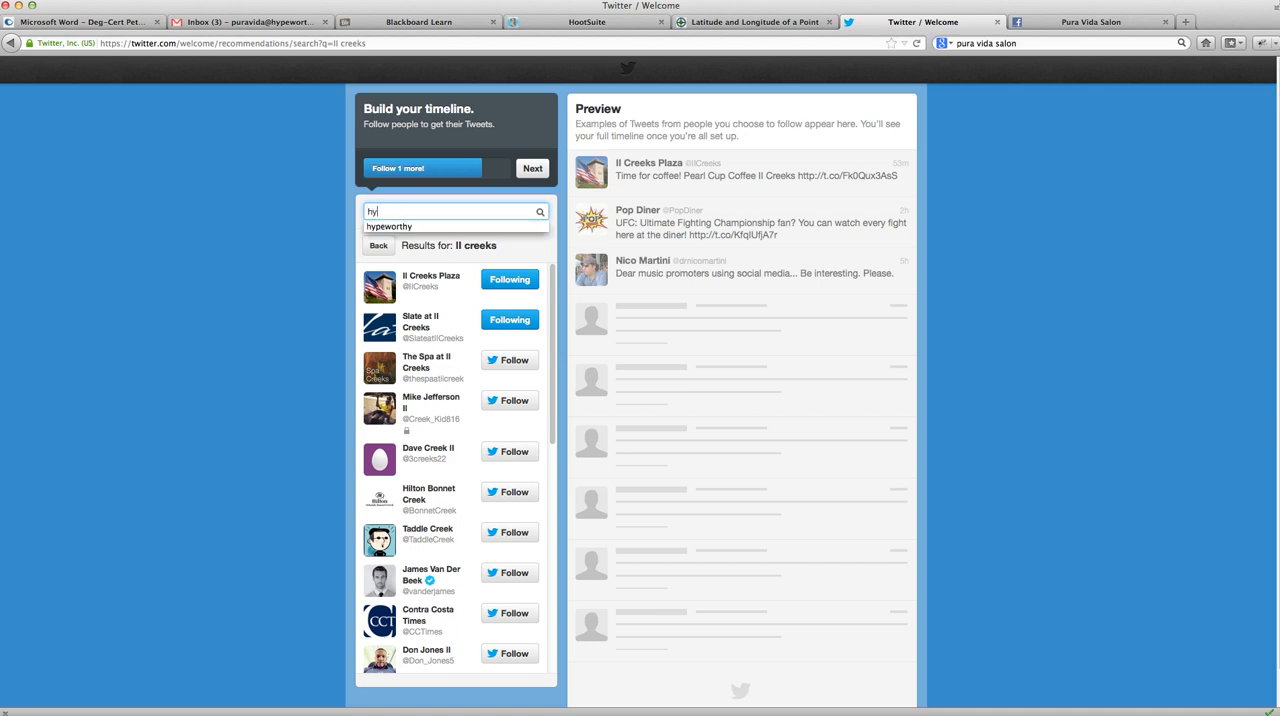
{"action": "type", "text": "peworthy"}
{"action": "left_click", "coordinate": [381, 226]}
{"action": "left_click", "coordinate": [540, 213]}
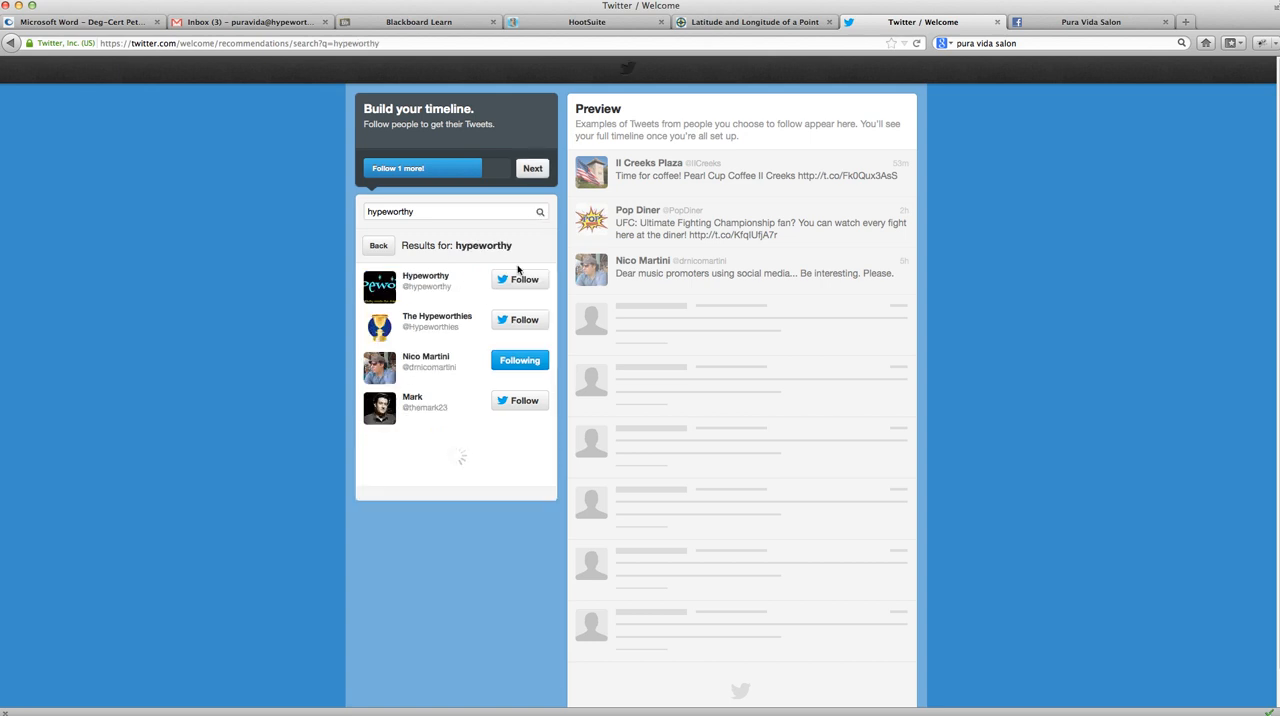
{"action": "left_click", "coordinate": [520, 279]}
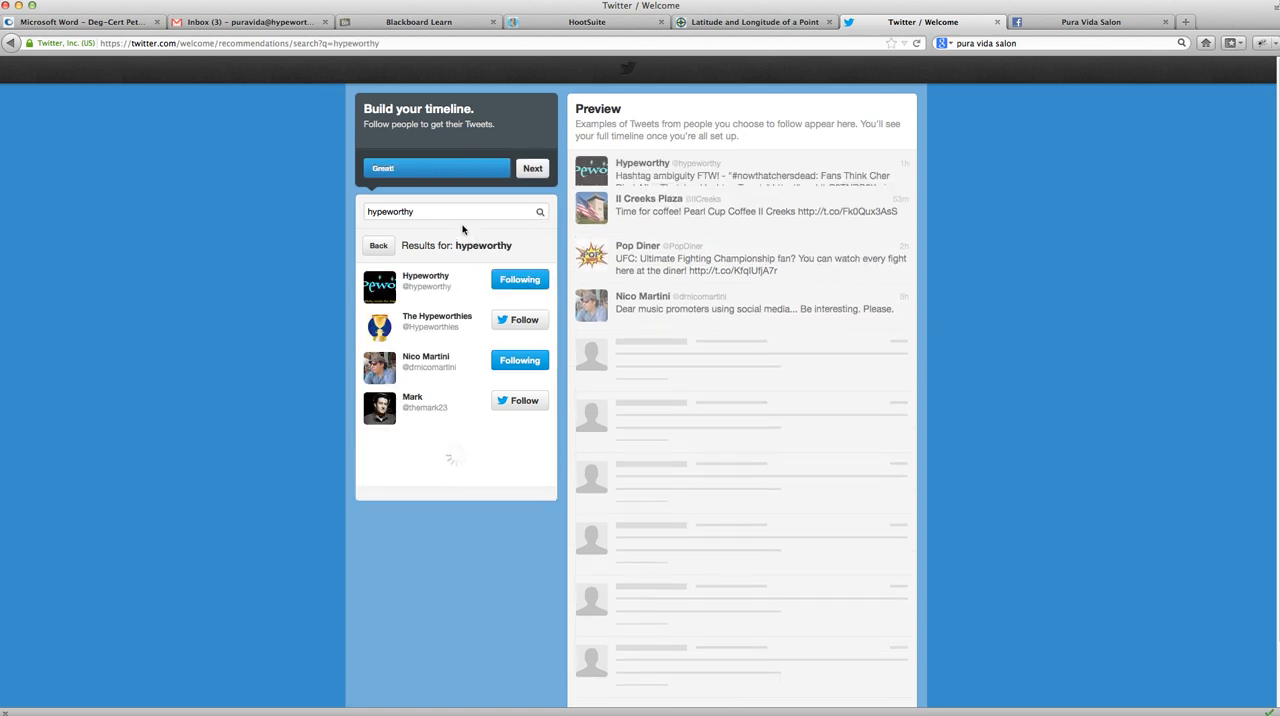
{"action": "left_click_drag", "start_coordinate": [420, 211], "coordinate": [333, 206]}
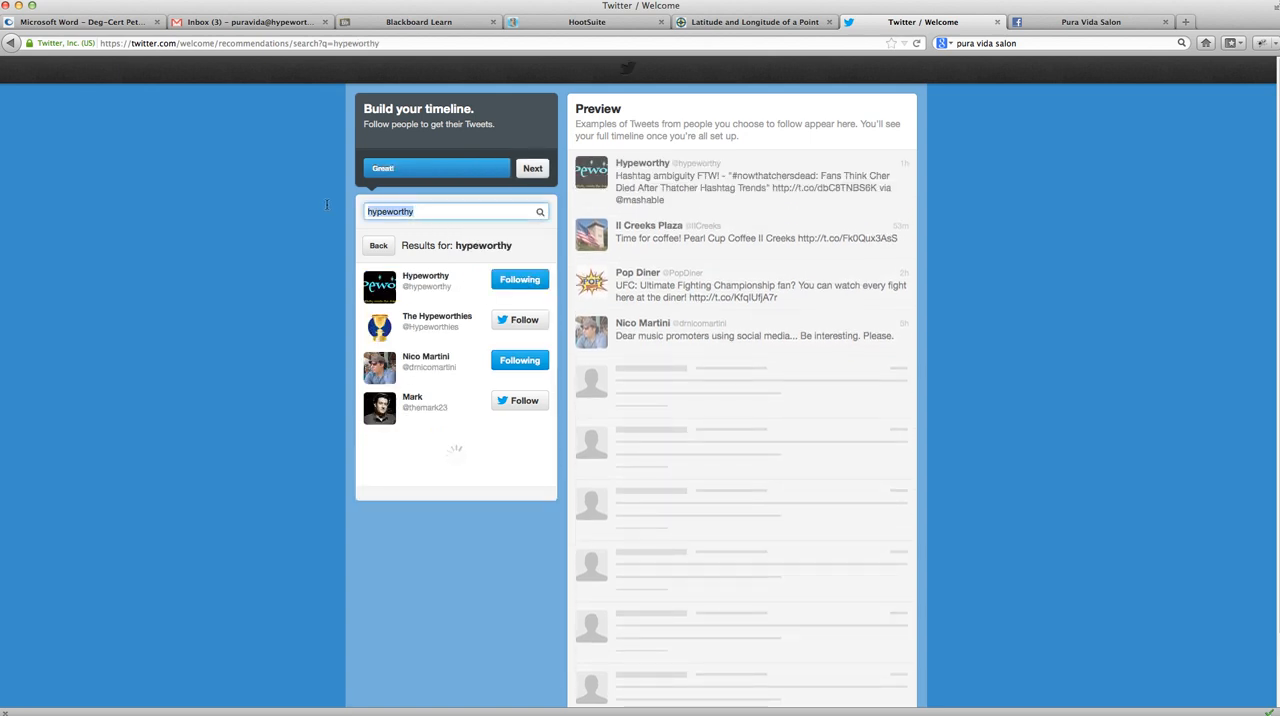
{"action": "left_click", "coordinate": [520, 400]}
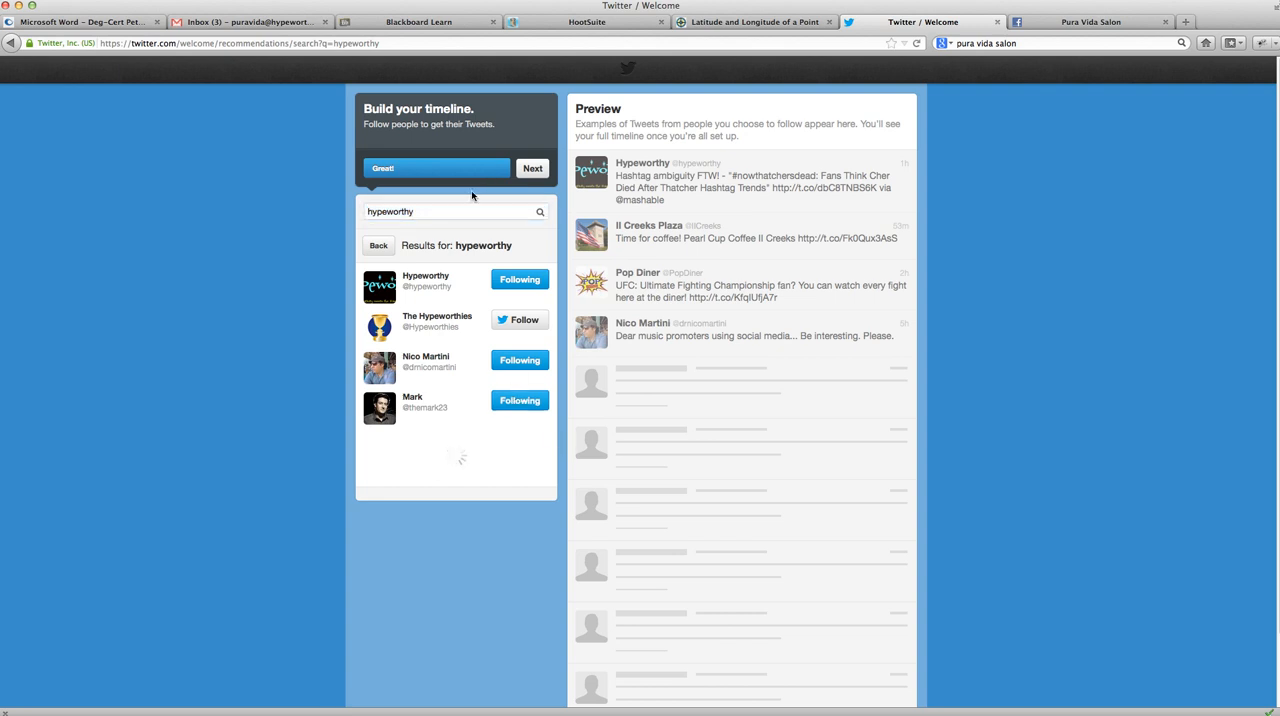
- Search for indieverse and follow The Indie-Verse account
{"action": "left_click_drag", "start_coordinate": [446, 211], "coordinate": [338, 208]}
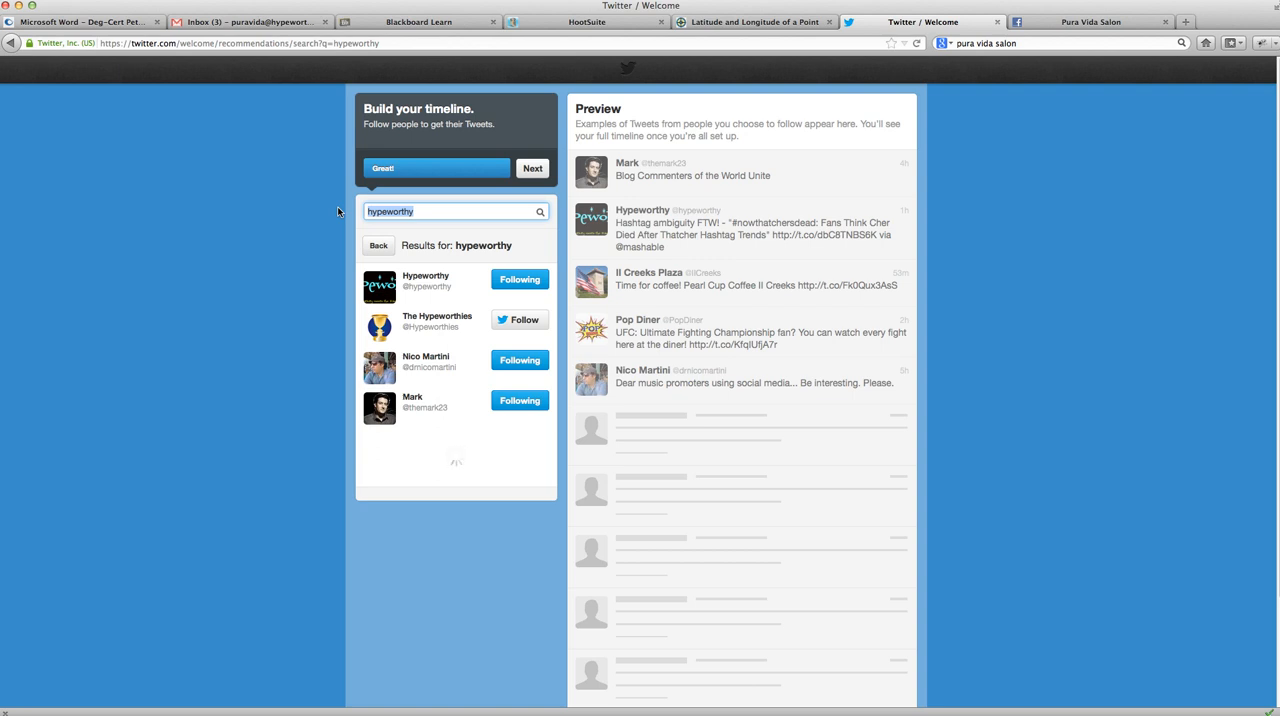
{"action": "type", "text": "ind"}
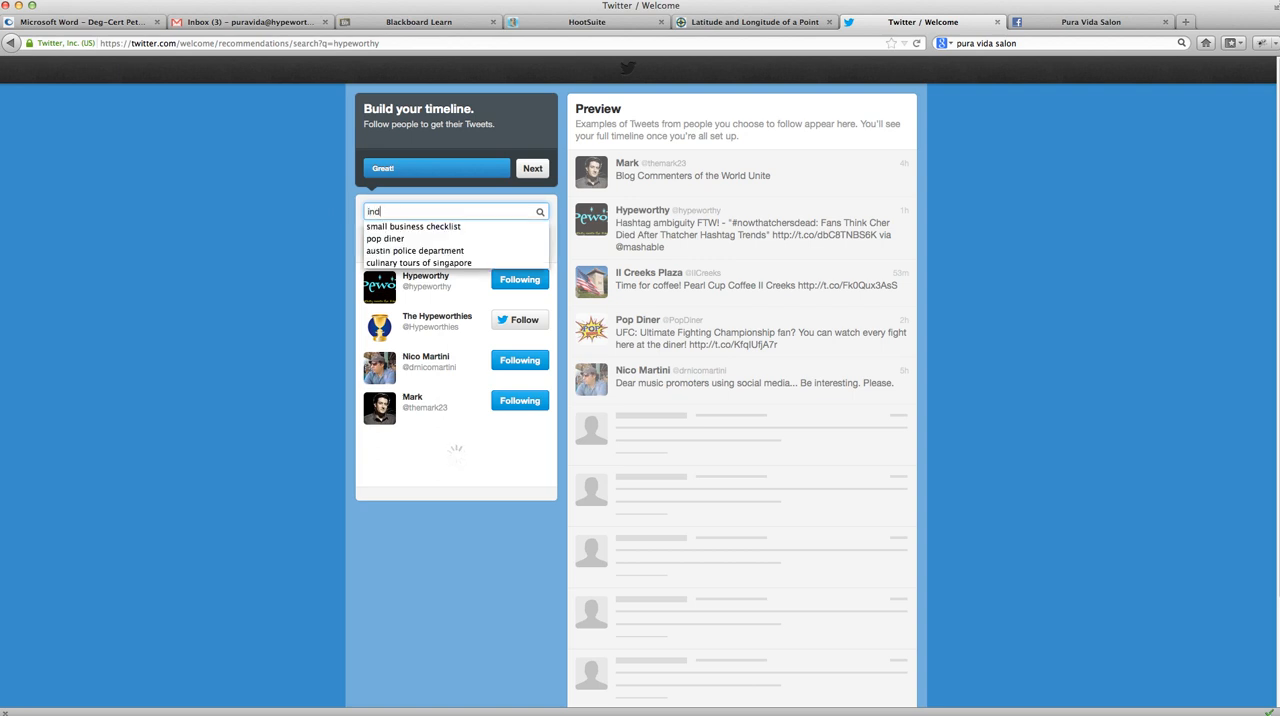
{"action": "type", "text": "ieverse"}
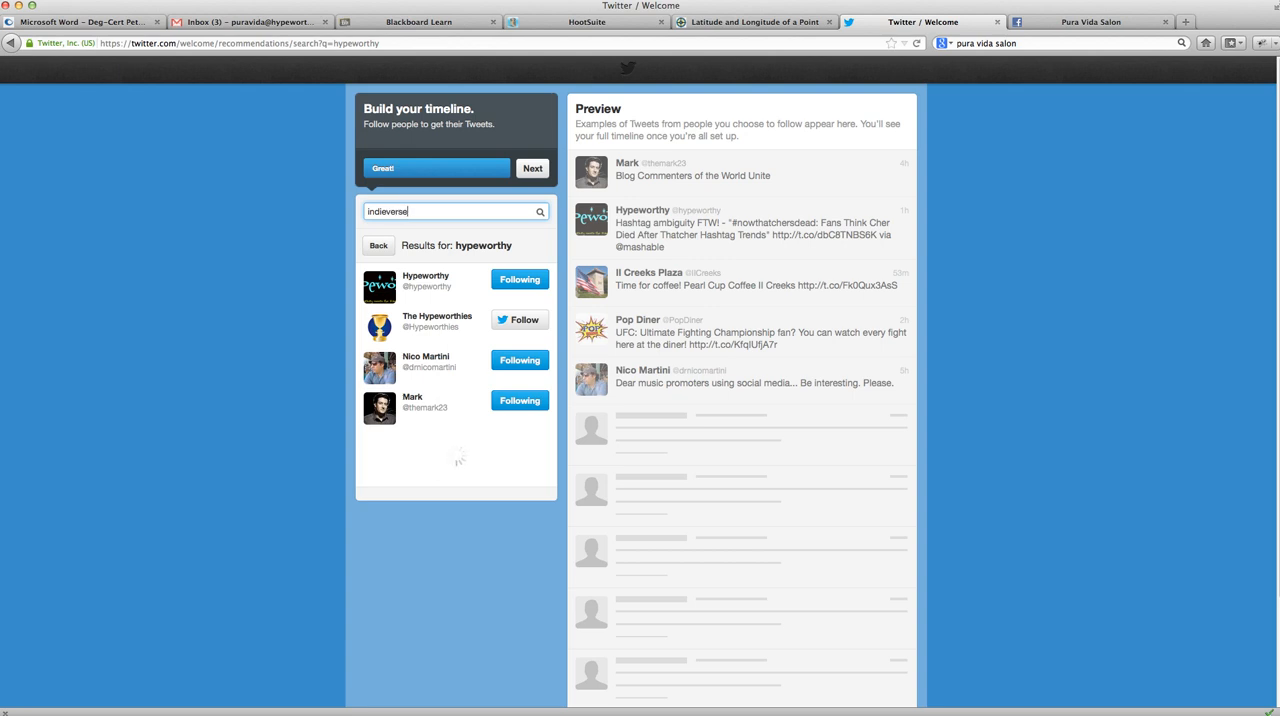
{"action": "left_click", "coordinate": [536, 170]}
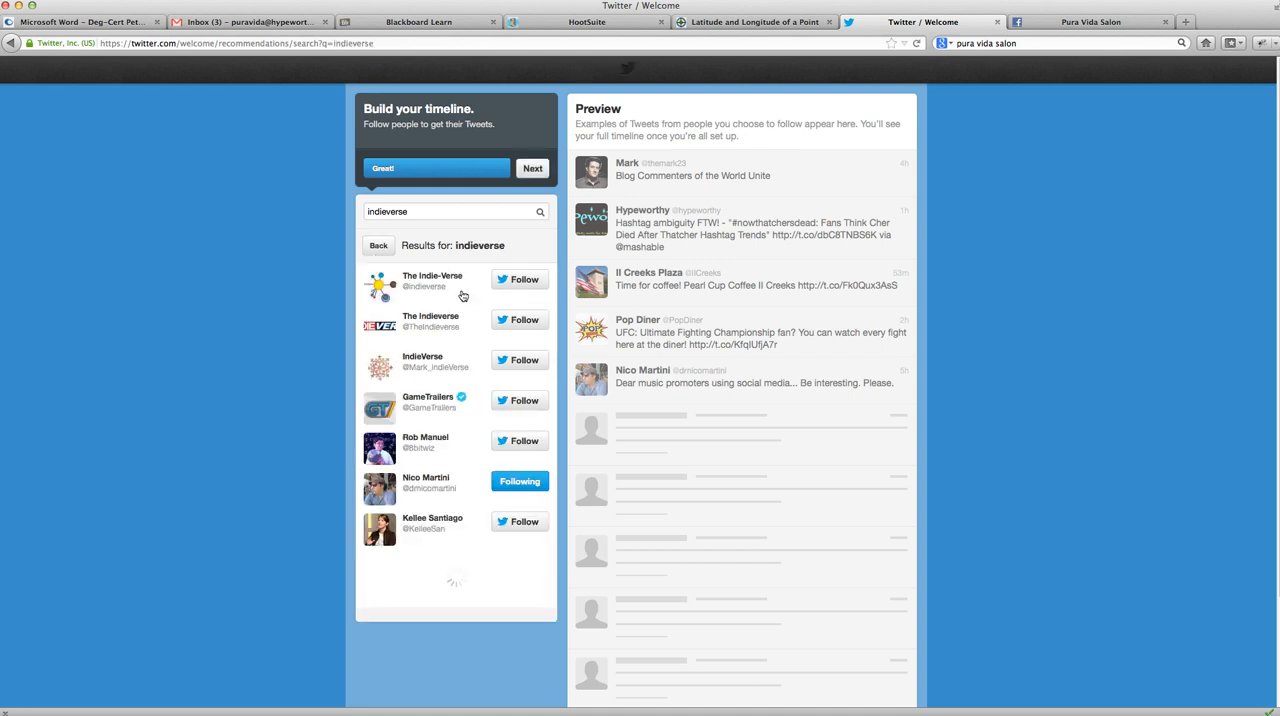
{"action": "left_click", "coordinate": [520, 287]}
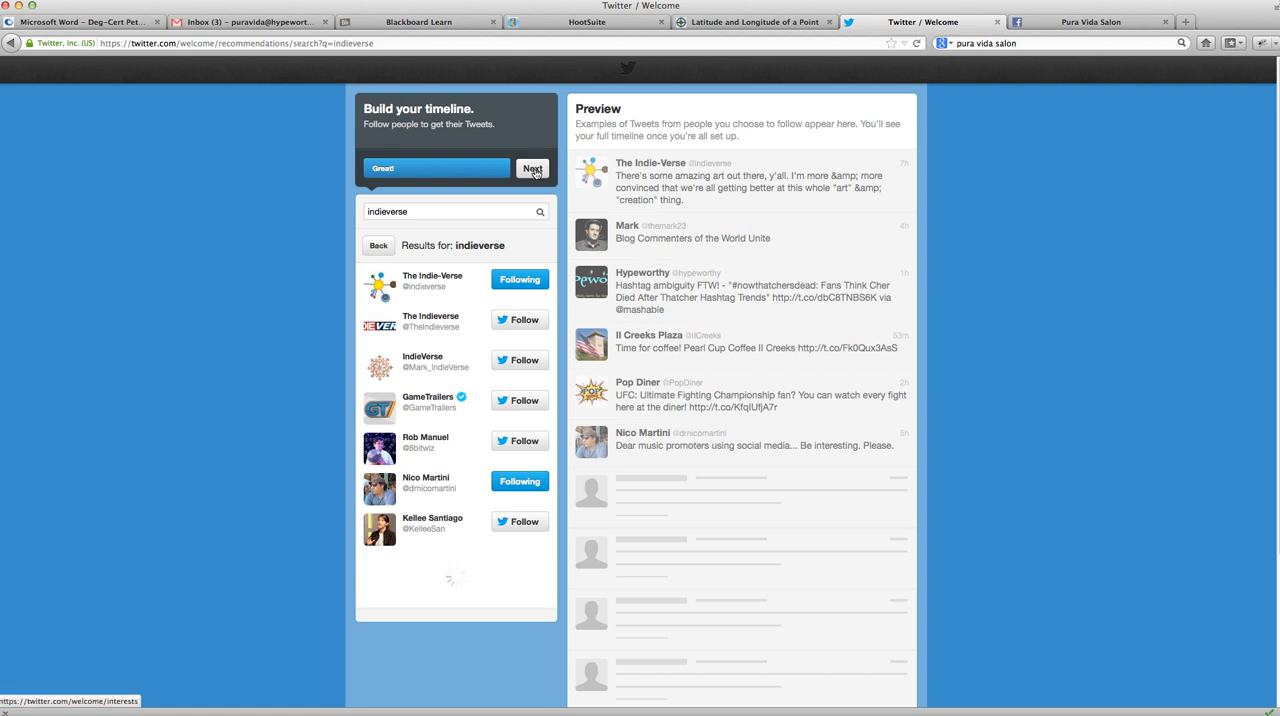
- Continue to the well-known people suggestions and follow Twitter Search and Mobile Support in the Twitter category
{"action": "left_click", "coordinate": [533, 169]}
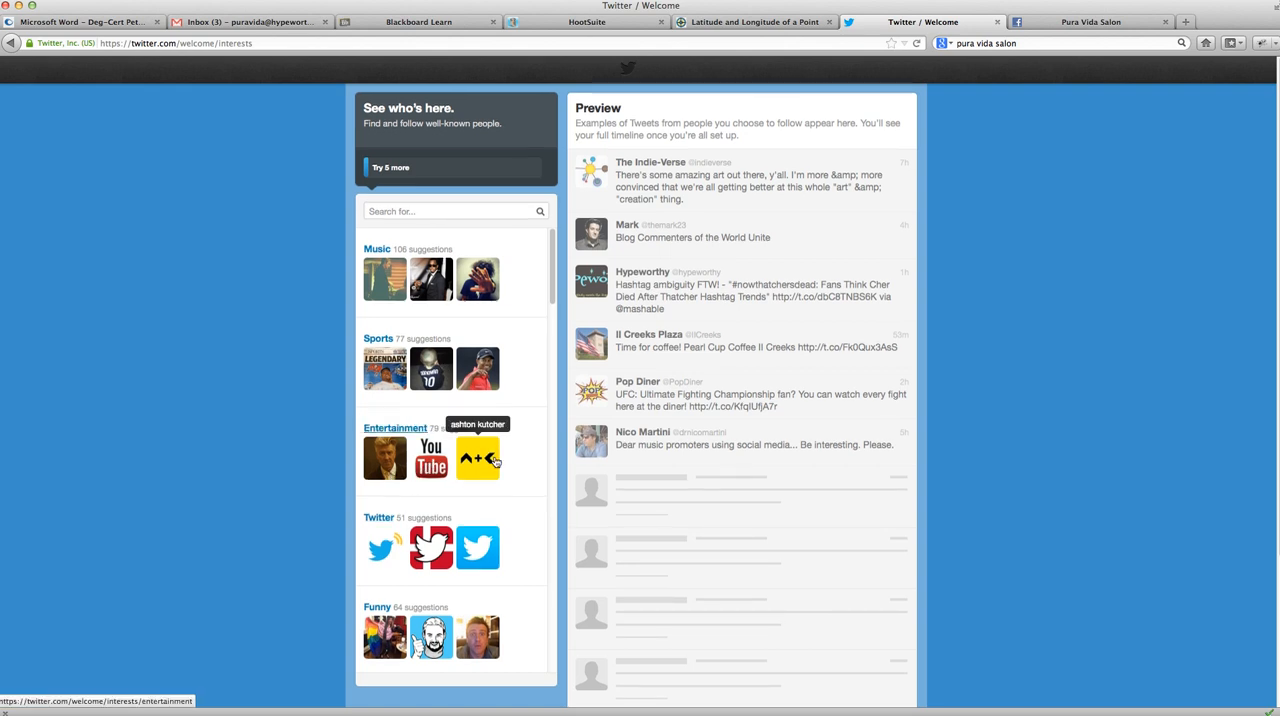
{"action": "left_click", "coordinate": [381, 553]}
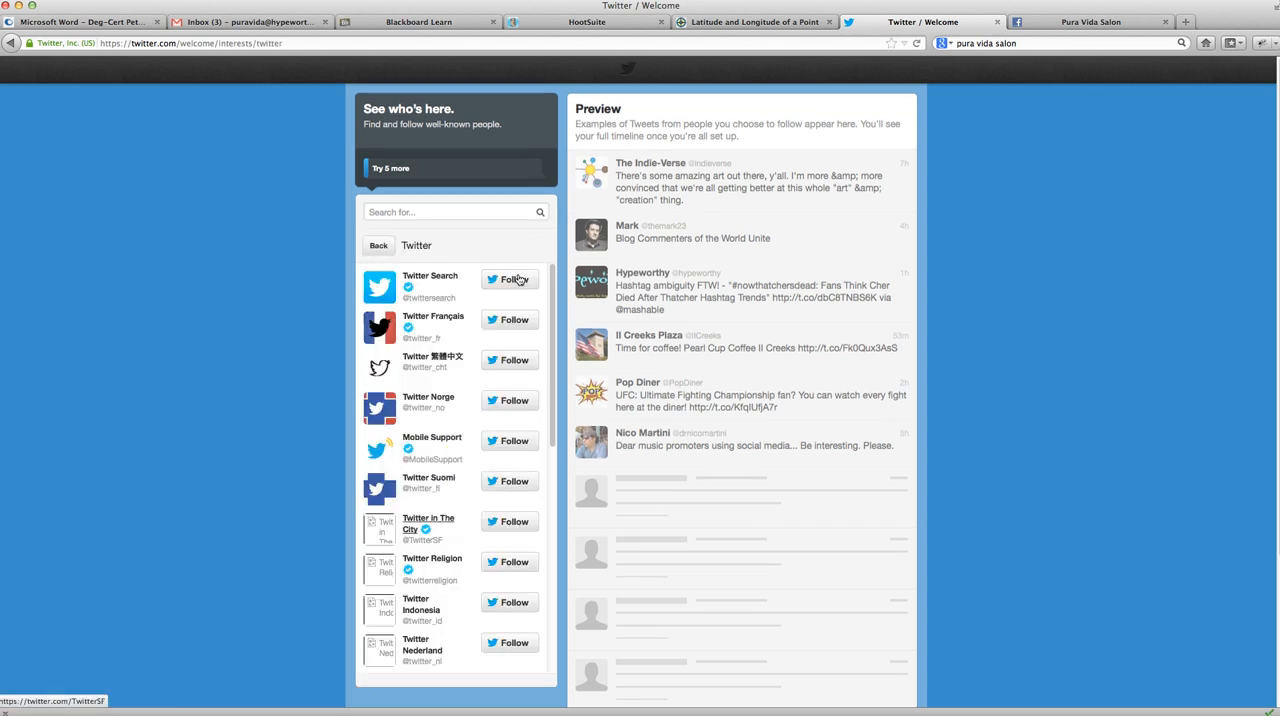
{"action": "left_click", "coordinate": [516, 280]}
{"action": "left_click", "coordinate": [509, 442]}
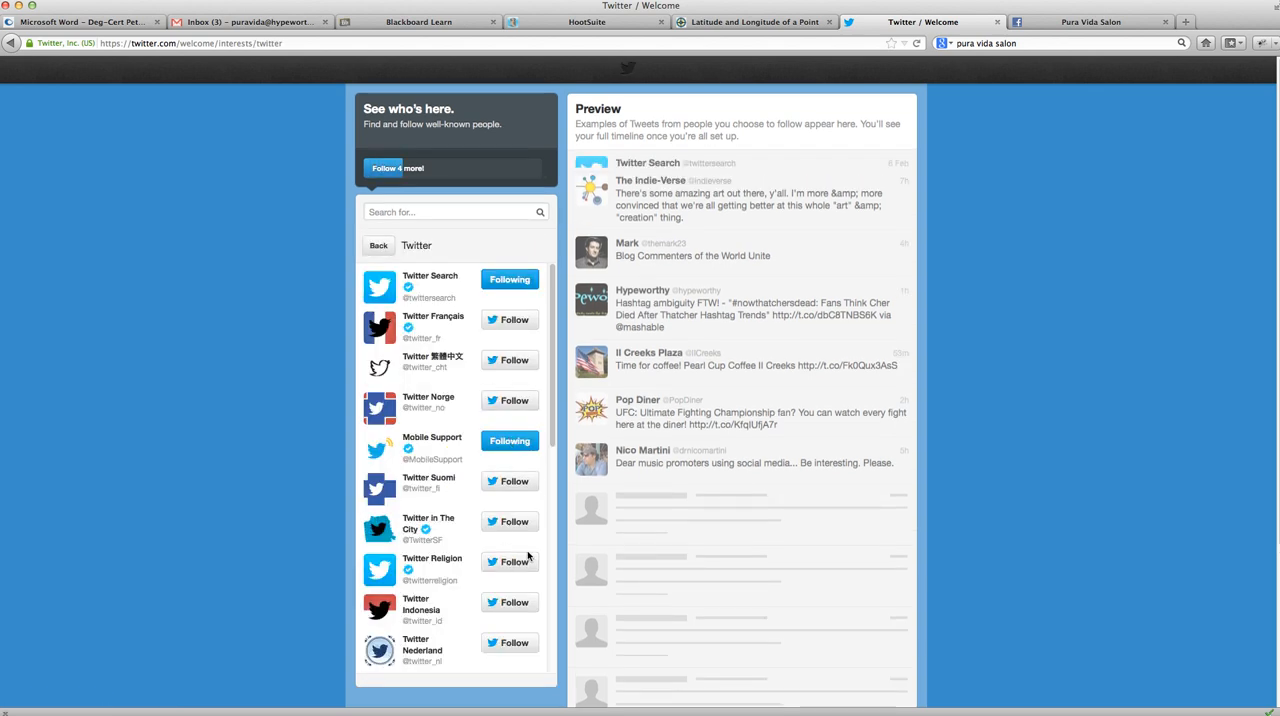
{"action": "scroll", "coordinate": [470, 610], "scroll_direction": "down", "scroll_amount": 5}
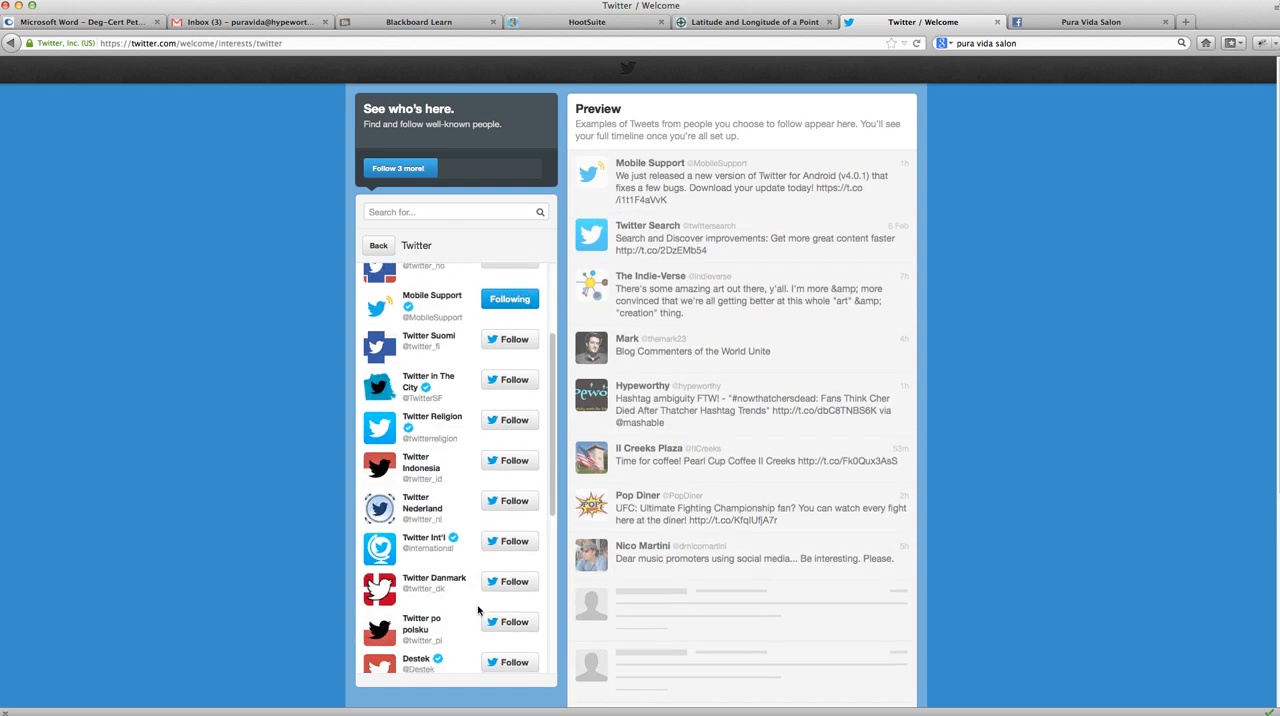
{"action": "scroll", "coordinate": [478, 610], "scroll_direction": "down", "scroll_amount": 3}
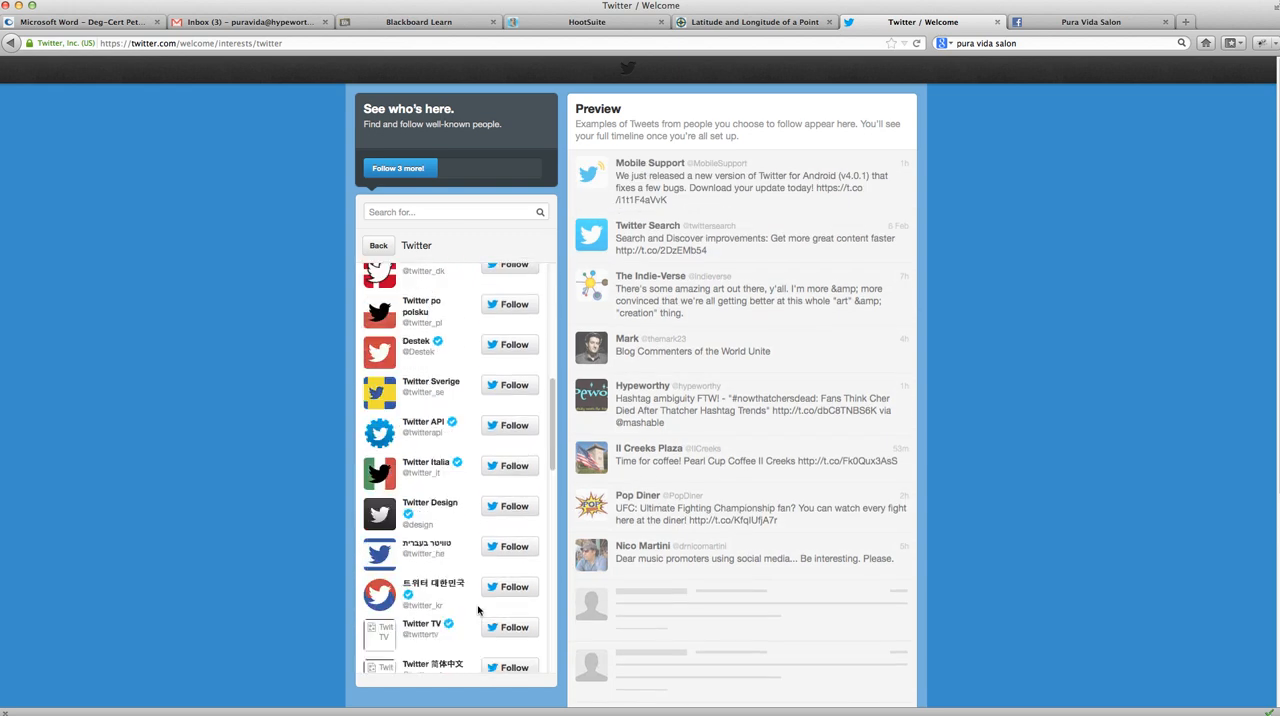
{"action": "scroll", "coordinate": [478, 611], "scroll_direction": "up", "scroll_amount": 9}
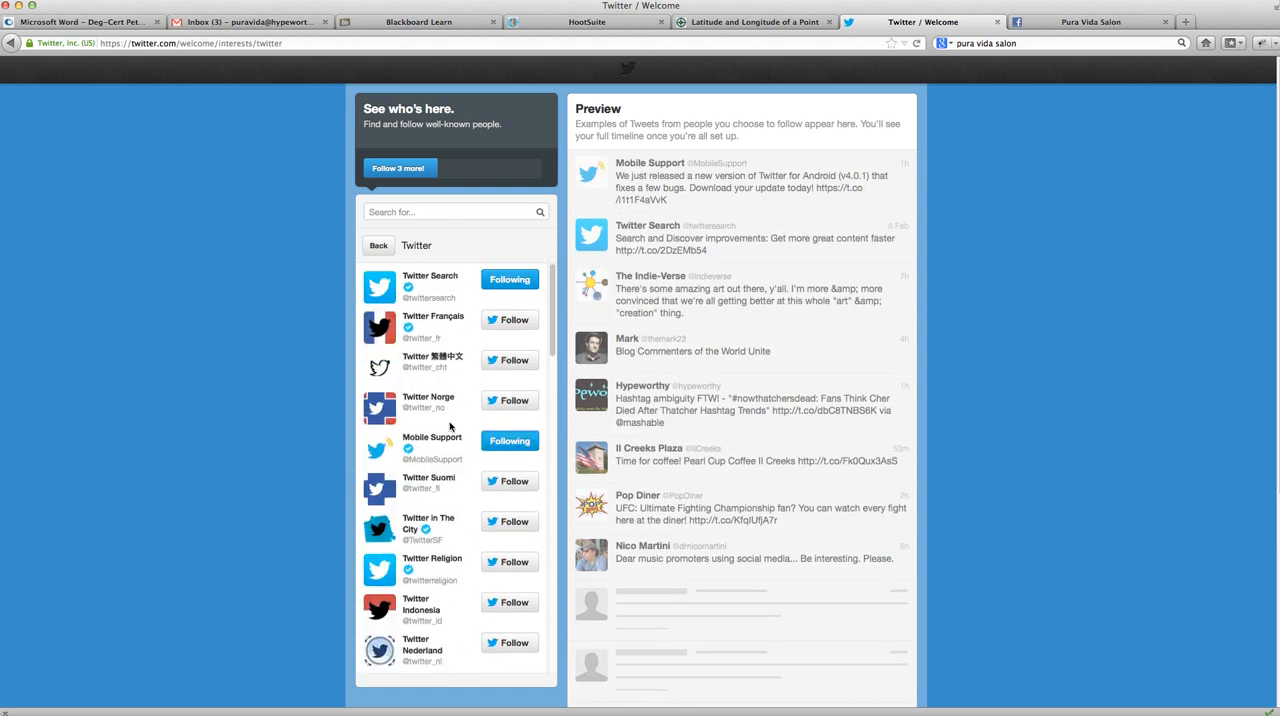
- Search for dallas socials and follow the Dallas Socials account
{"action": "left_click", "coordinate": [400, 212]}
{"action": "type", "text": "dallas socials"}
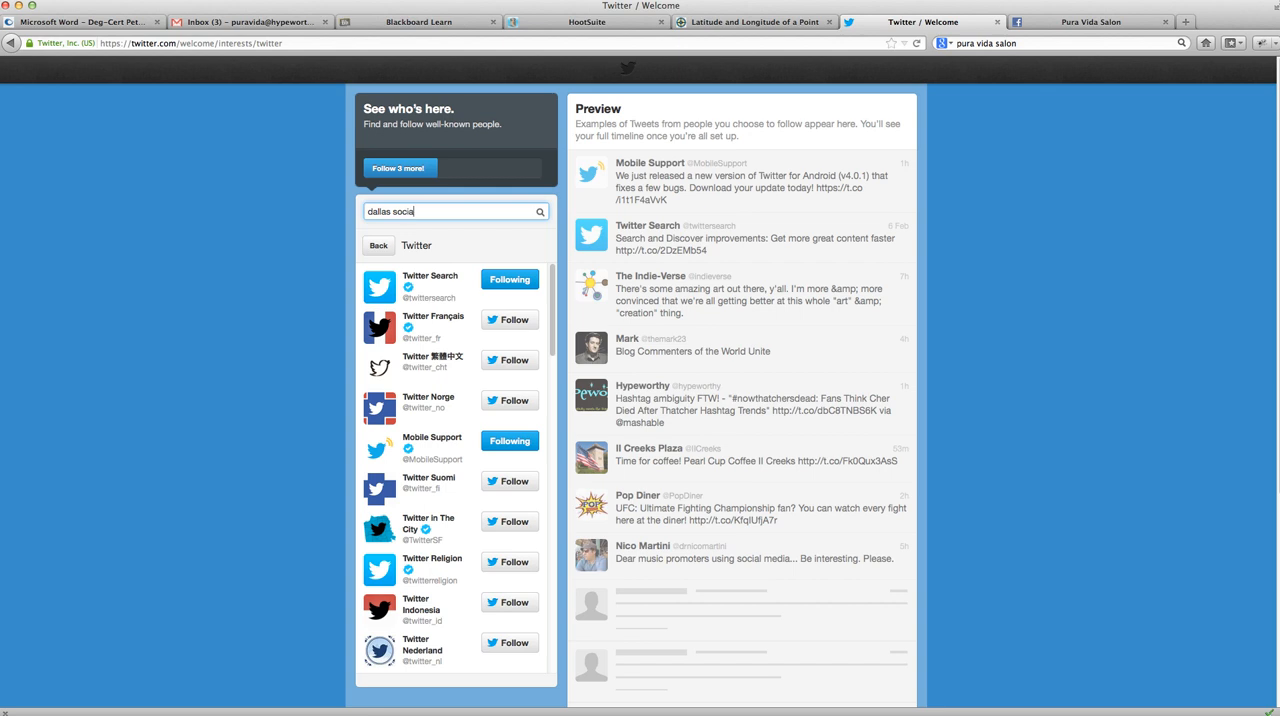
{"action": "left_click", "coordinate": [539, 213]}
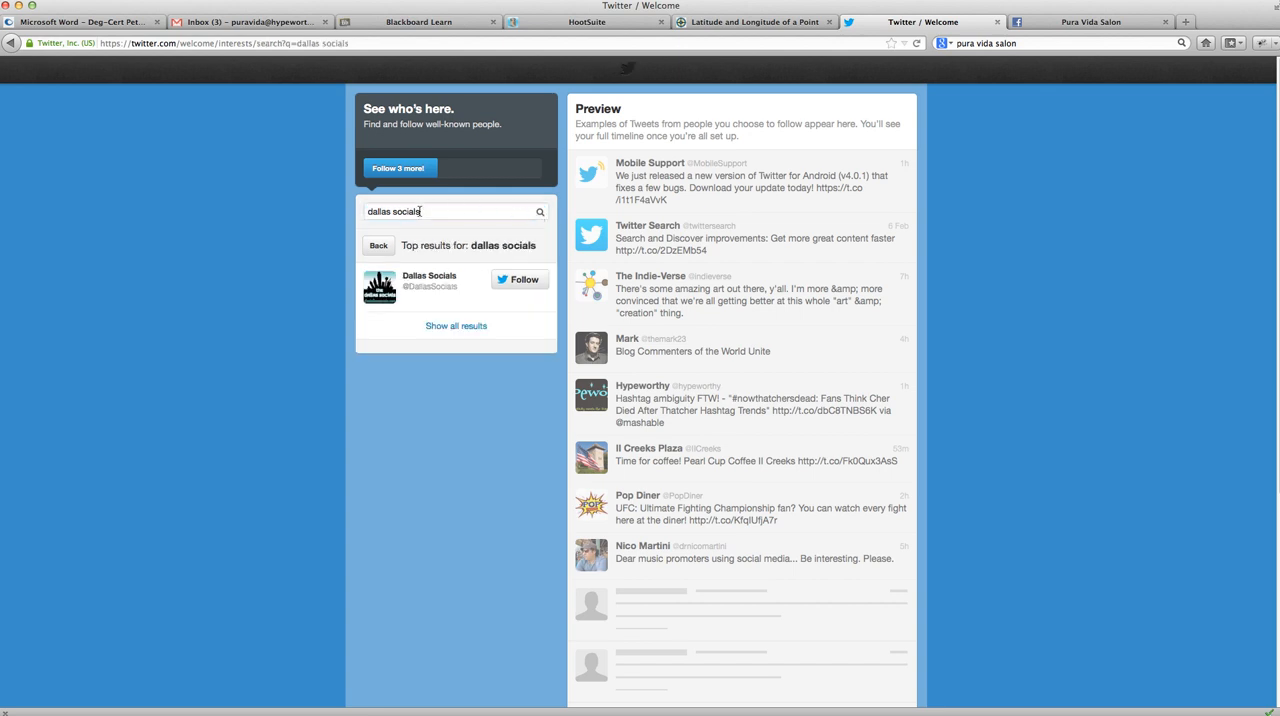
{"action": "left_click", "coordinate": [519, 280]}
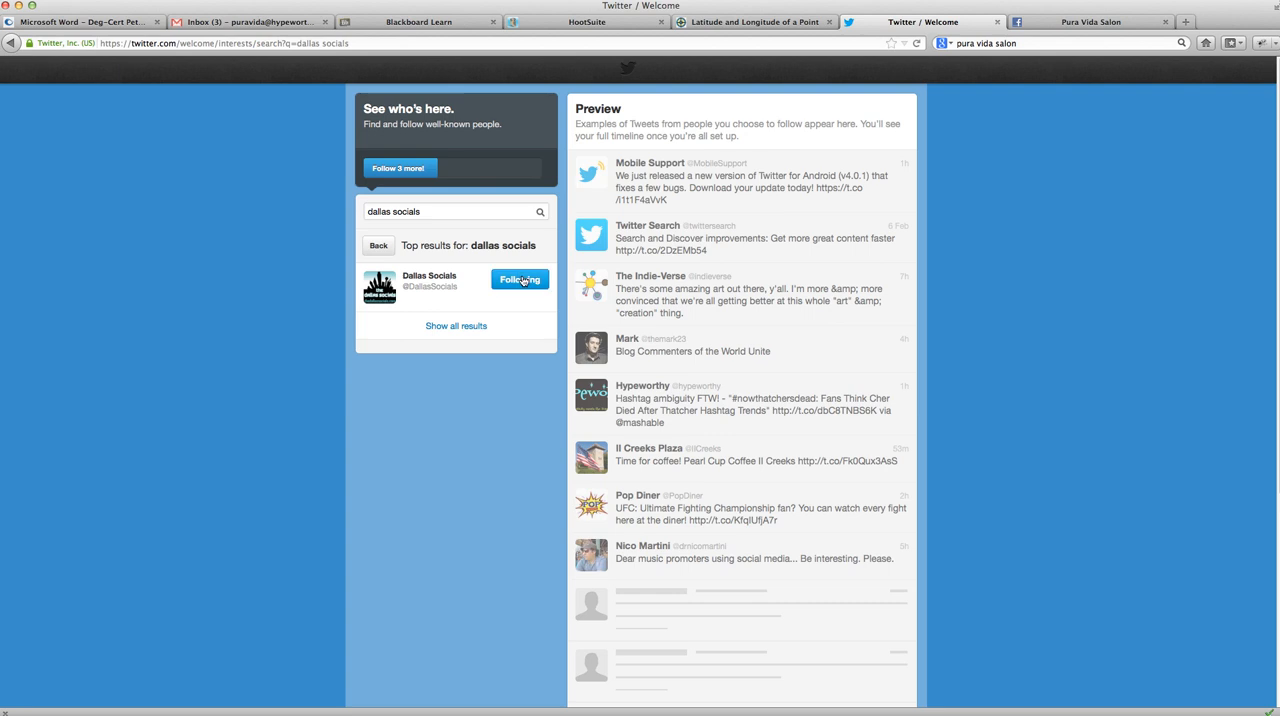
- View the Dallas Socials profile summary, go to the profile of the tweet author linked in its bio, and follow that person
{"action": "left_click", "coordinate": [430, 277]}
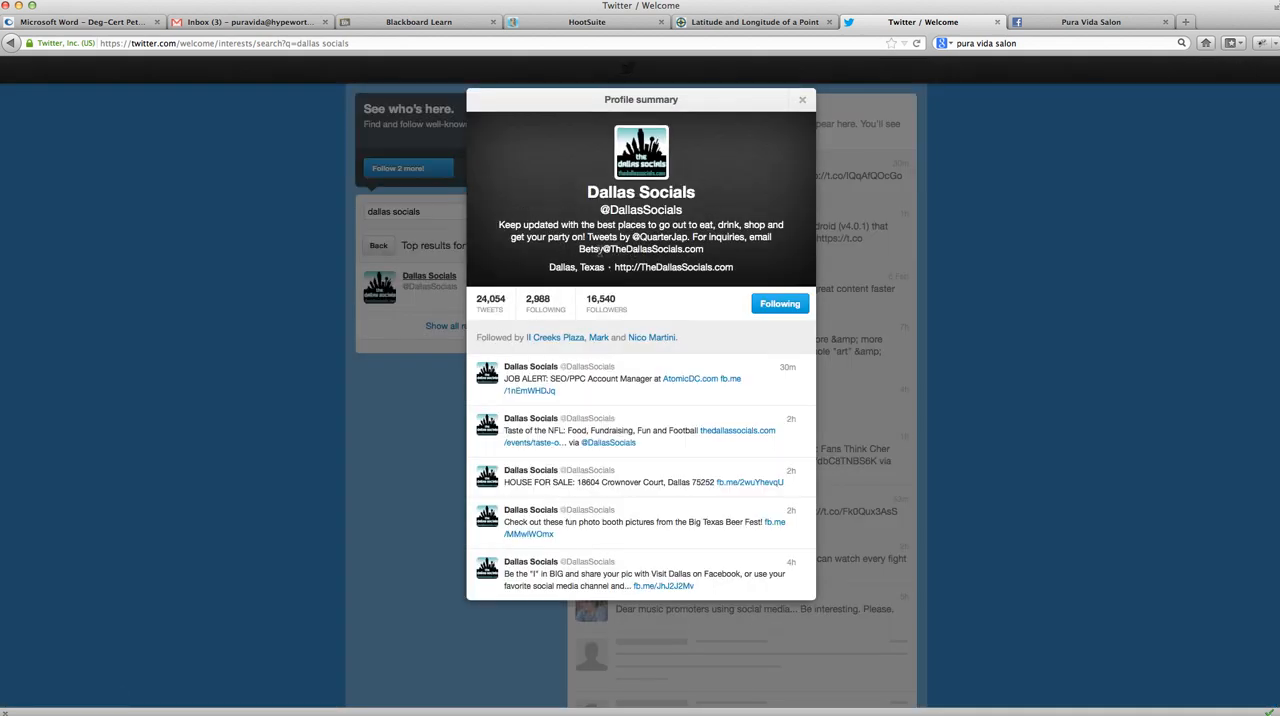
{"action": "left_click", "coordinate": [672, 238]}
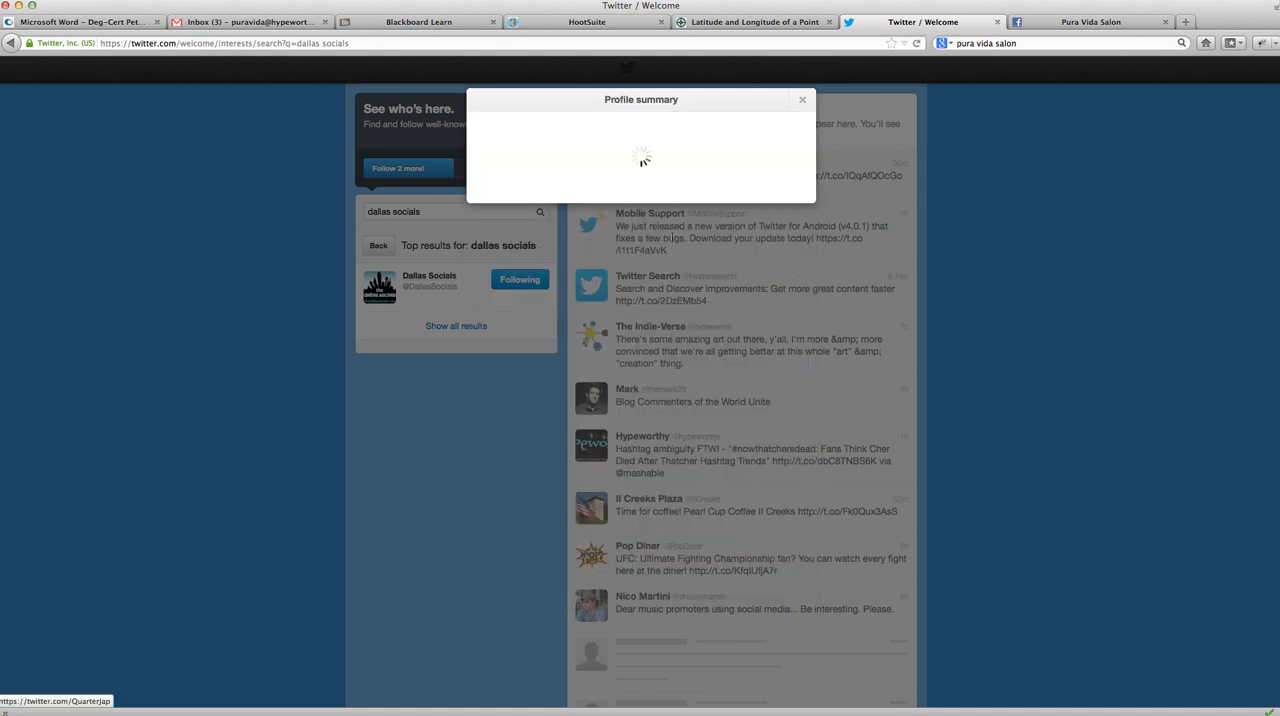
{"action": "left_click", "coordinate": [780, 303]}
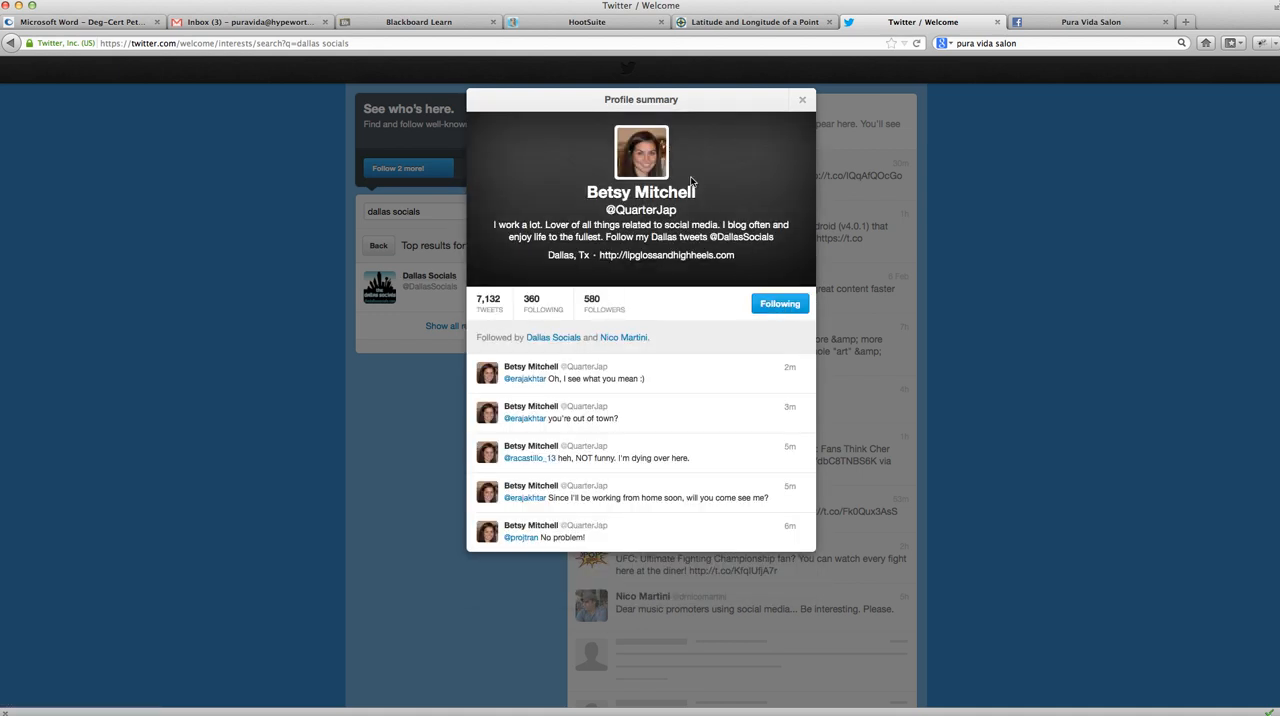
- Close the open profile summary and review the Dallas Socials profile summary from the search results
{"action": "left_click", "coordinate": [804, 100]}
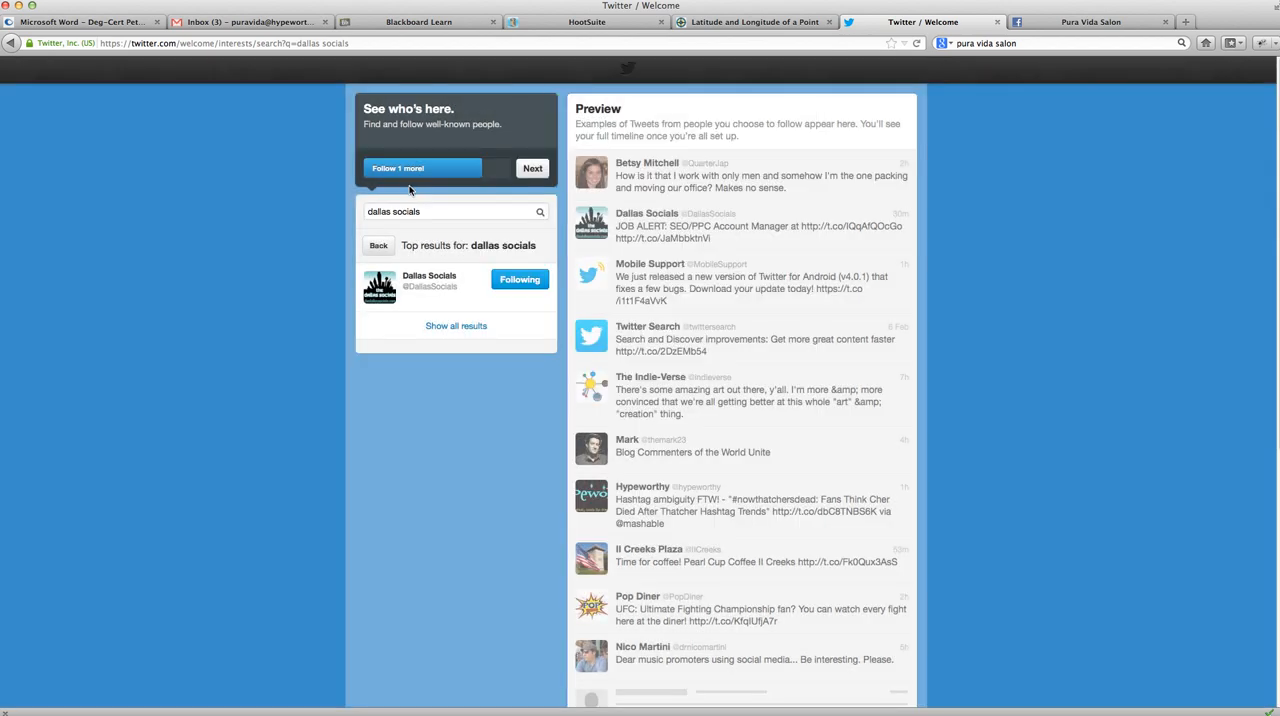
{"action": "left_click", "coordinate": [424, 279]}
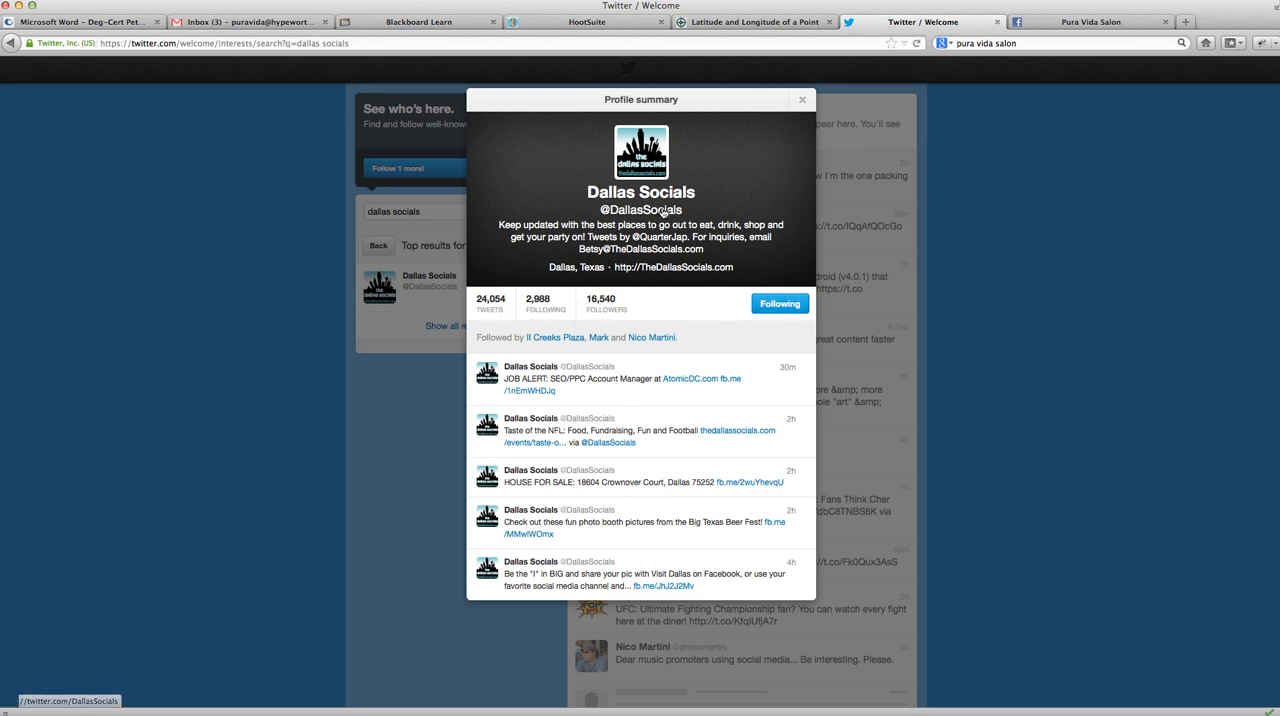
{"action": "left_click", "coordinate": [802, 100]}
- Search for dallas observer and follow the Dallas_Observer account
{"action": "left_click_drag", "start_coordinate": [424, 211], "coordinate": [362, 208]}
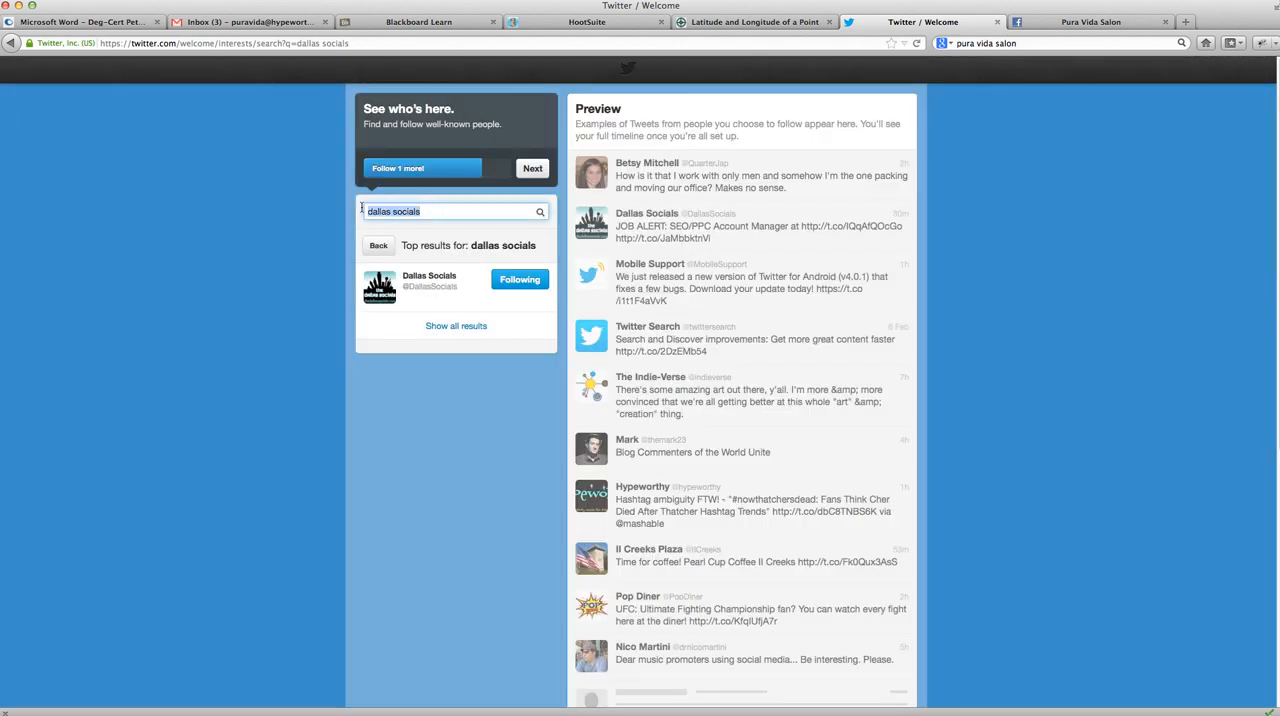
{"action": "type", "text": "da"}
{"action": "key", "text": "Return"}
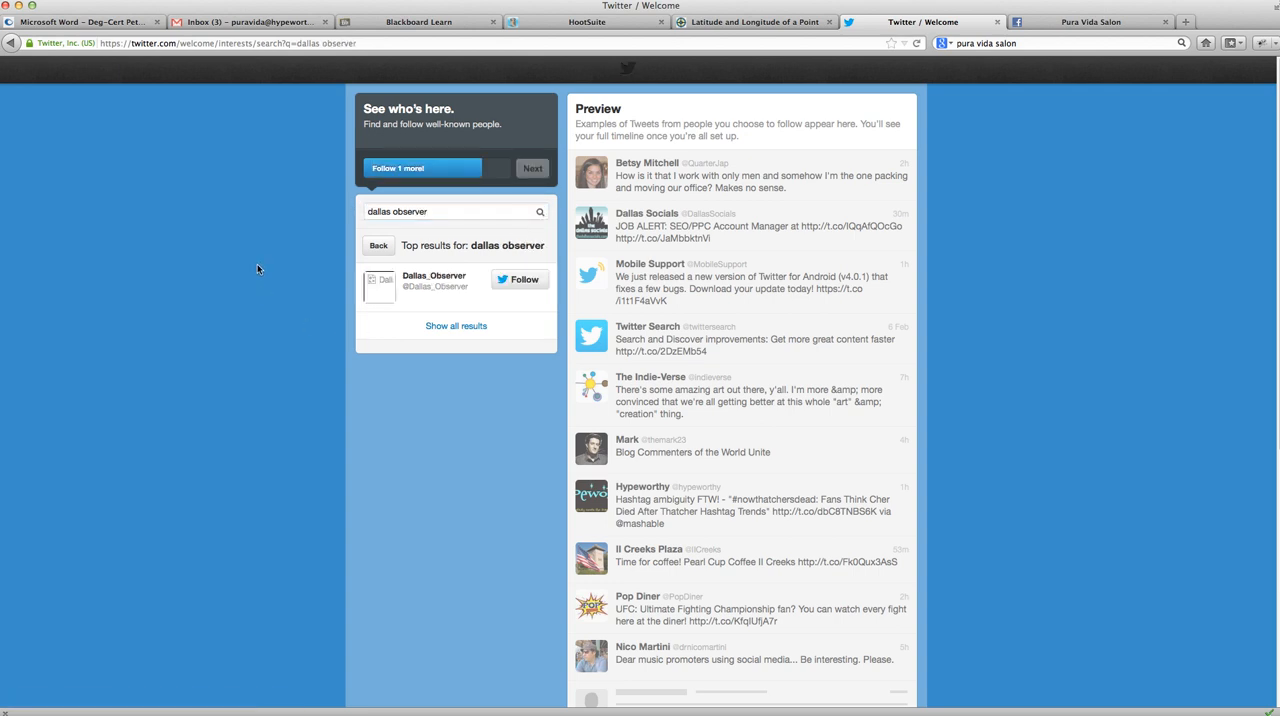
{"action": "left_click", "coordinate": [519, 280]}
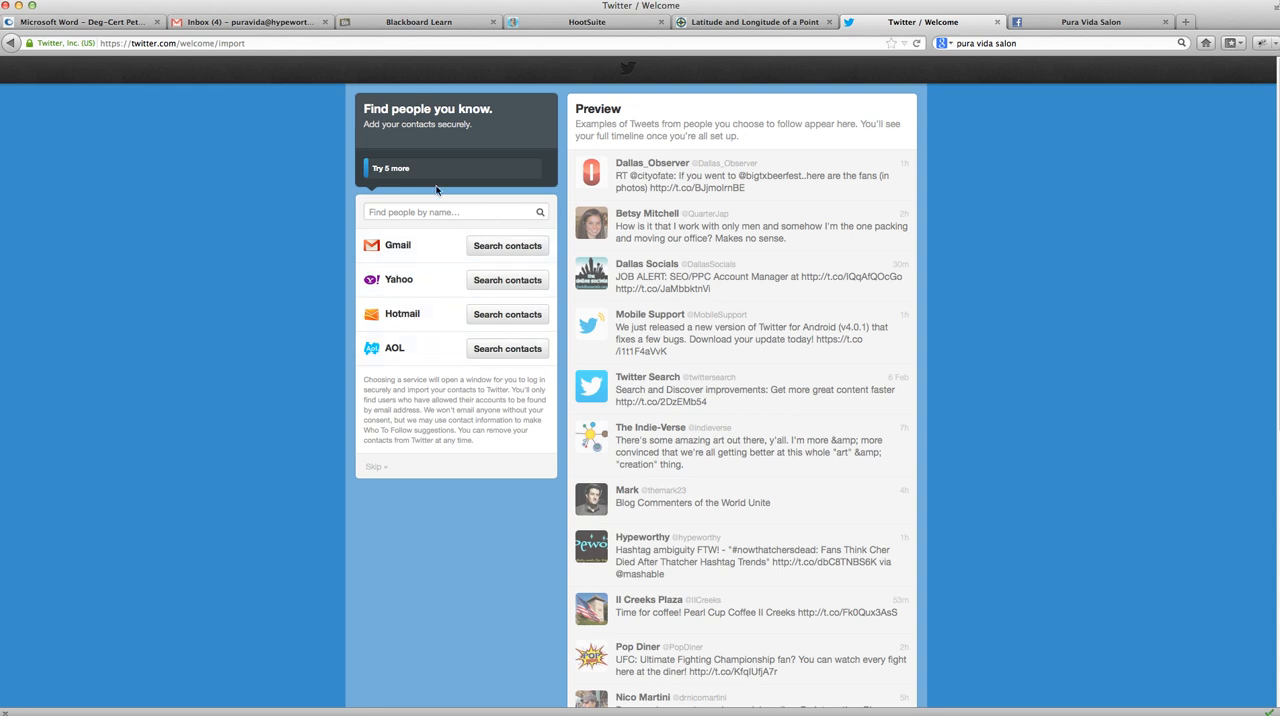
- Skip the contact import and upload the screenshot from Dropbox's Pura Vida folder as the profile image
{"action": "left_click", "coordinate": [376, 469]}
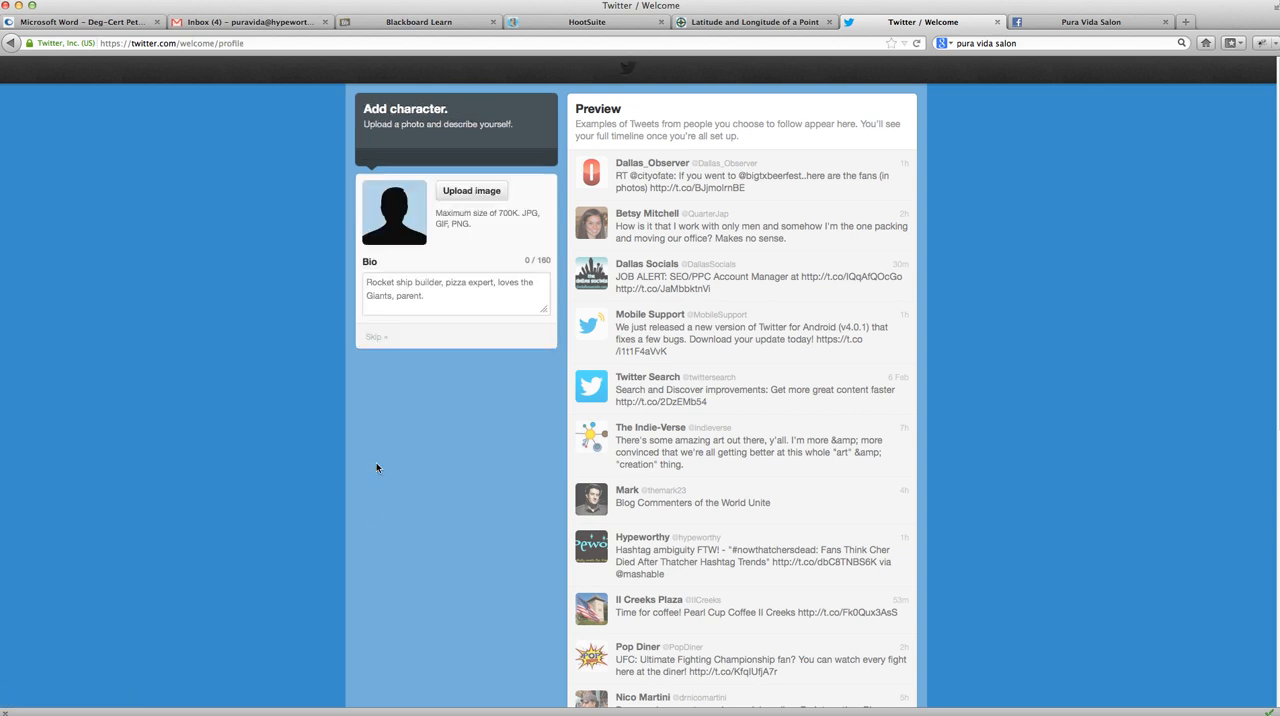
{"action": "left_click", "coordinate": [487, 190]}
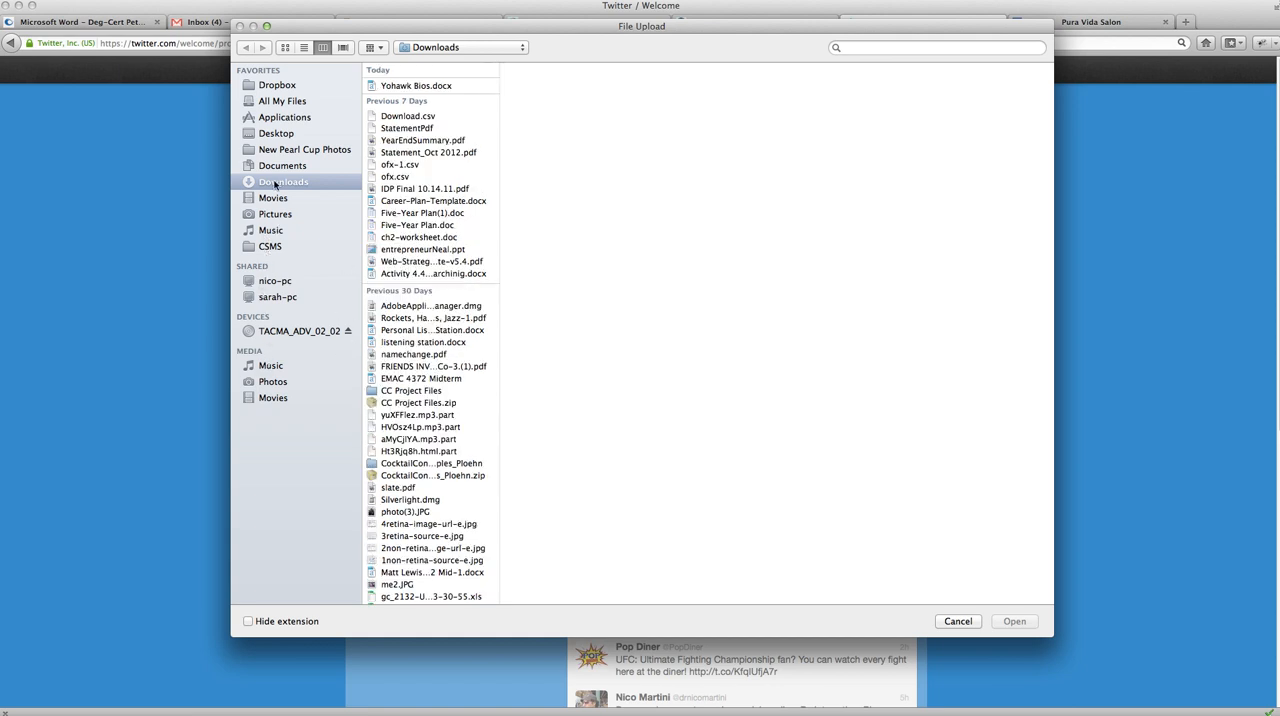
{"action": "left_click", "coordinate": [277, 88]}
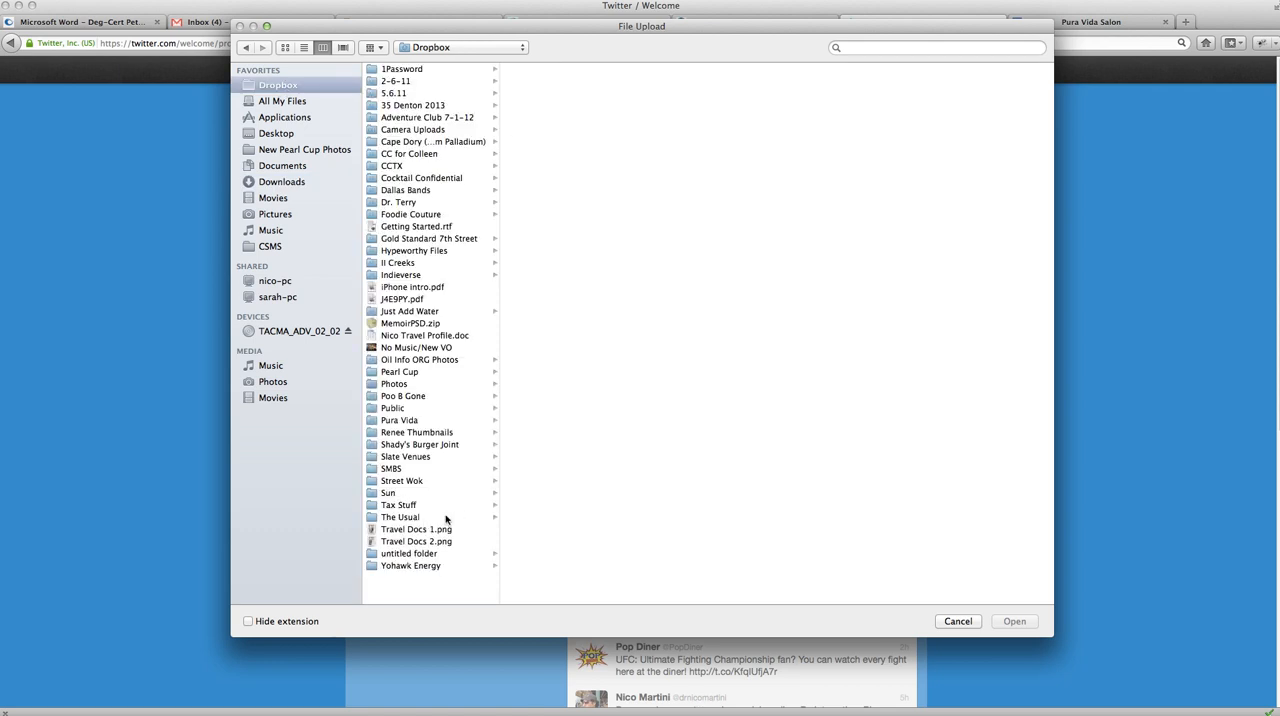
{"action": "left_click", "coordinate": [400, 420]}
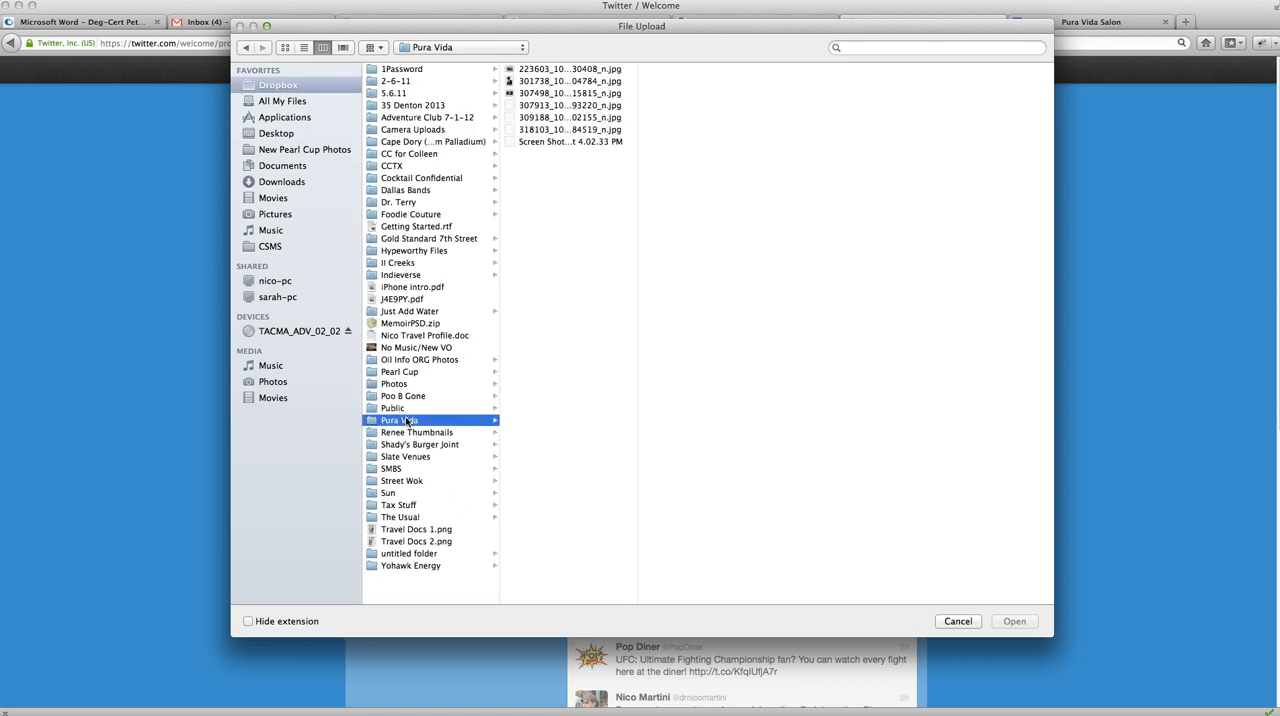
{"action": "left_click", "coordinate": [537, 143]}
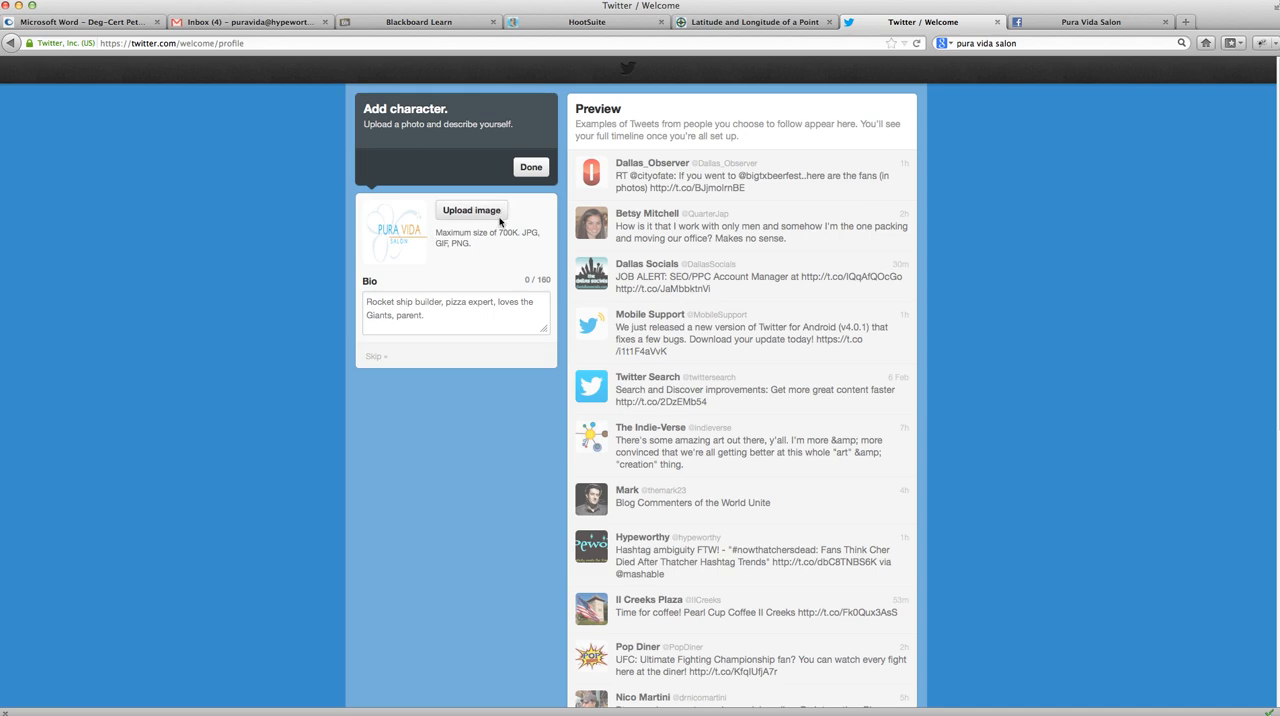
- Check the About information on the Pura Vida Salon Facebook page for text to use in the bio
{"action": "left_click", "coordinate": [480, 314]}
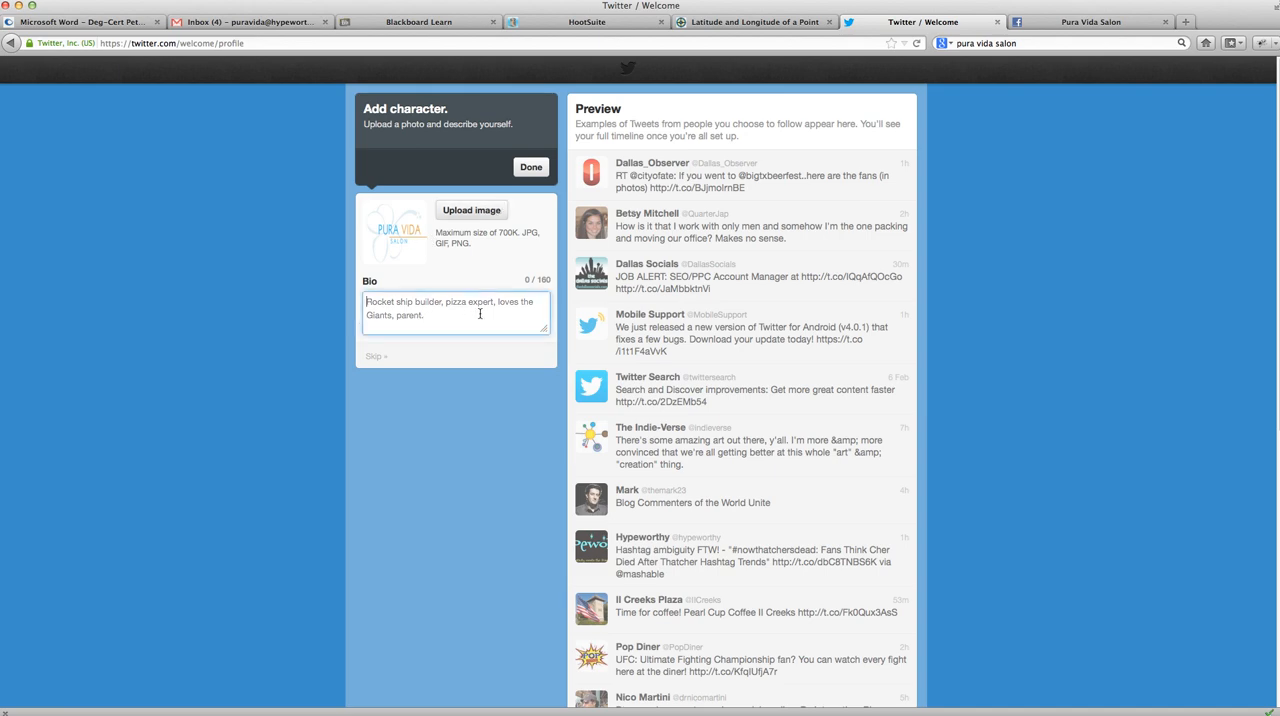
{"action": "left_click", "coordinate": [1073, 23]}
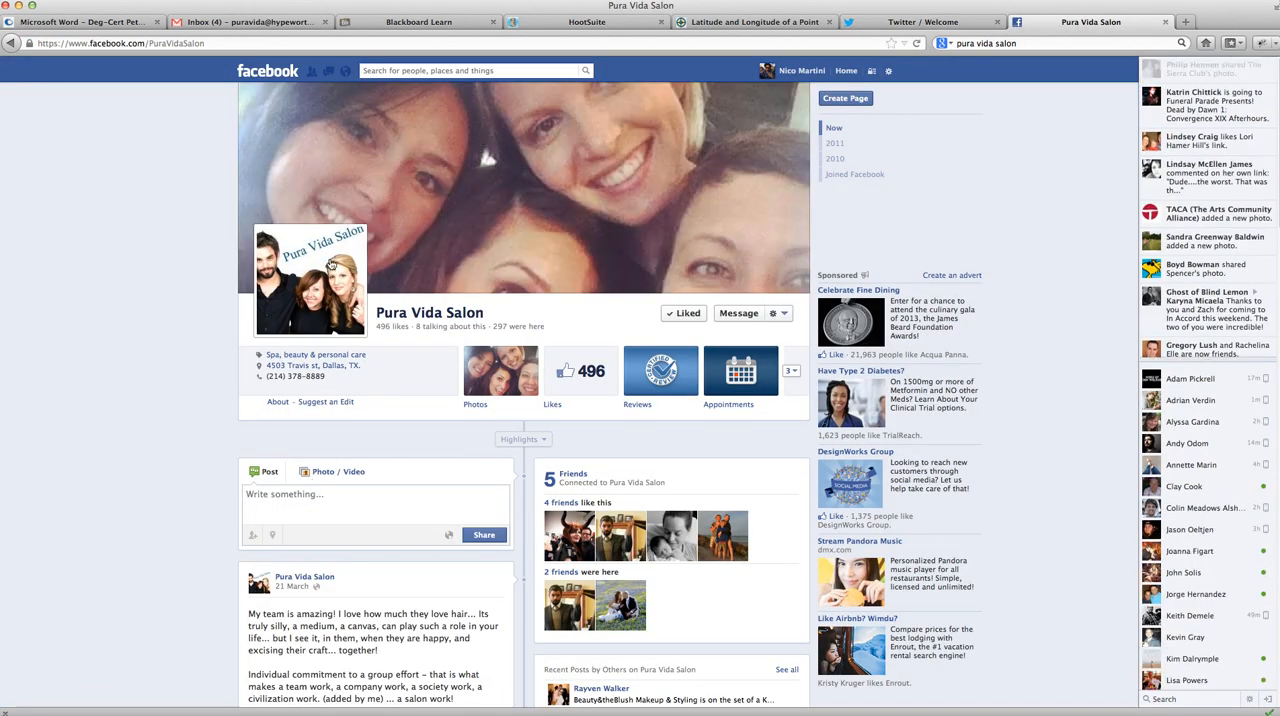
{"action": "left_click", "coordinate": [278, 401]}
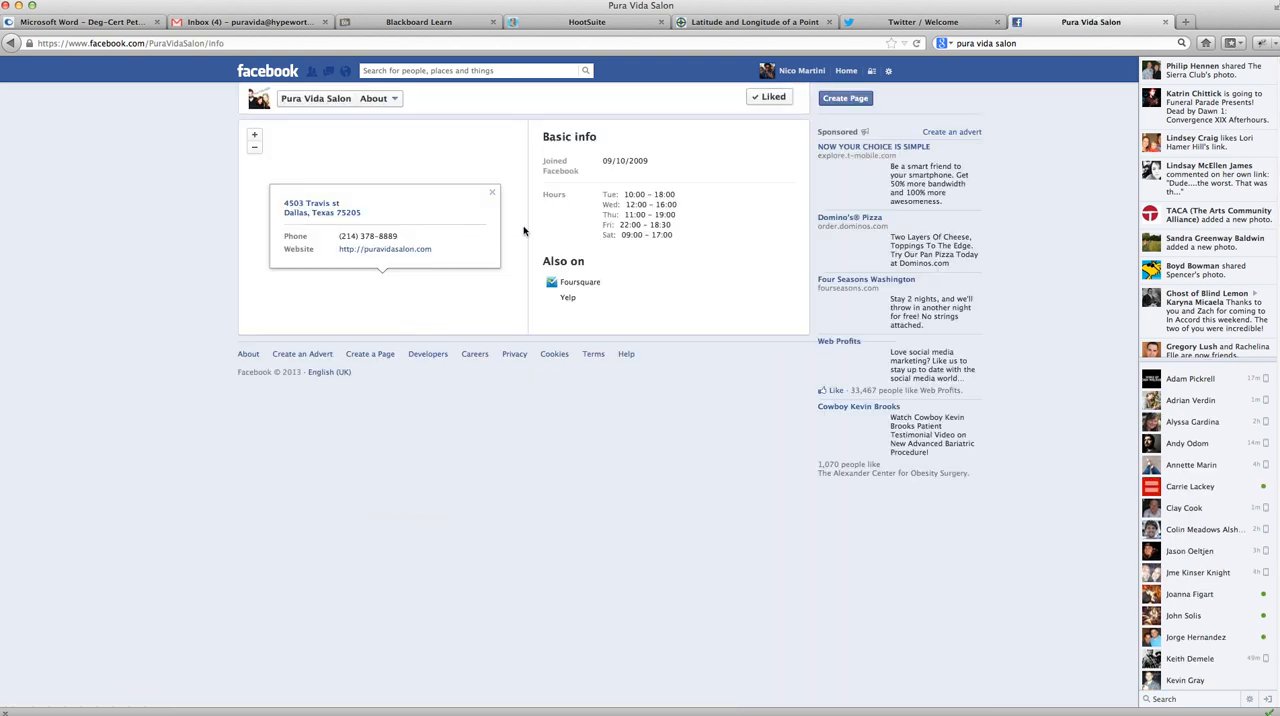
{"action": "left_click", "coordinate": [492, 191]}
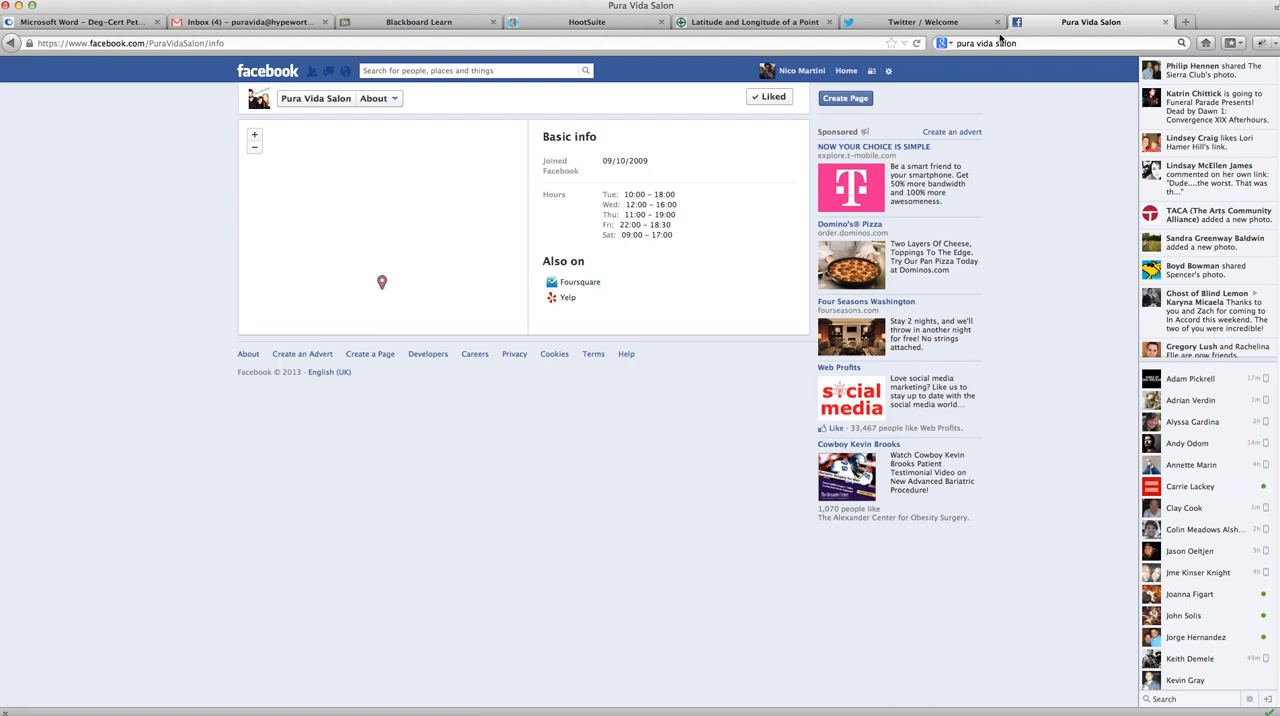
- Open puravidasalon.com in a new tab and copy the home page description from "Pura Vida Salon is the expression" through "next generation hair salon."
{"action": "left_click", "coordinate": [1184, 23]}
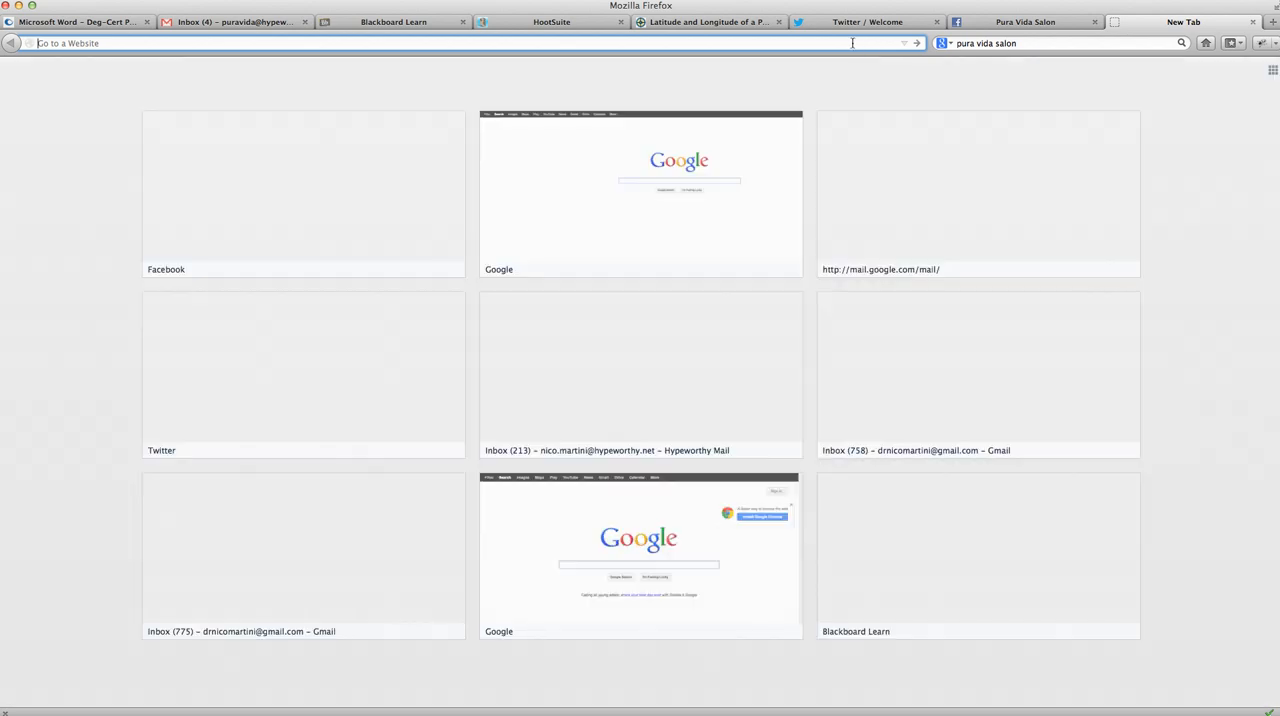
{"action": "type", "text": "pura"}
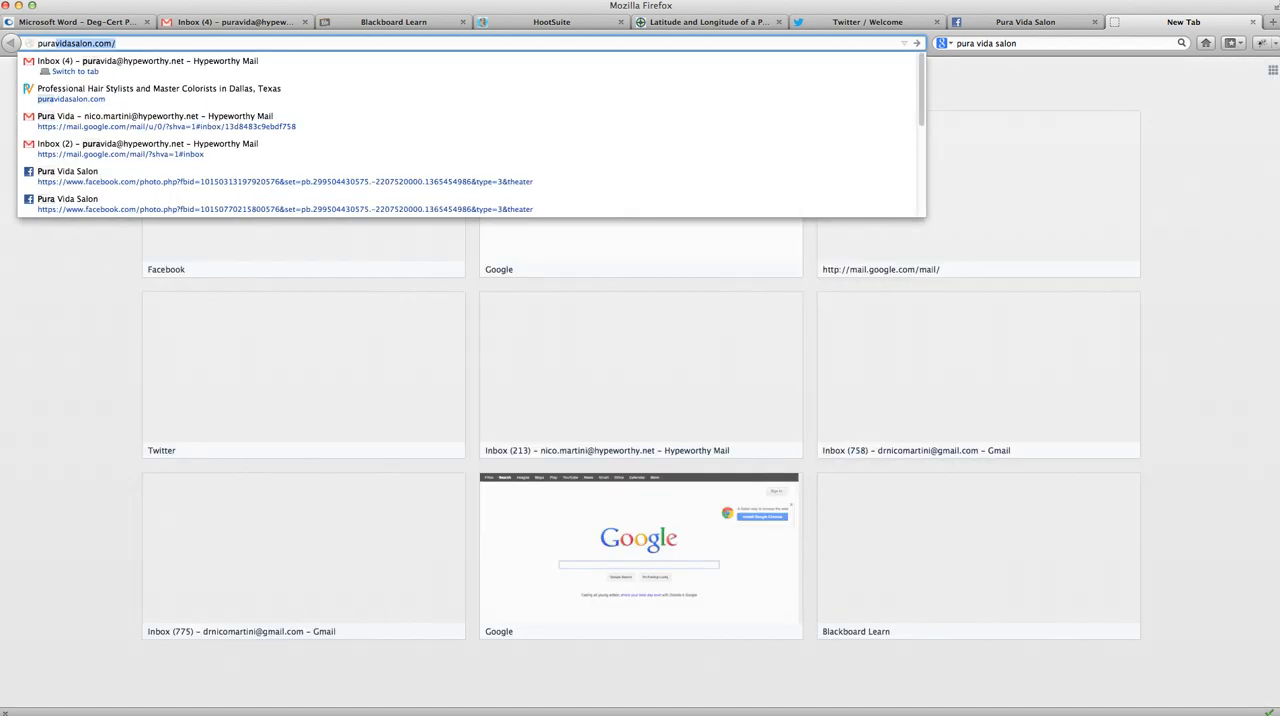
{"action": "key", "text": "Escape"}
{"action": "key", "text": "Return"}
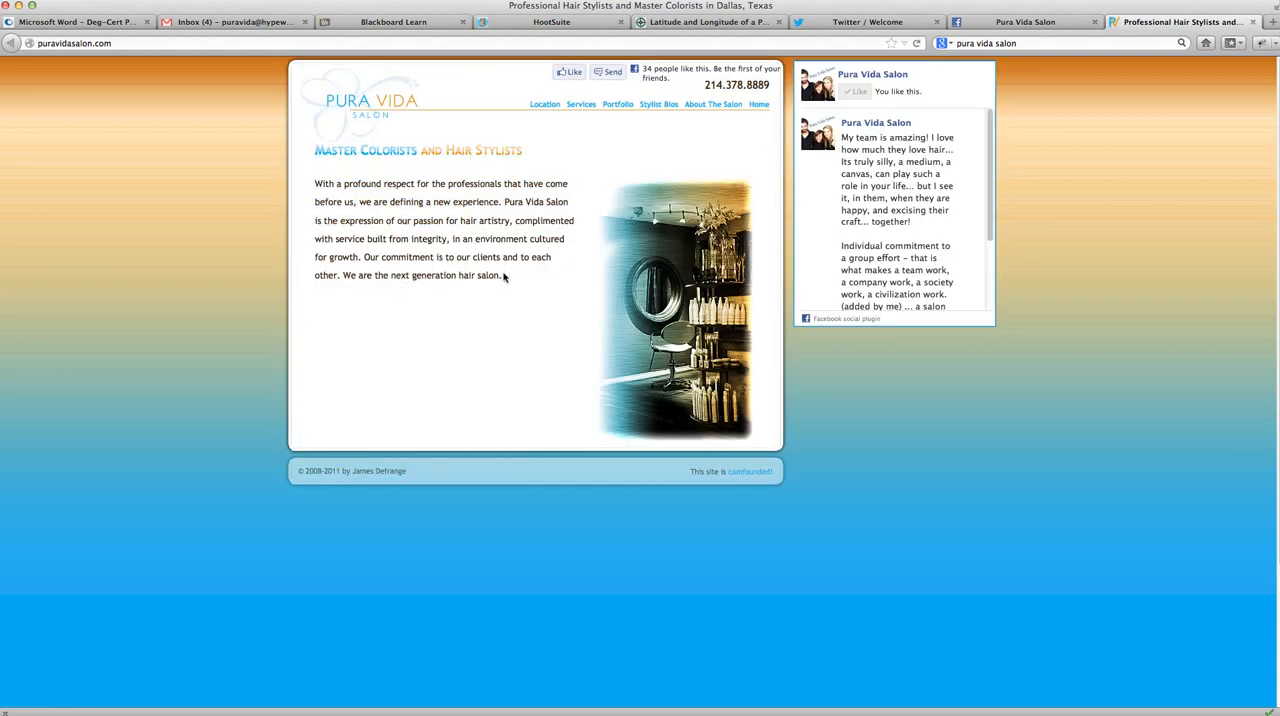
{"action": "left_click_drag", "start_coordinate": [503, 277], "coordinate": [506, 202]}
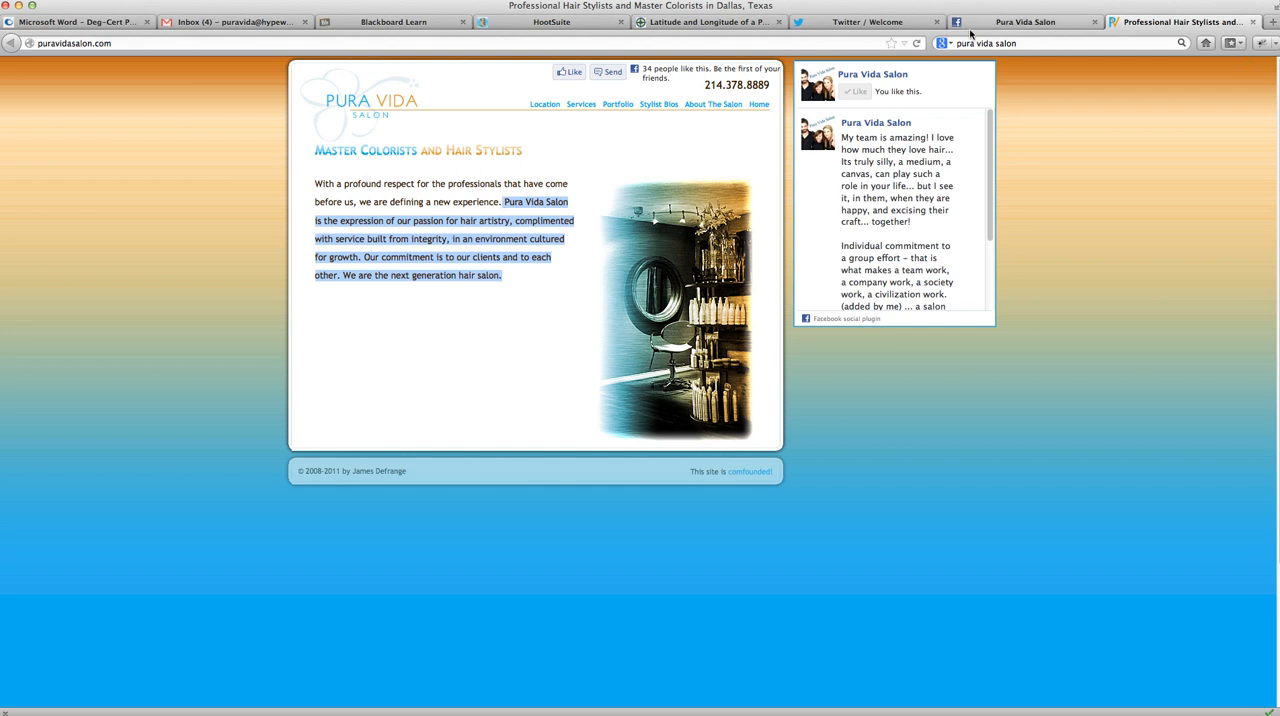
- Paste the salon description into the Twitter bio, remove the trailing "Our" and finish the profile setup
{"action": "left_click", "coordinate": [900, 24]}
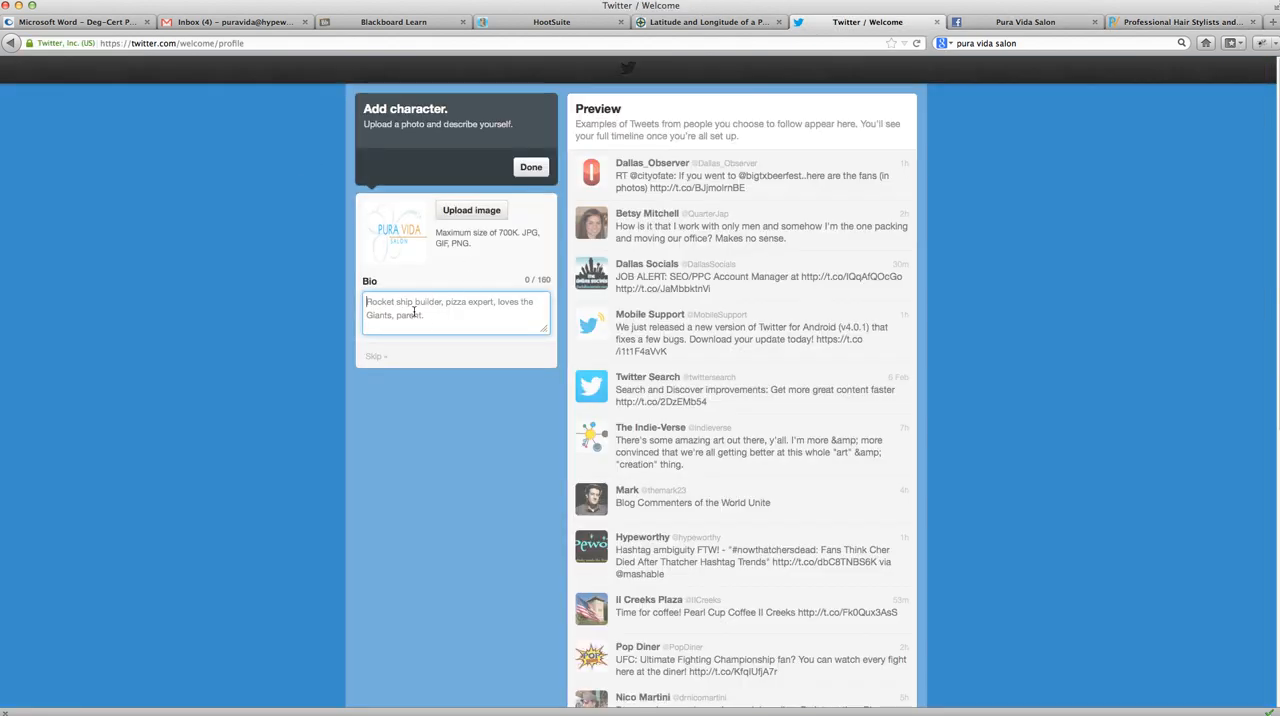
{"action": "key", "text": "super+v"}
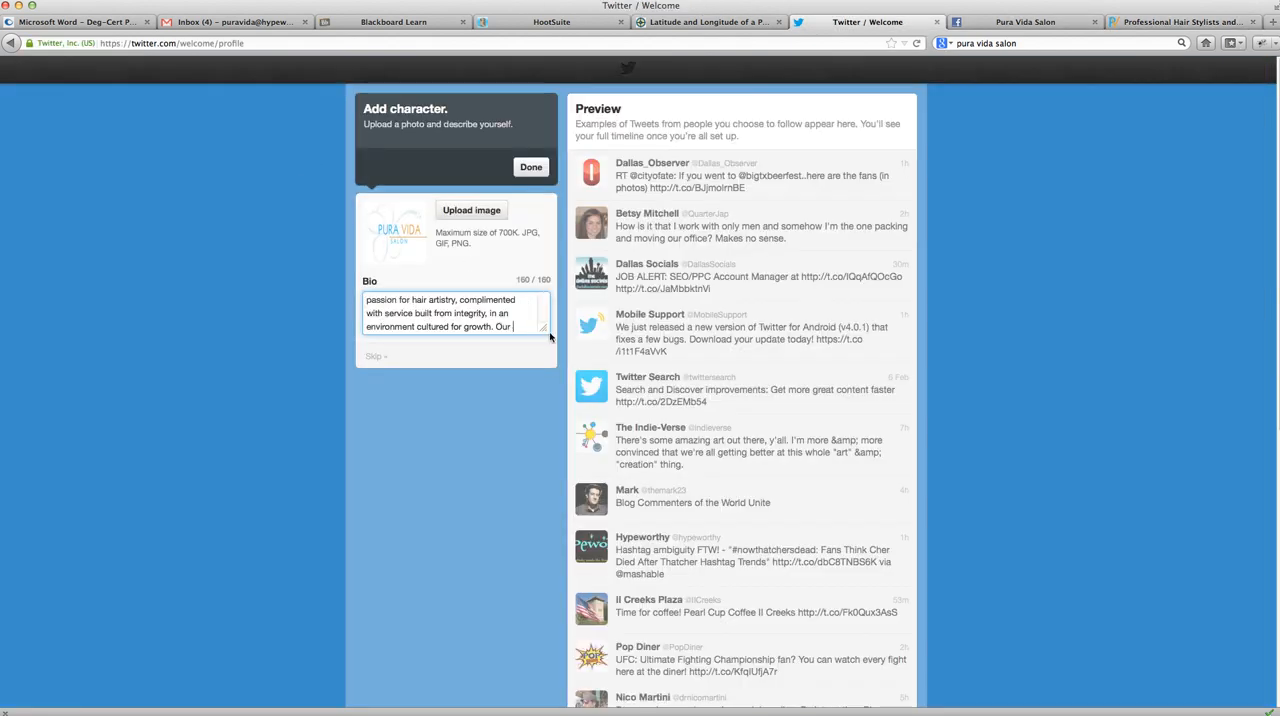
{"action": "left_click_drag", "start_coordinate": [497, 326], "coordinate": [392, 249]}
{"action": "key", "text": "BackSpace"}
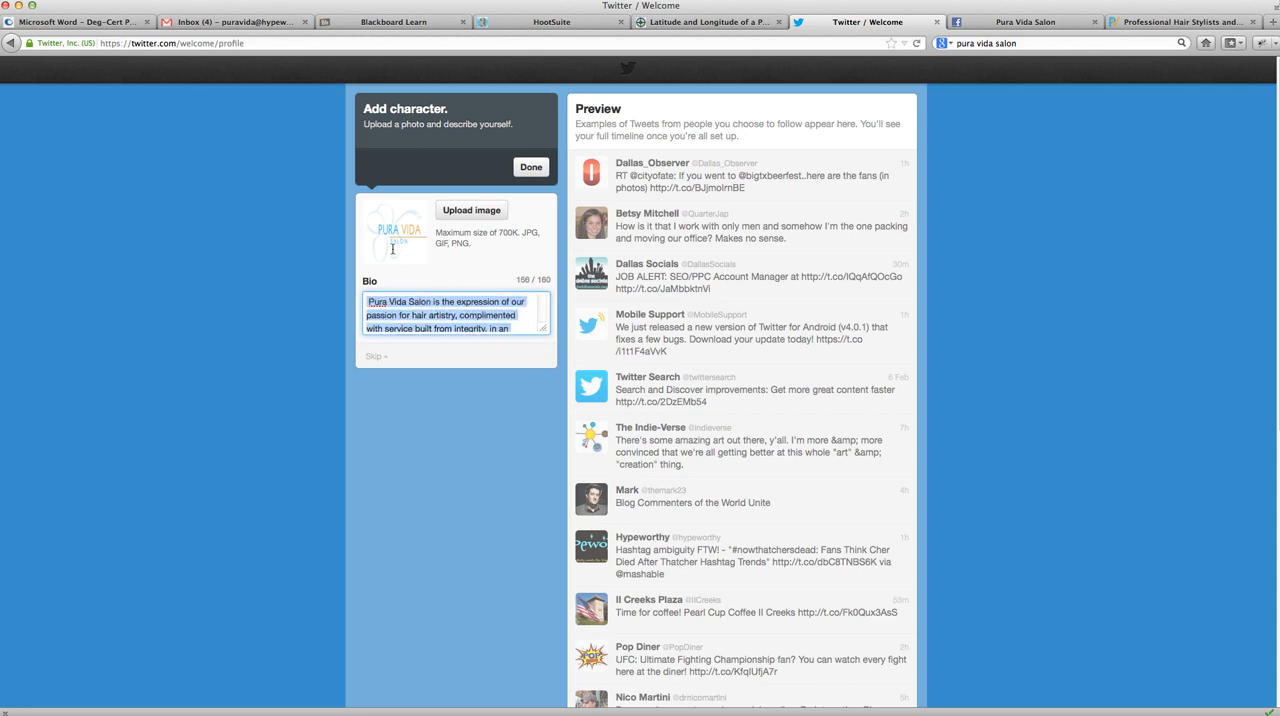
{"action": "left_click", "coordinate": [458, 301]}
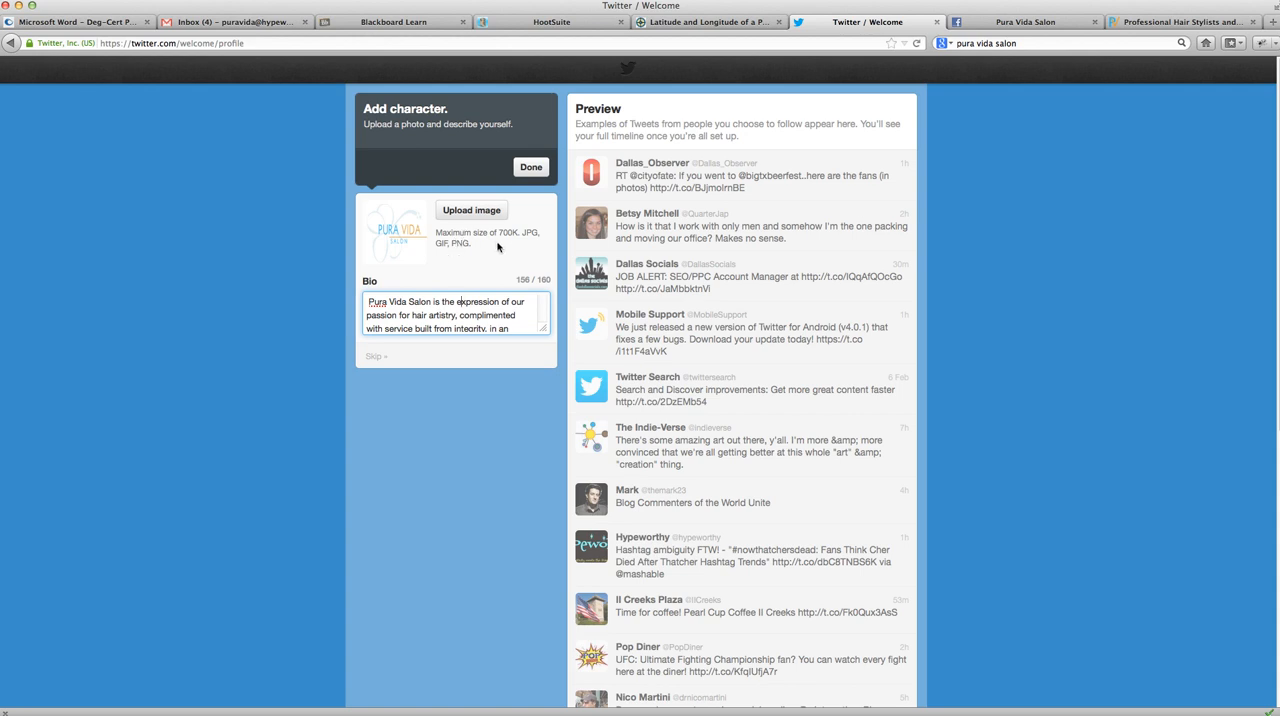
{"action": "left_click", "coordinate": [531, 168]}
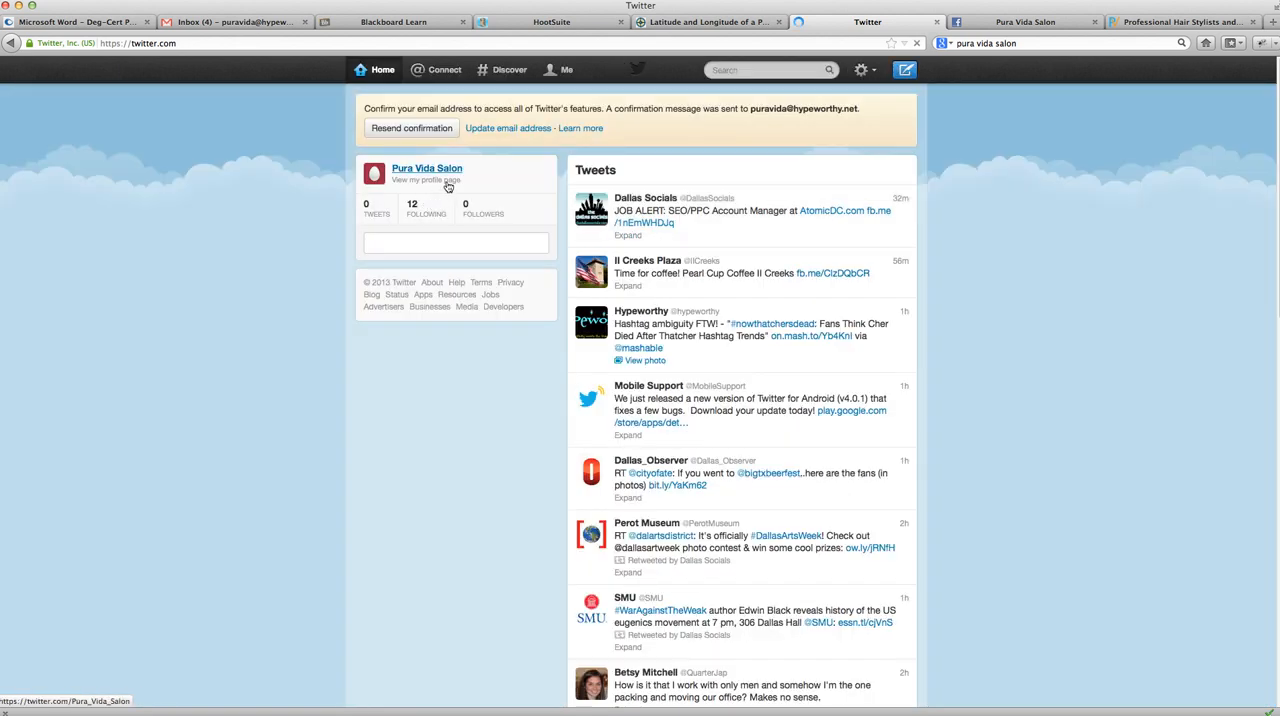
- Switch to Gmail, open Twitter's confirmation e-mail and confirm the account
{"action": "left_click", "coordinate": [236, 22]}
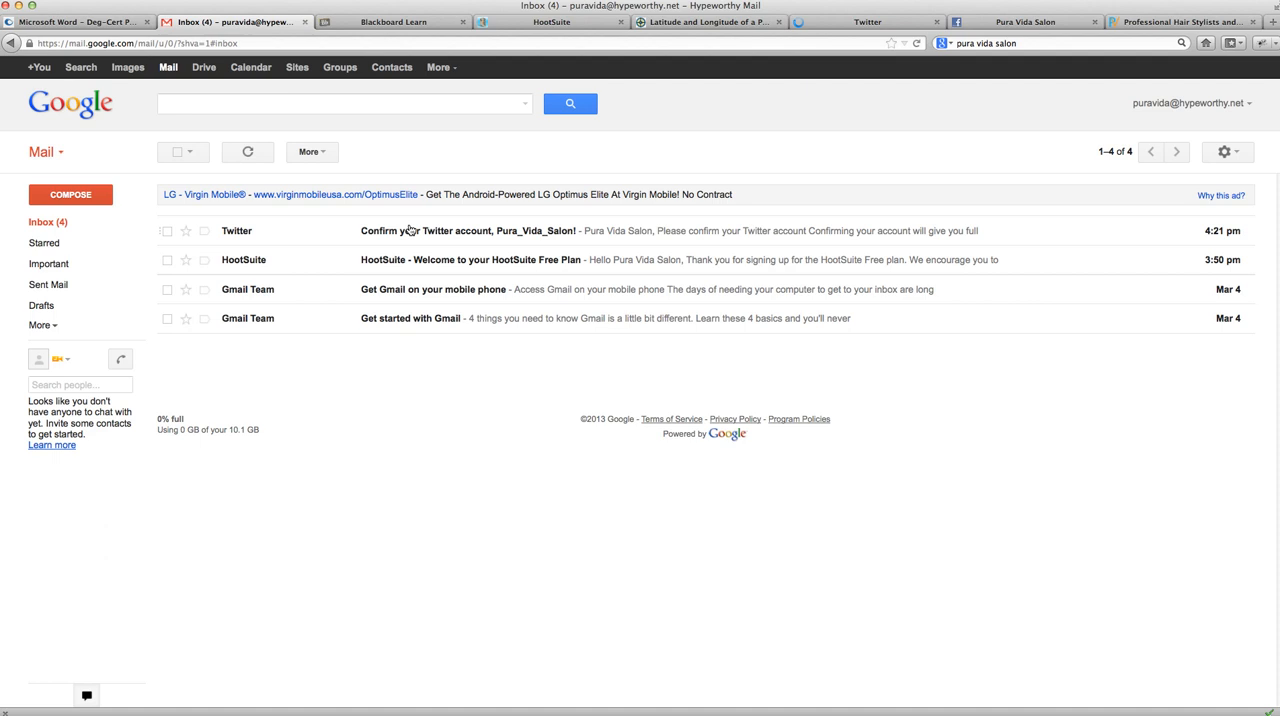
{"action": "left_click", "coordinate": [516, 238]}
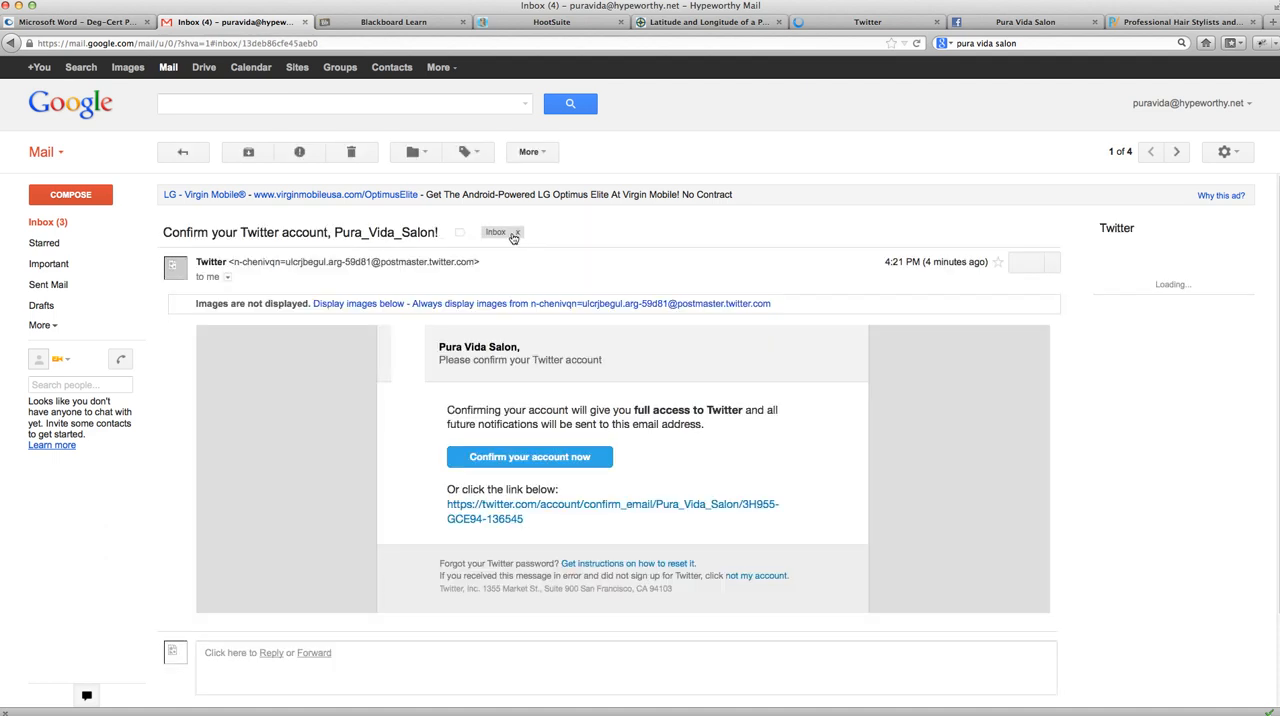
{"action": "left_click", "coordinate": [552, 448]}
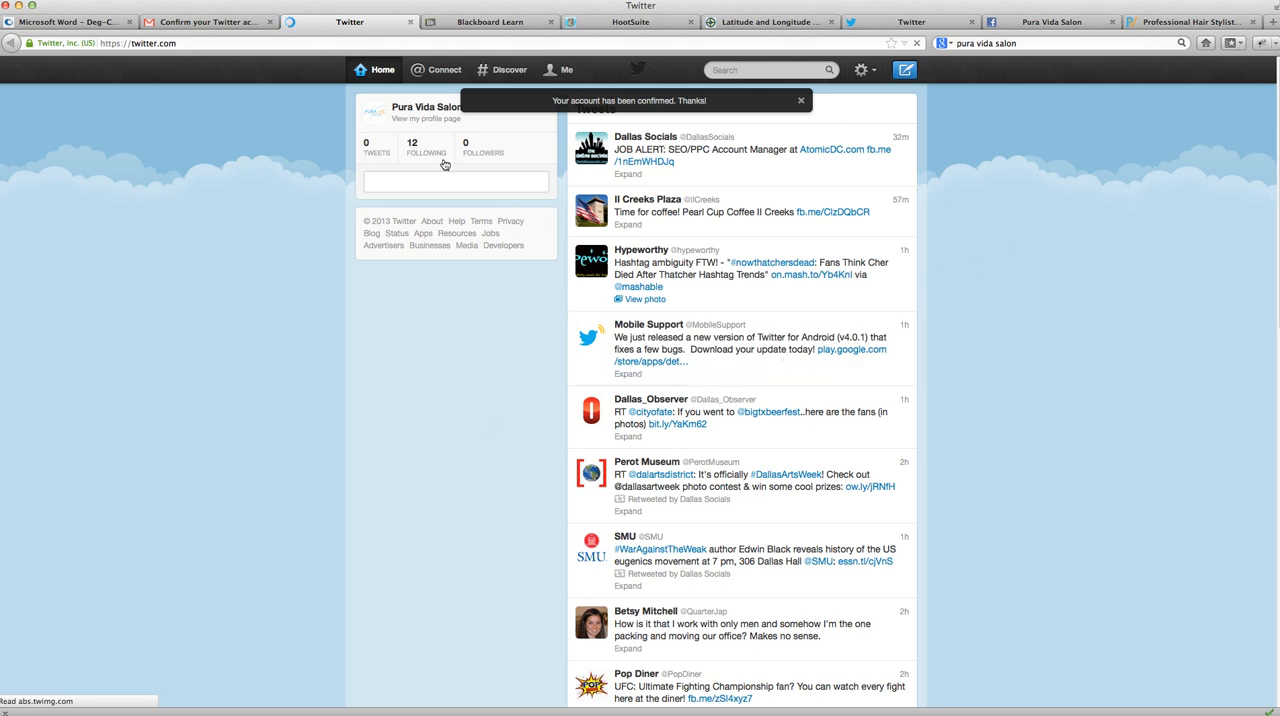
- Go to the Twitter account's design settings and choose the pale turquoise cloud premade theme
{"action": "left_click", "coordinate": [872, 71]}
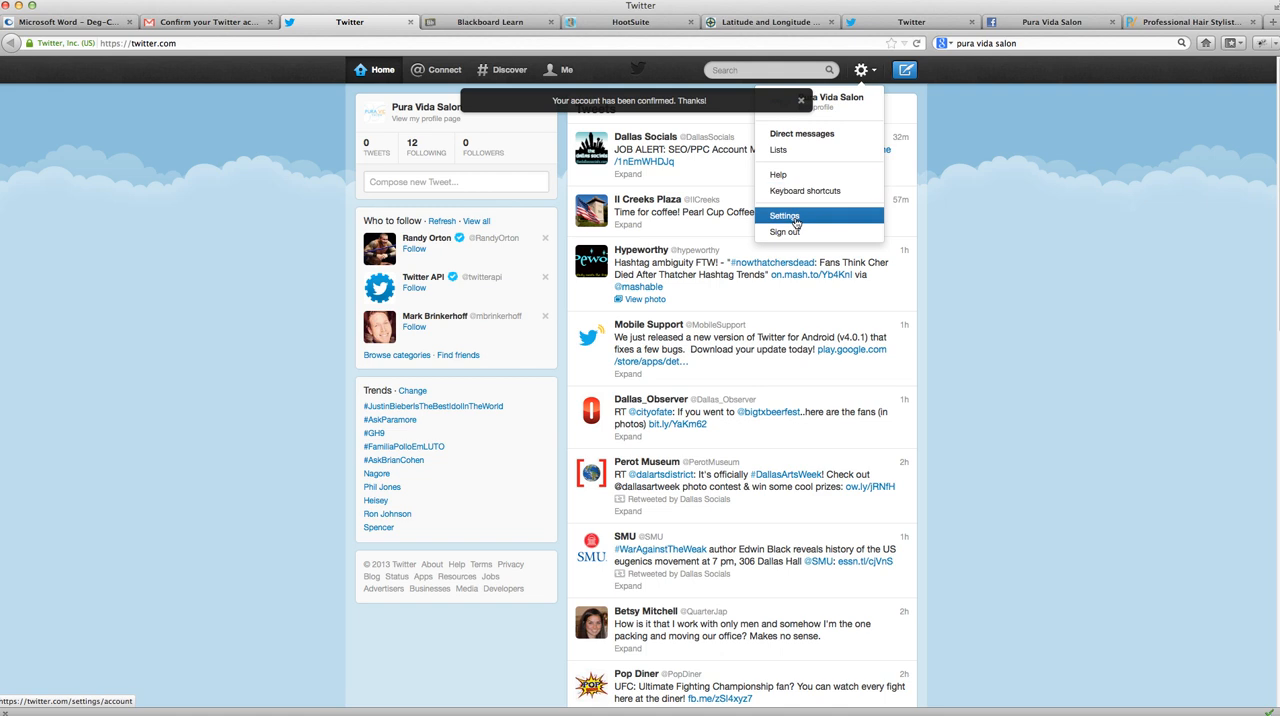
{"action": "left_click", "coordinate": [795, 218]}
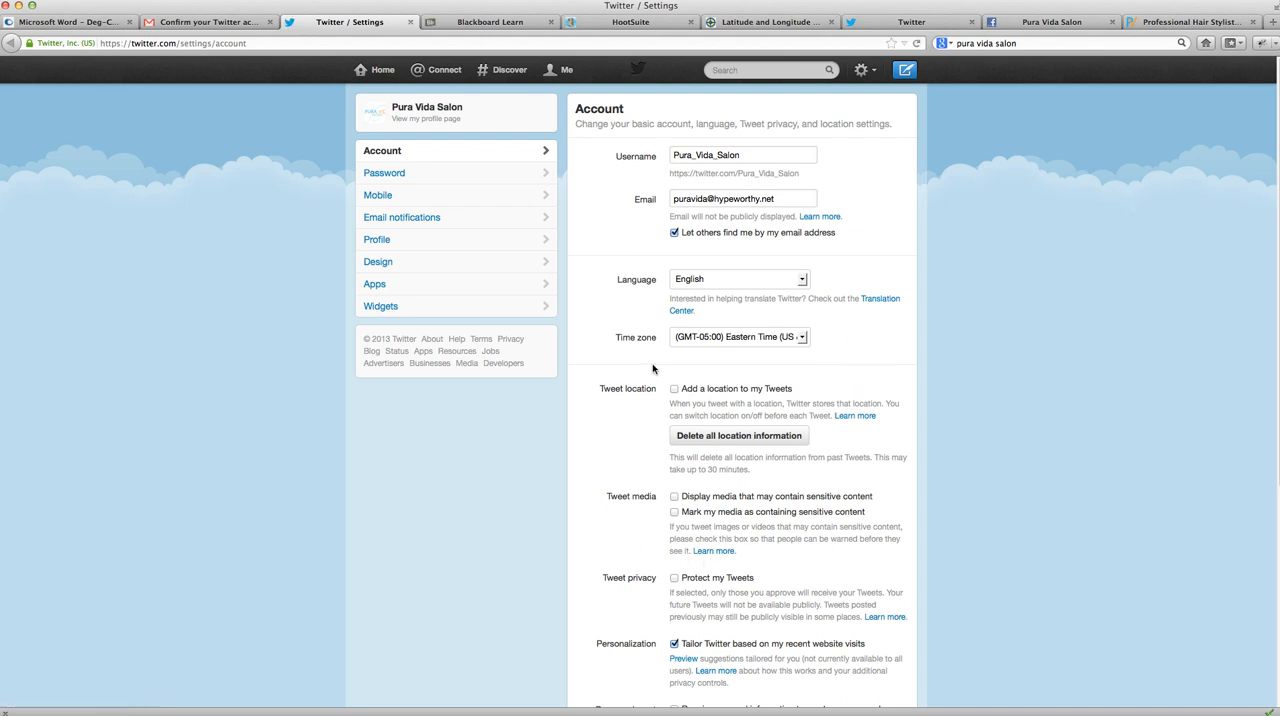
{"action": "left_click", "coordinate": [510, 263]}
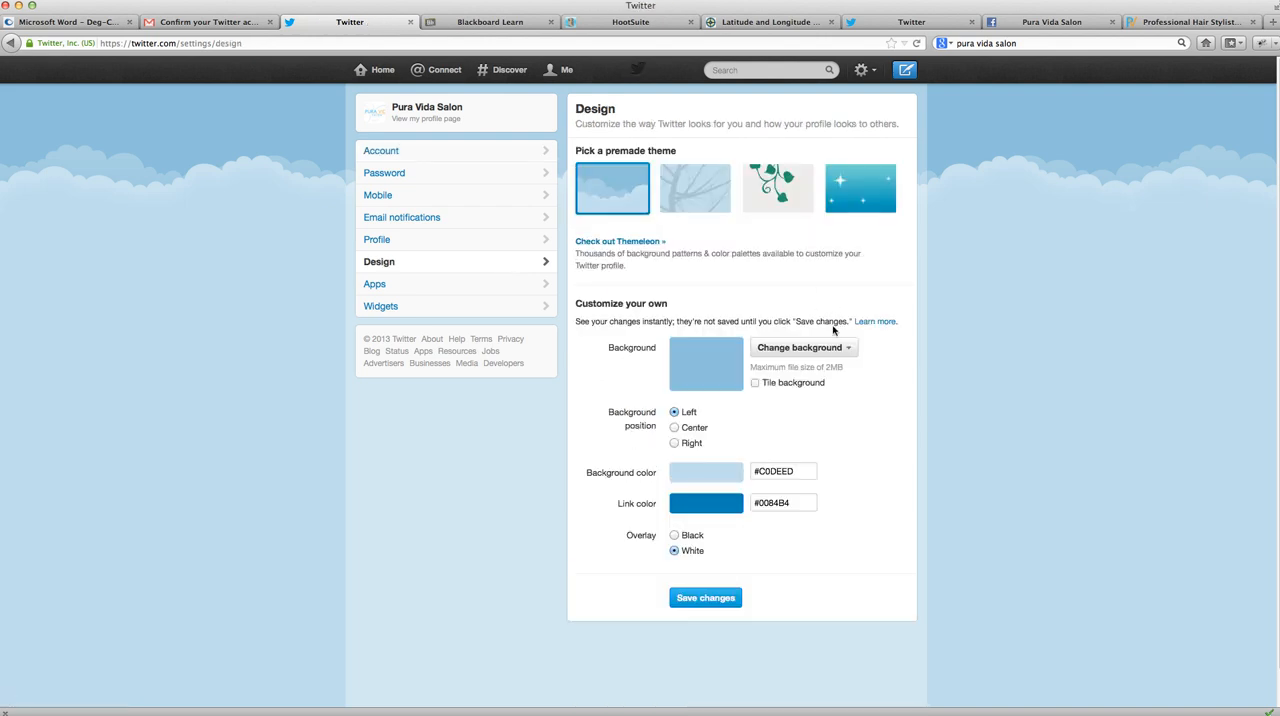
{"action": "left_click", "coordinate": [833, 356]}
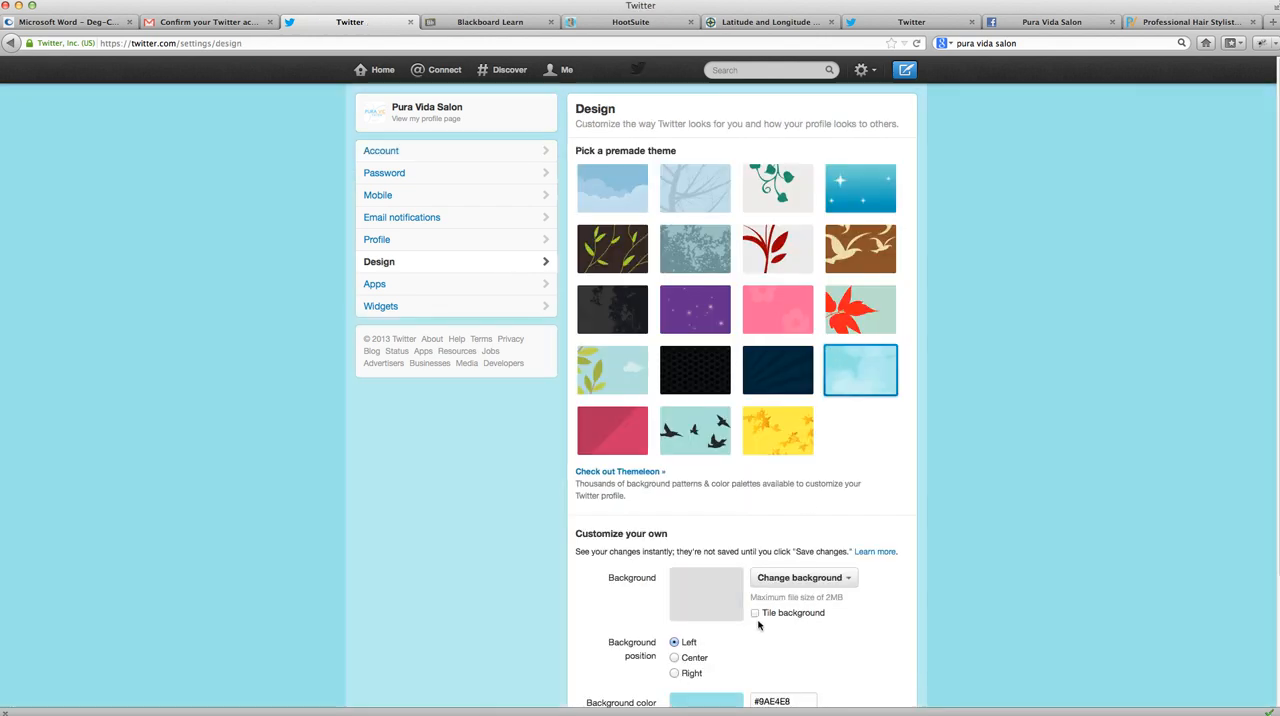
- Turn on tiling for the profile background in the custom design options
{"action": "scroll", "coordinate": [830, 513], "scroll_direction": "down", "scroll_amount": 3}
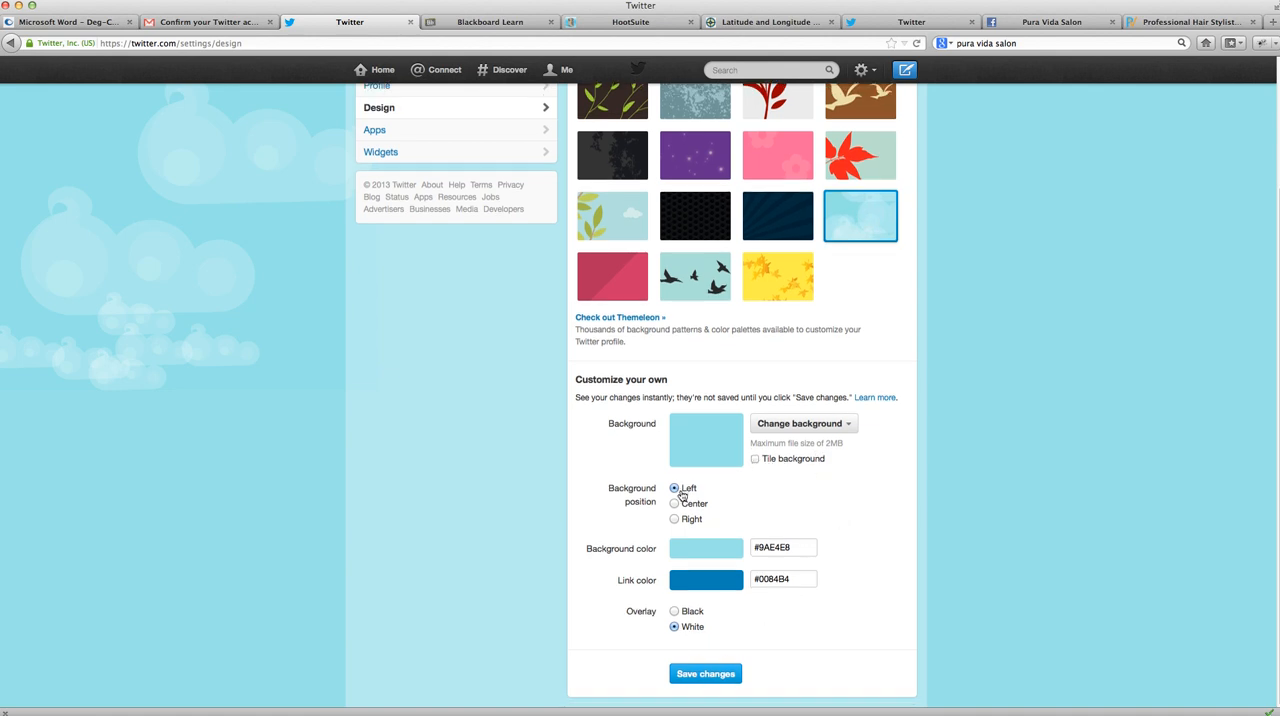
{"action": "scroll", "coordinate": [817, 330], "scroll_direction": "up", "scroll_amount": 3}
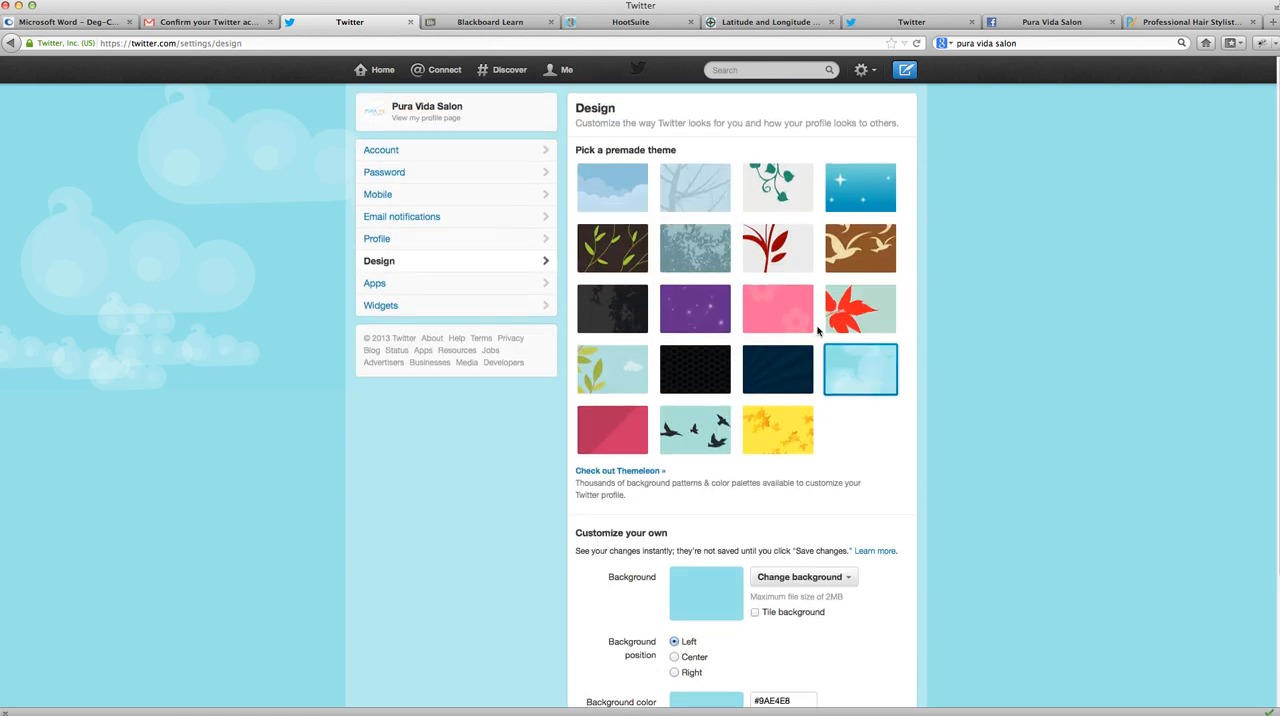
{"action": "scroll", "coordinate": [817, 330], "scroll_direction": "down", "scroll_amount": 3}
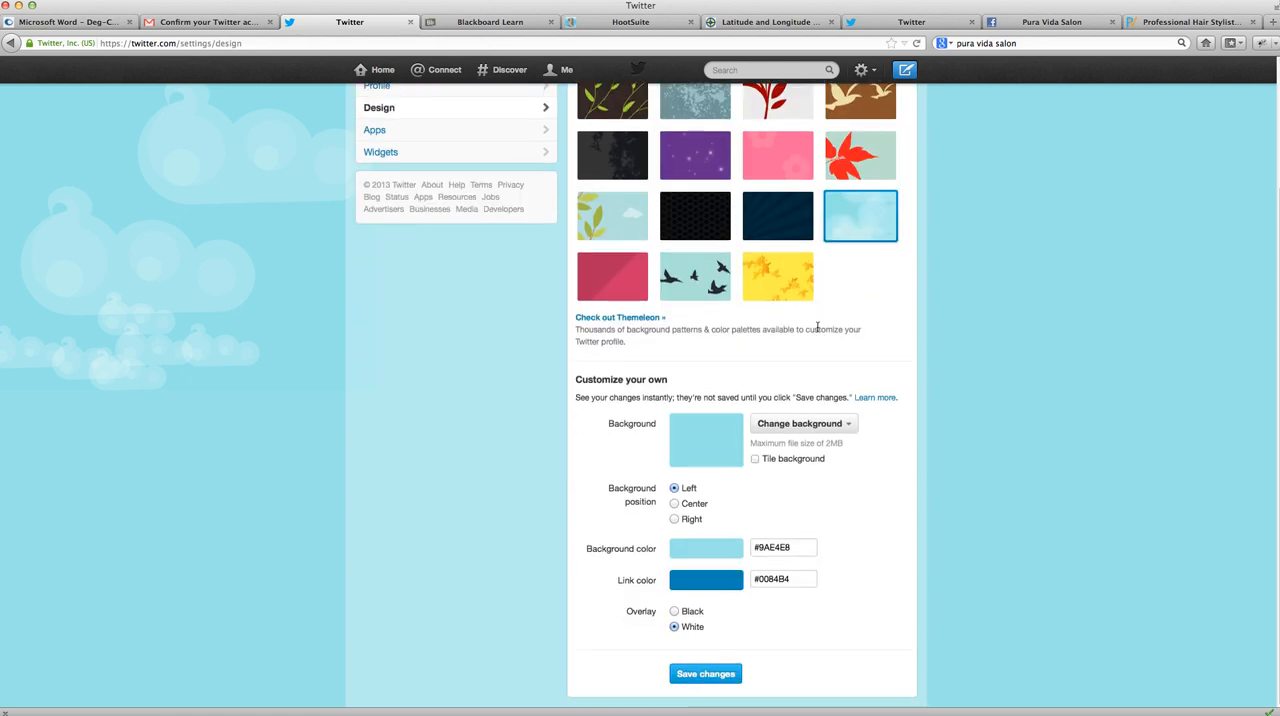
{"action": "left_click", "coordinate": [755, 460]}
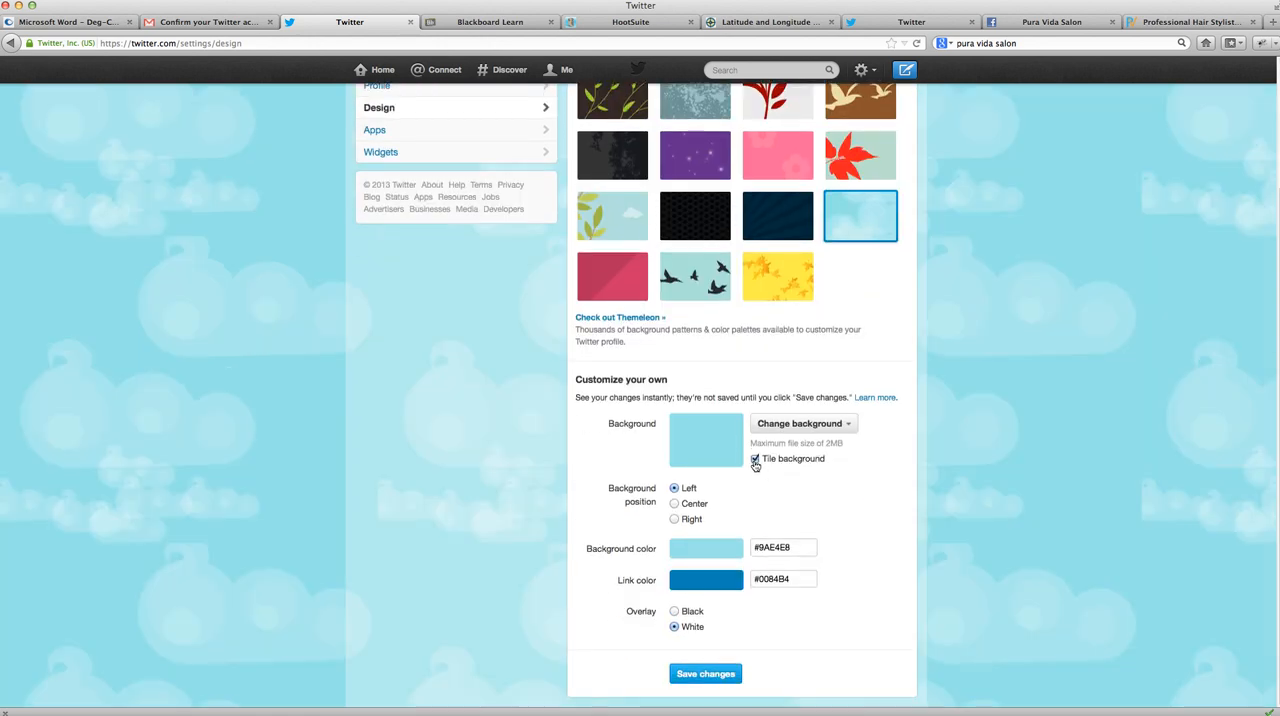
{"action": "left_click", "coordinate": [846, 431]}
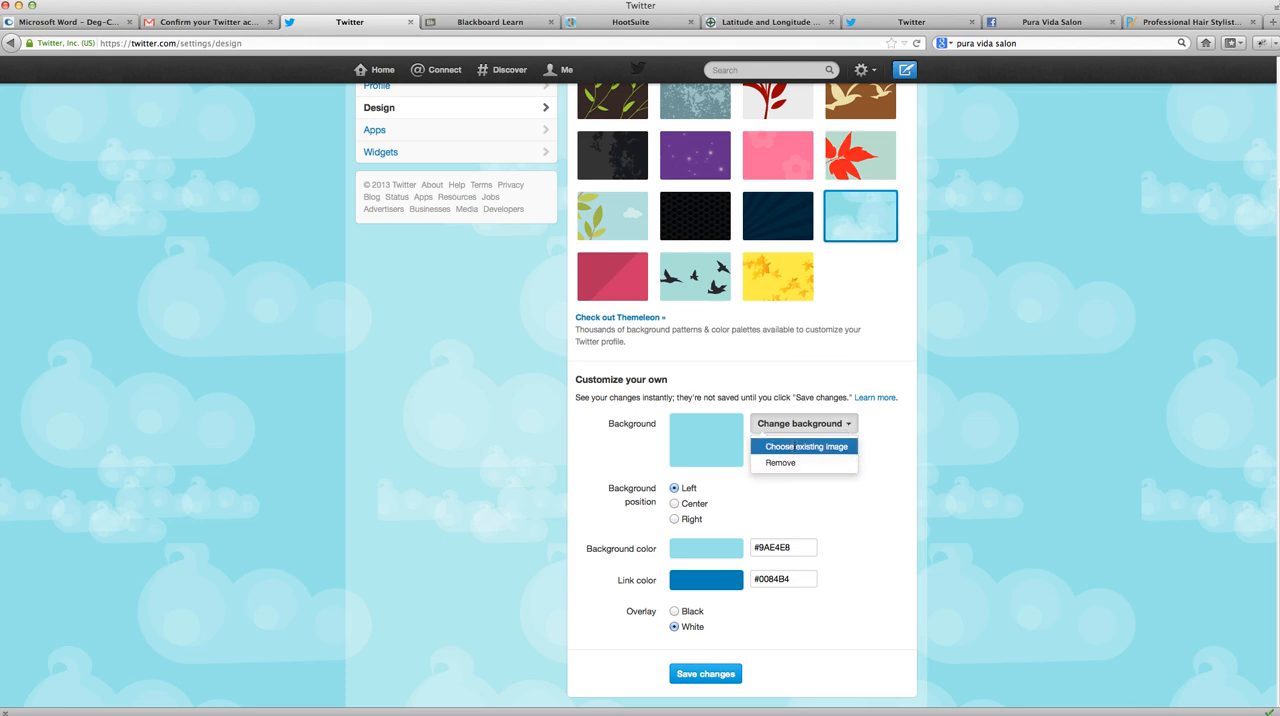
{"action": "left_click", "coordinate": [795, 447]}
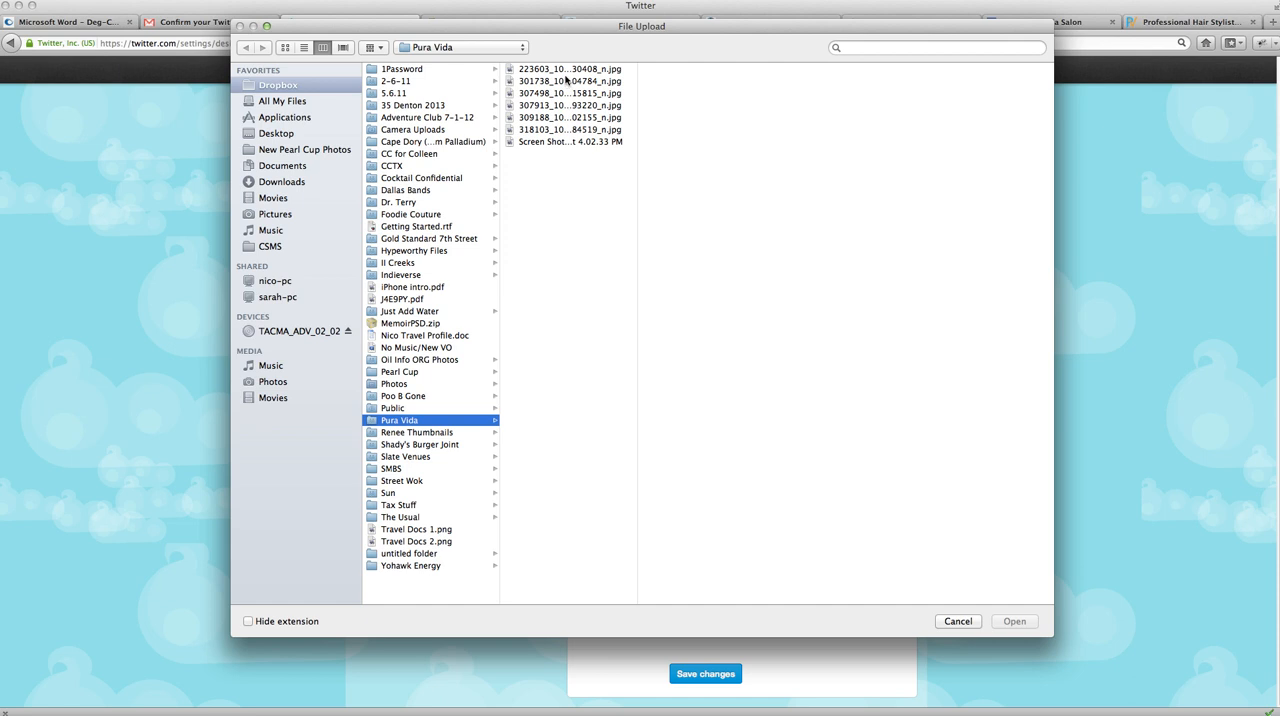
{"action": "left_click", "coordinate": [552, 80]}
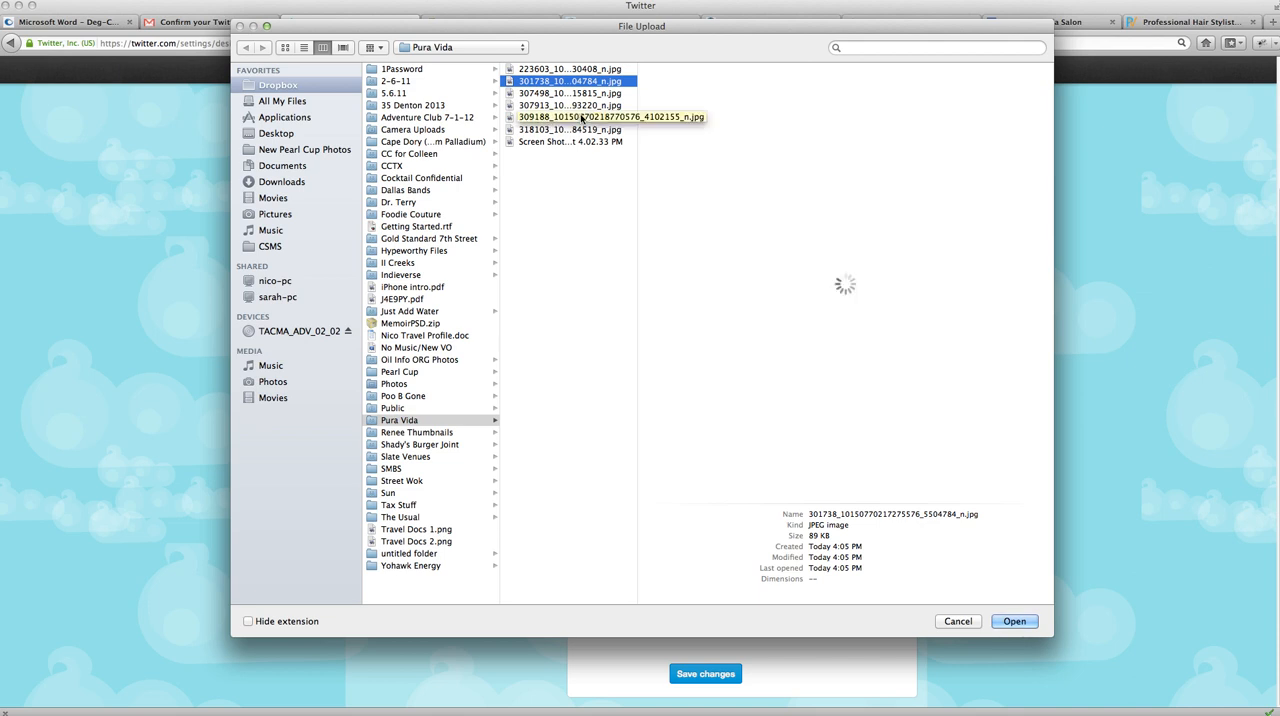
{"action": "key", "text": "Up"}
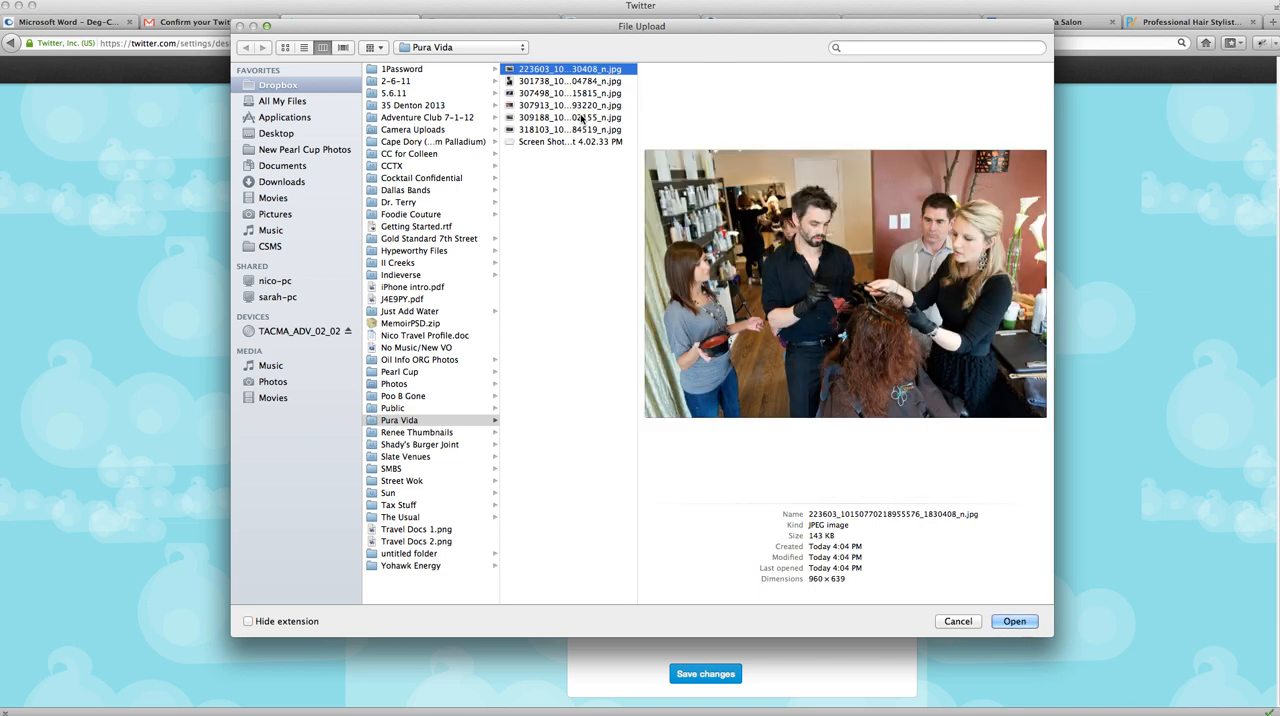
{"action": "key", "text": "Down"}
{"action": "key", "text": "Down"}
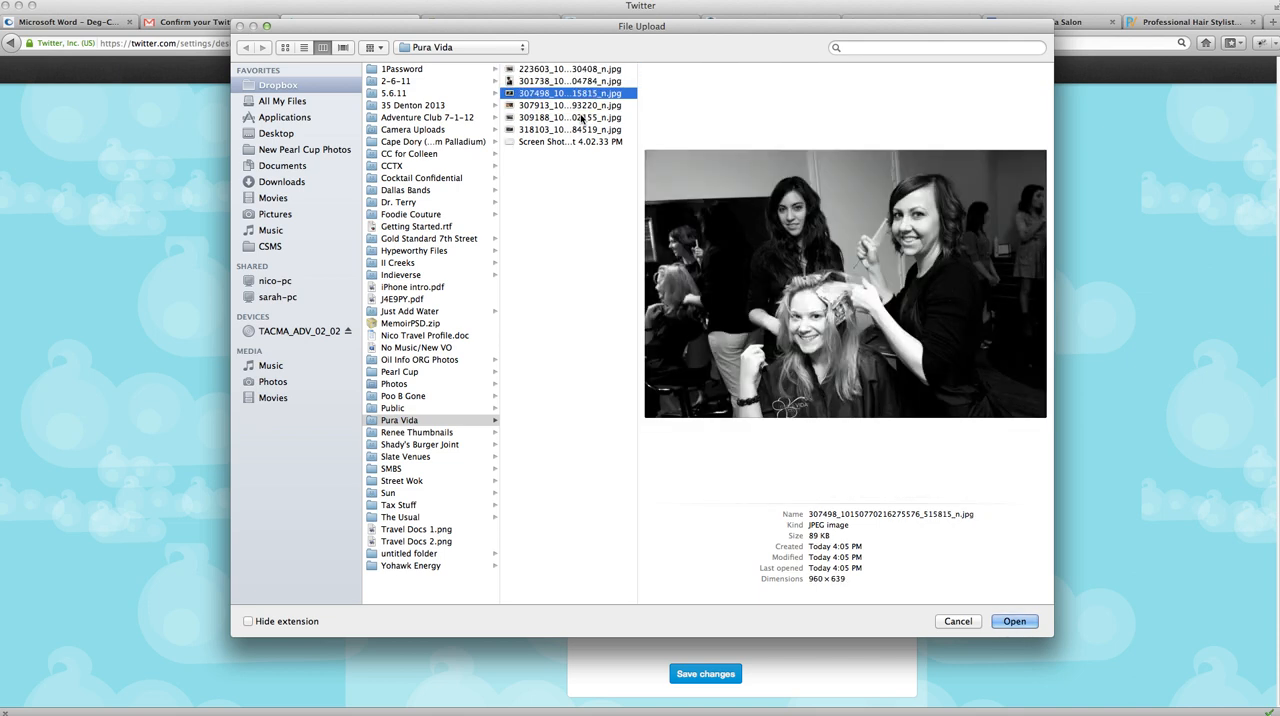
{"action": "key", "text": "Down"}
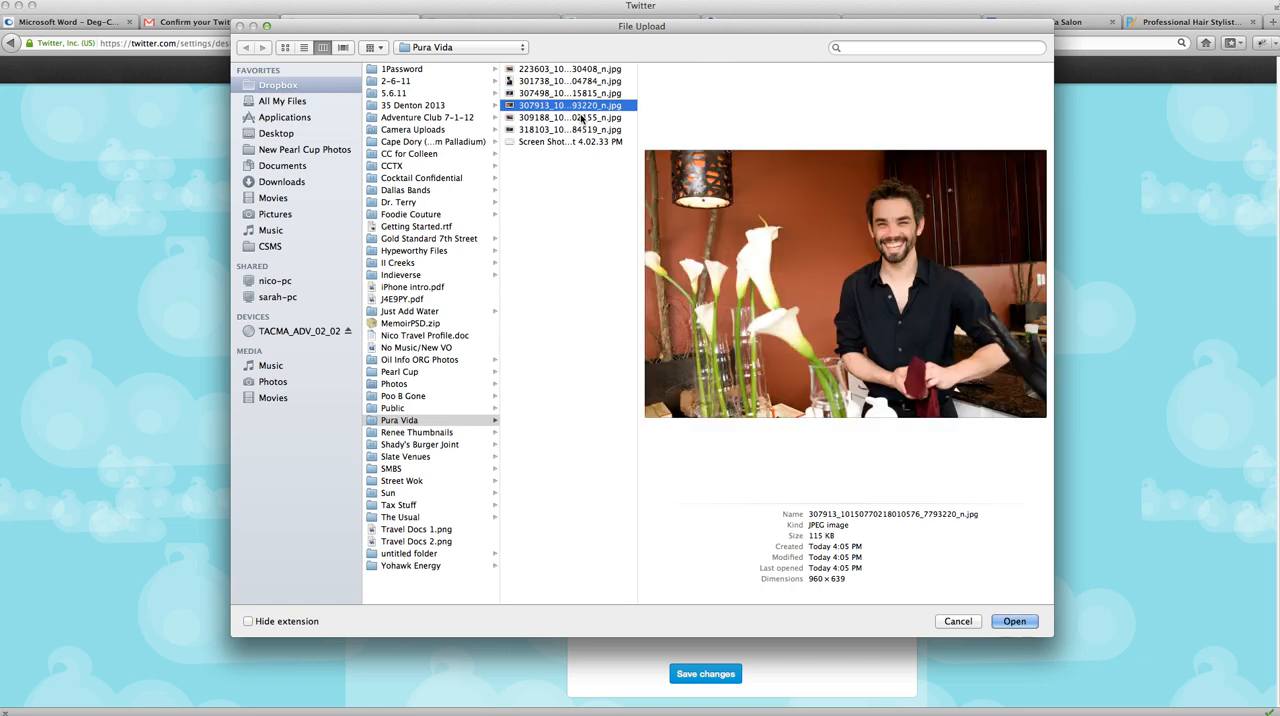
{"action": "key", "text": "Down"}
{"action": "key", "text": "Down"}
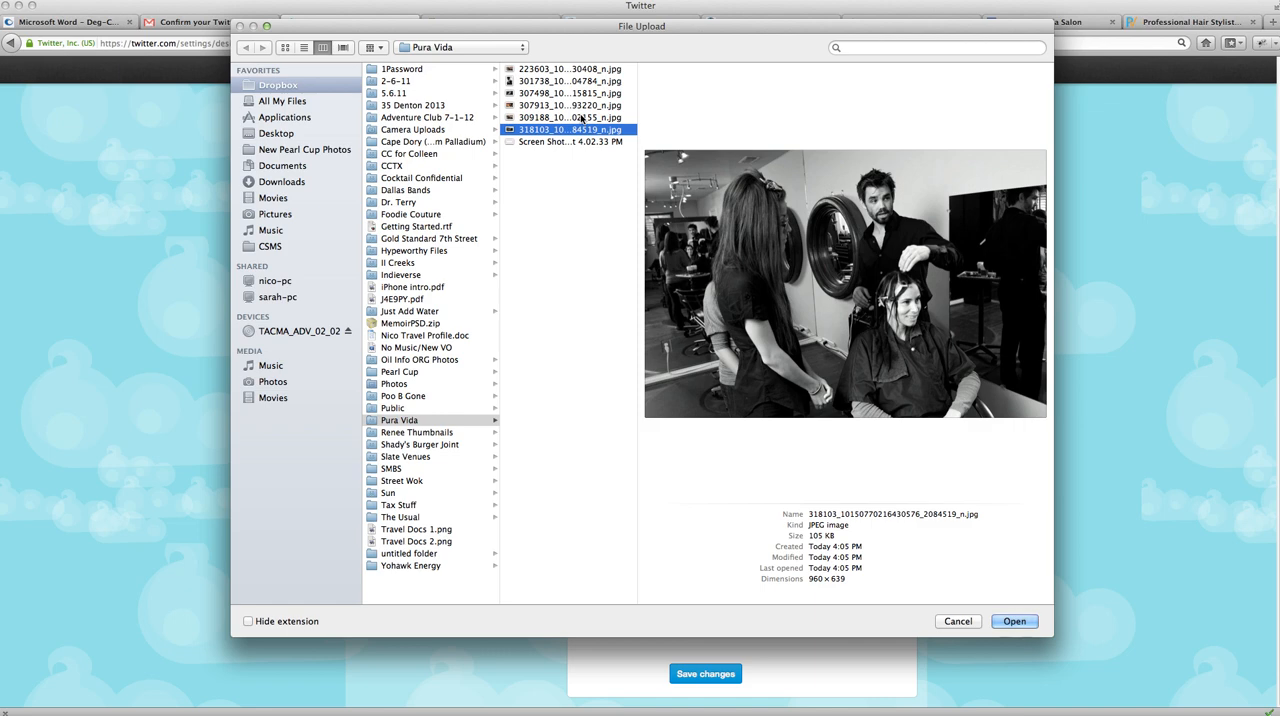
{"action": "left_click", "coordinate": [1027, 623]}
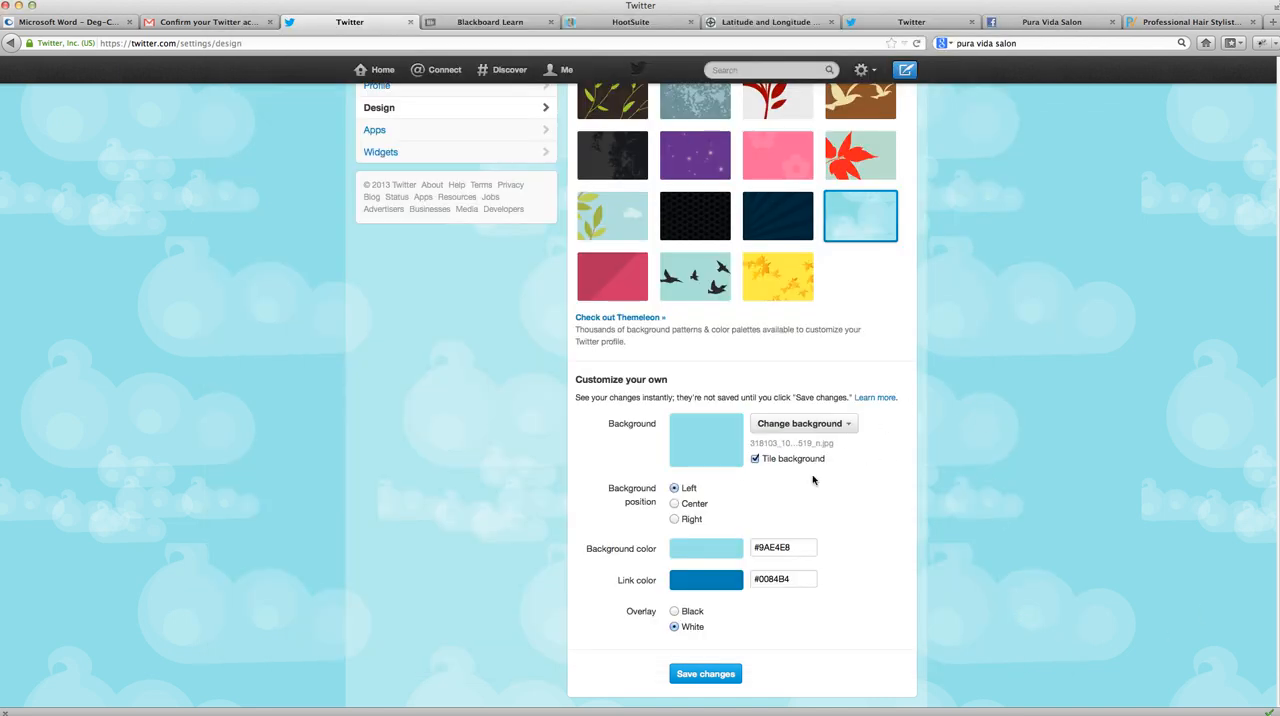
- Set the overlay to Black, save the design changes and return to the Twitter home timeline
{"action": "left_click", "coordinate": [674, 611]}
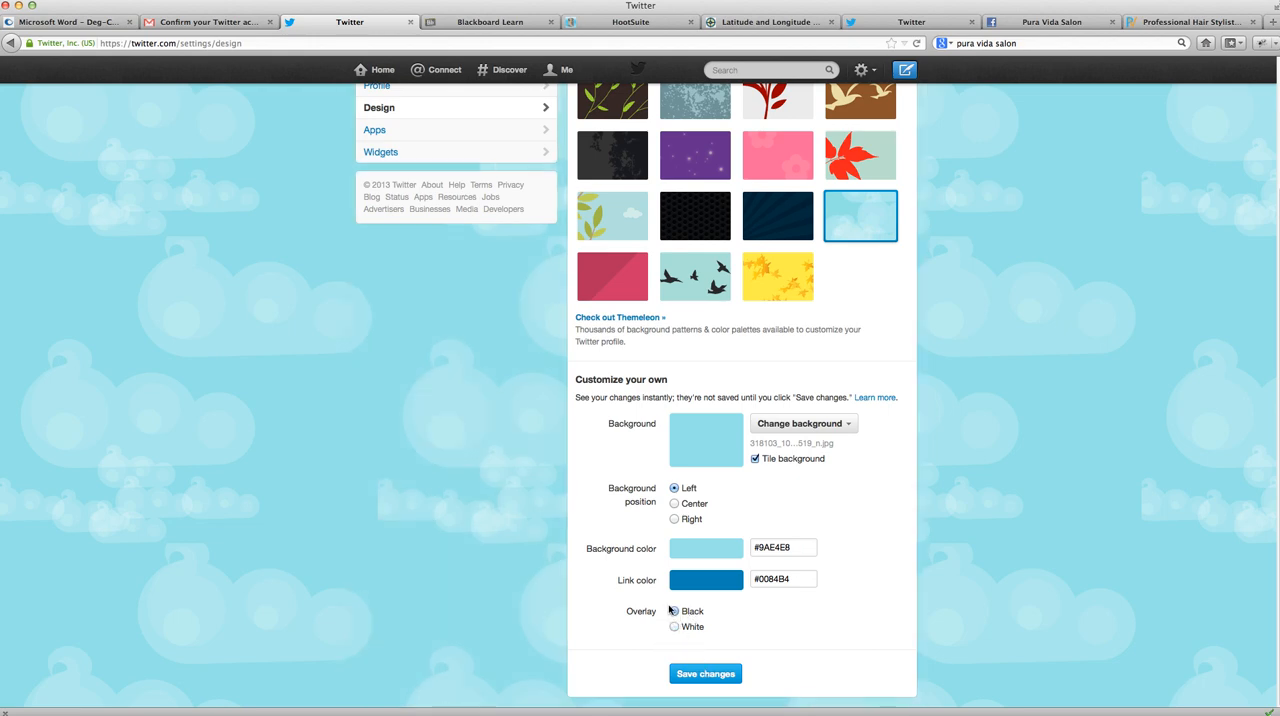
{"action": "left_click", "coordinate": [706, 680]}
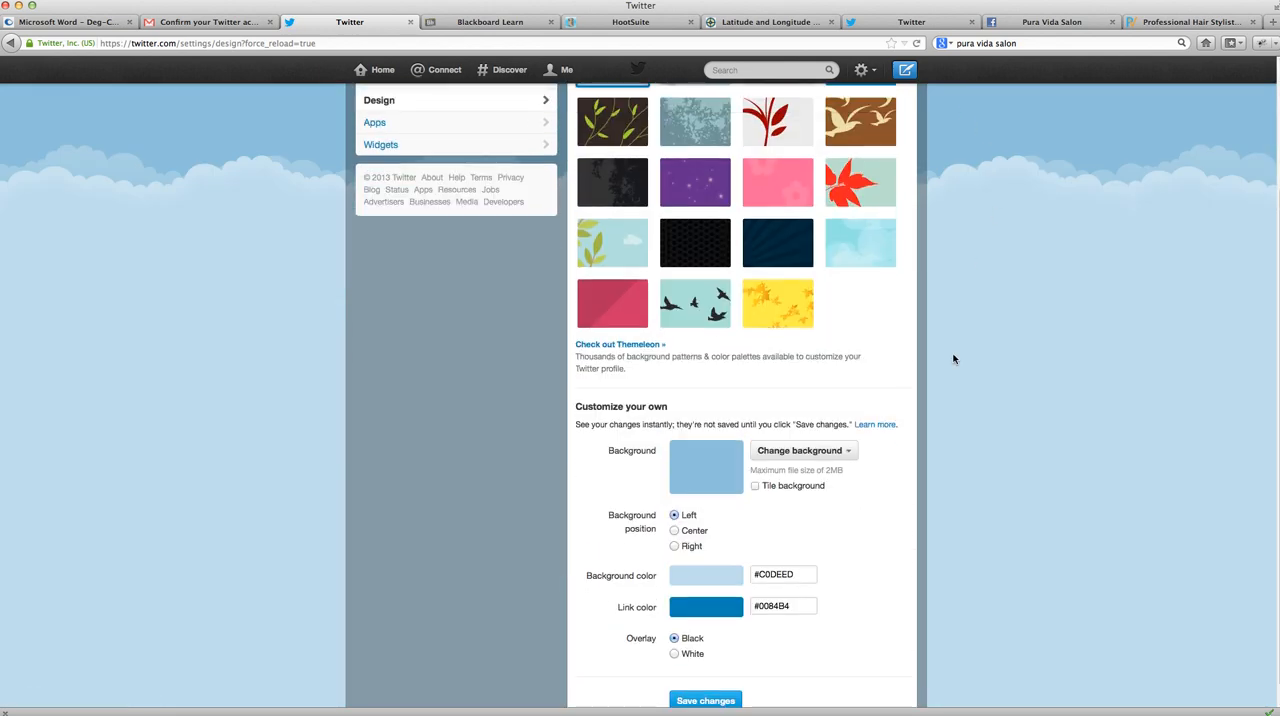
{"action": "left_click", "coordinate": [436, 72]}
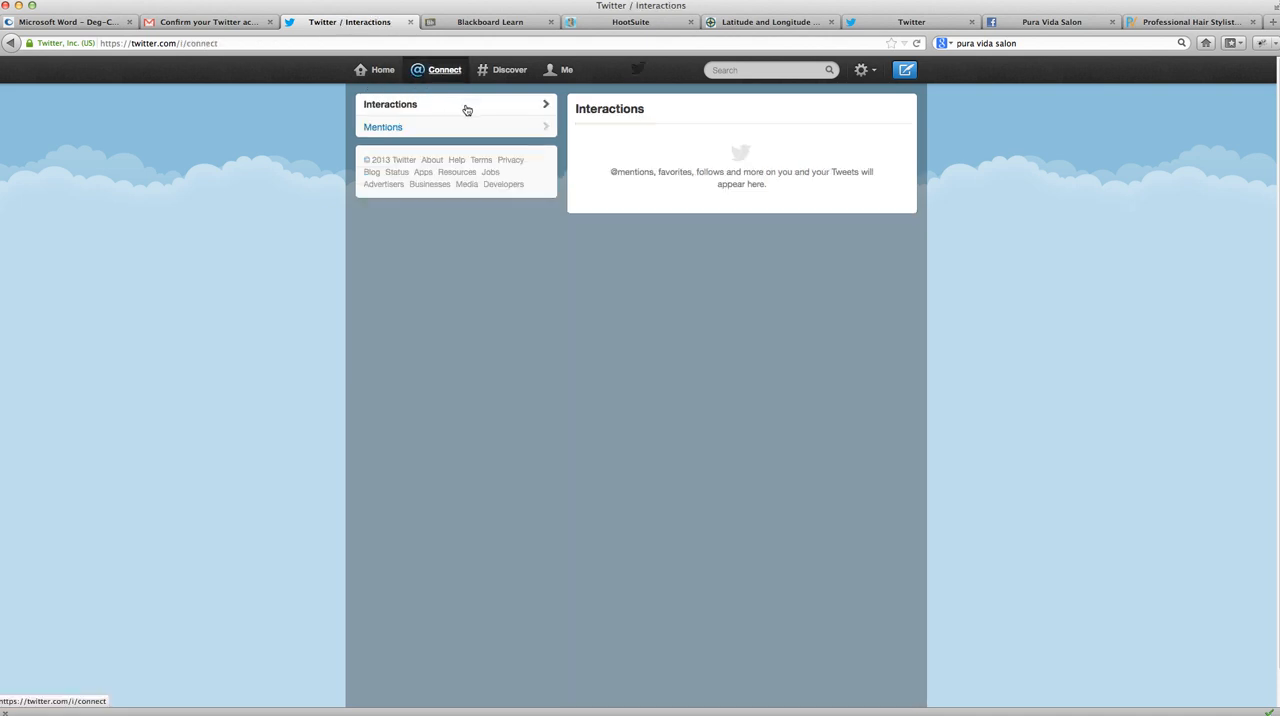
{"action": "left_click", "coordinate": [383, 70]}
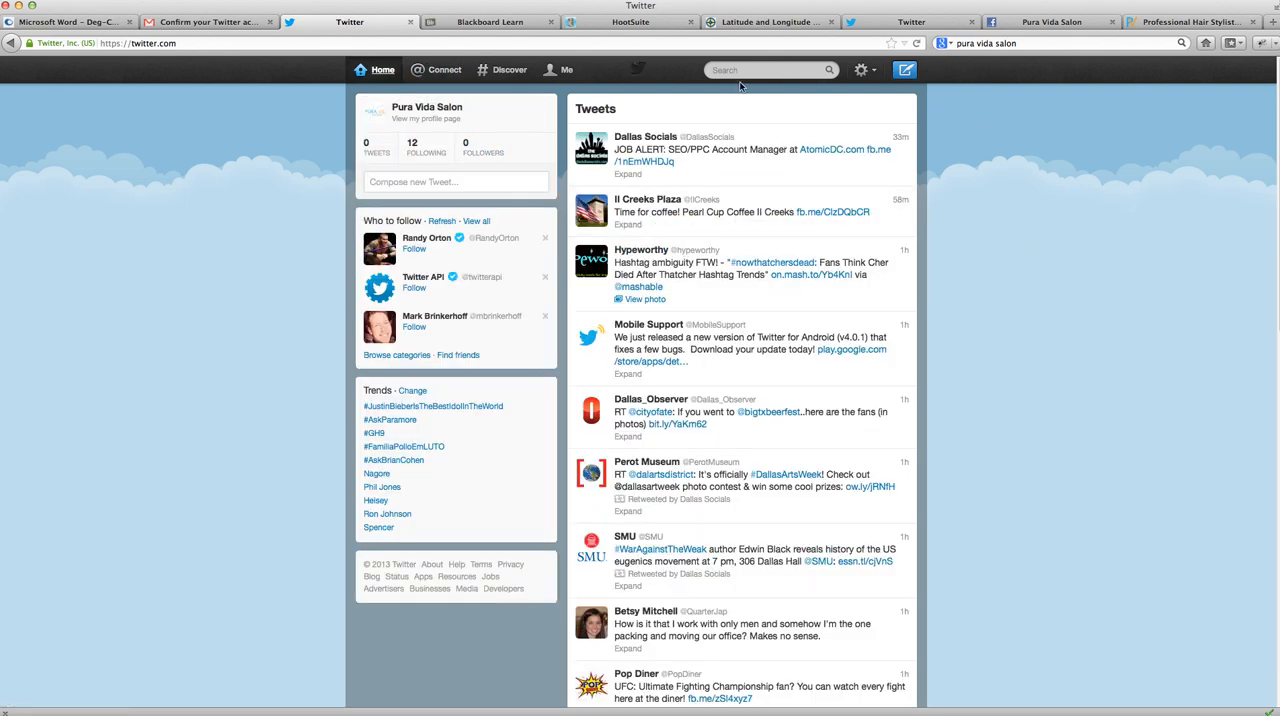
- Switch to HootSuite and add the salon's Twitter profile, entering the account password to authorize the app and letting the browser remember it
{"action": "left_click", "coordinate": [630, 22]}
{"action": "left_click", "coordinate": [549, 252]}
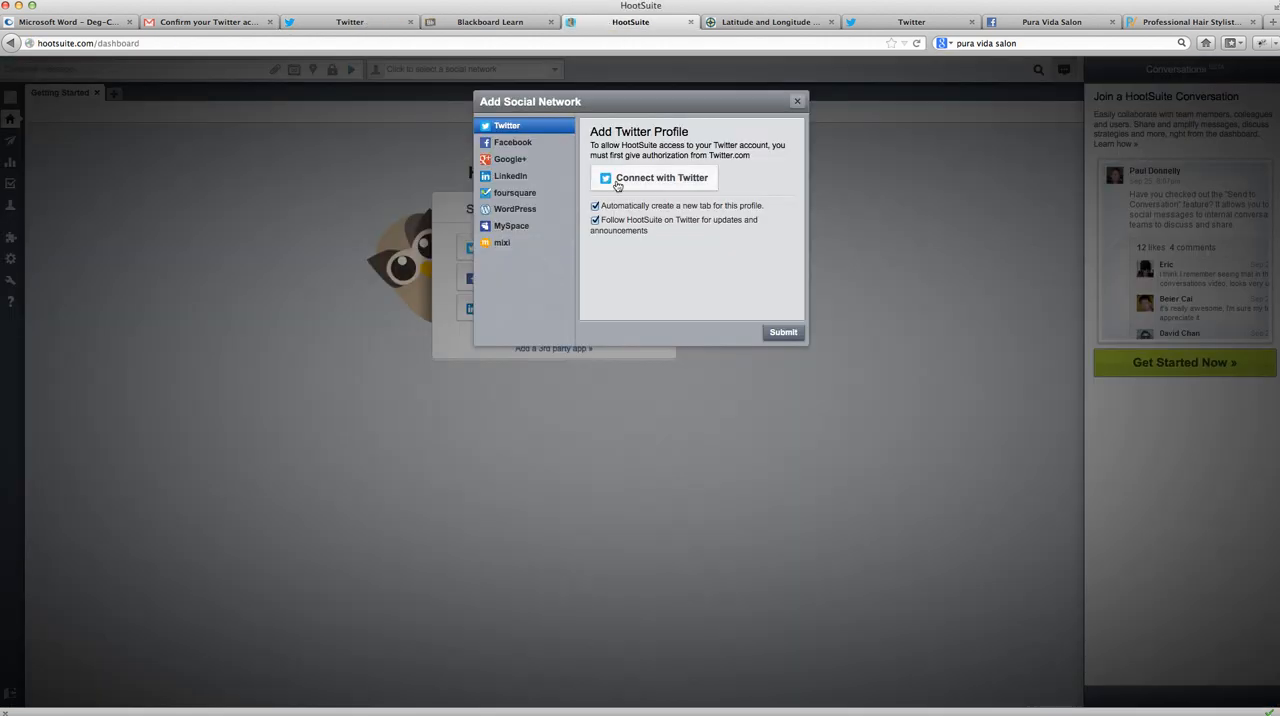
{"action": "left_click", "coordinate": [673, 181]}
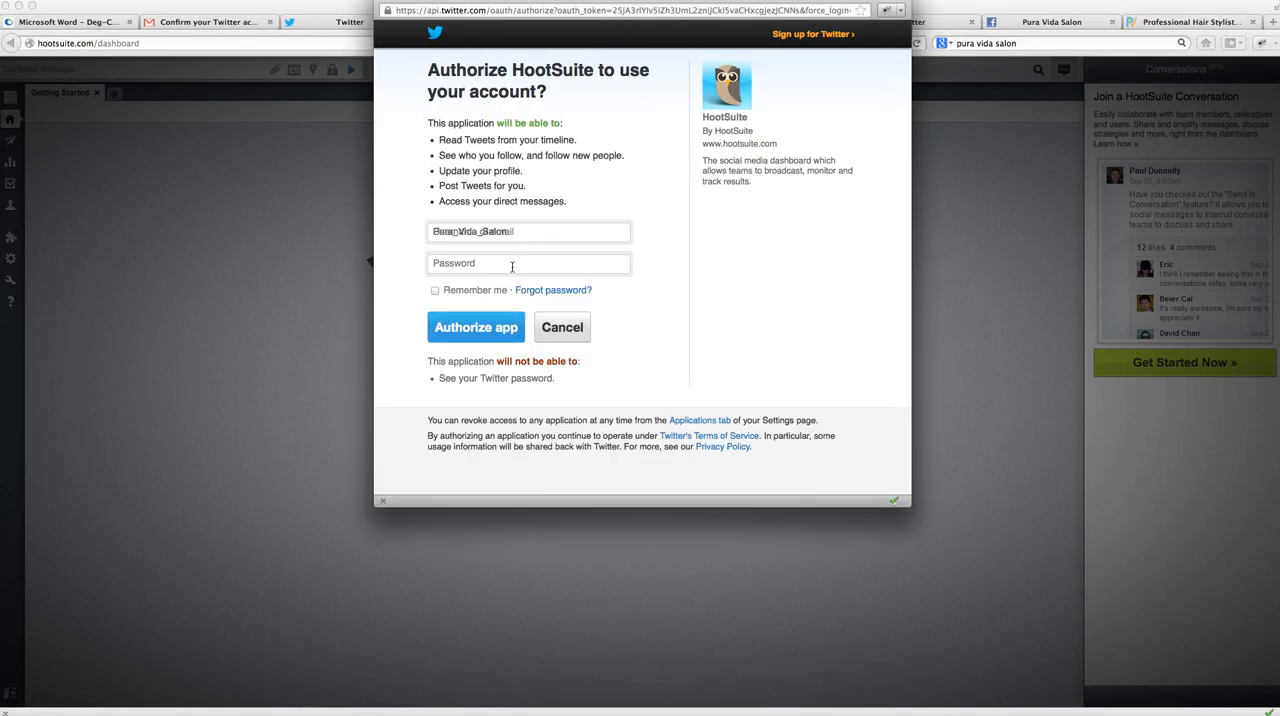
{"action": "left_click", "coordinate": [503, 265]}
{"action": "type", "text": "••"}
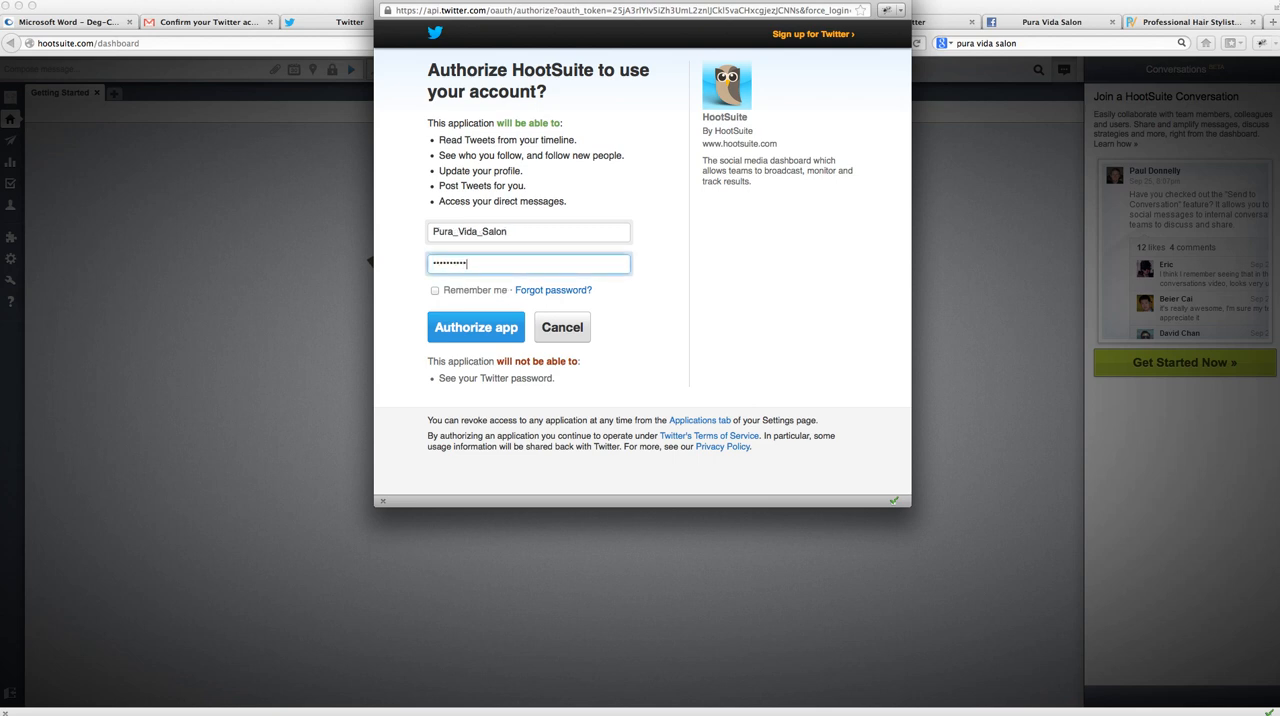
{"action": "left_click", "coordinate": [488, 333]}
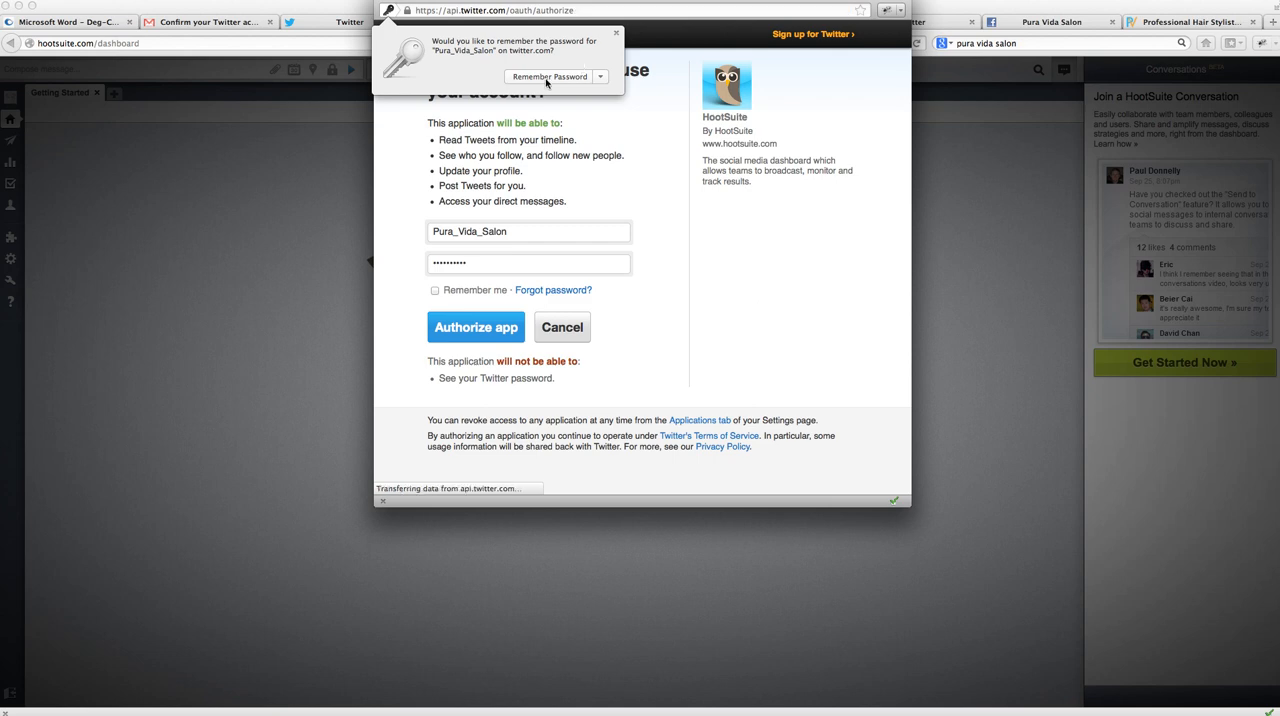
{"action": "left_click", "coordinate": [548, 77]}
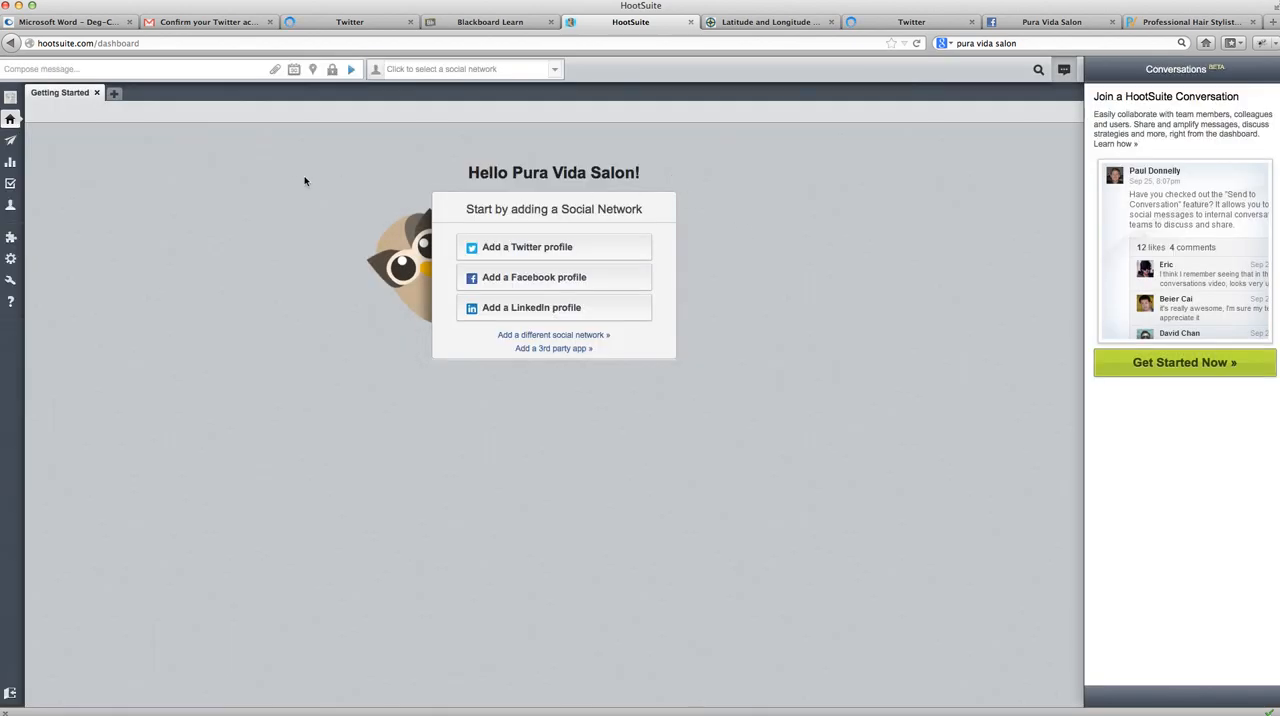
{"action": "left_click", "coordinate": [533, 254]}
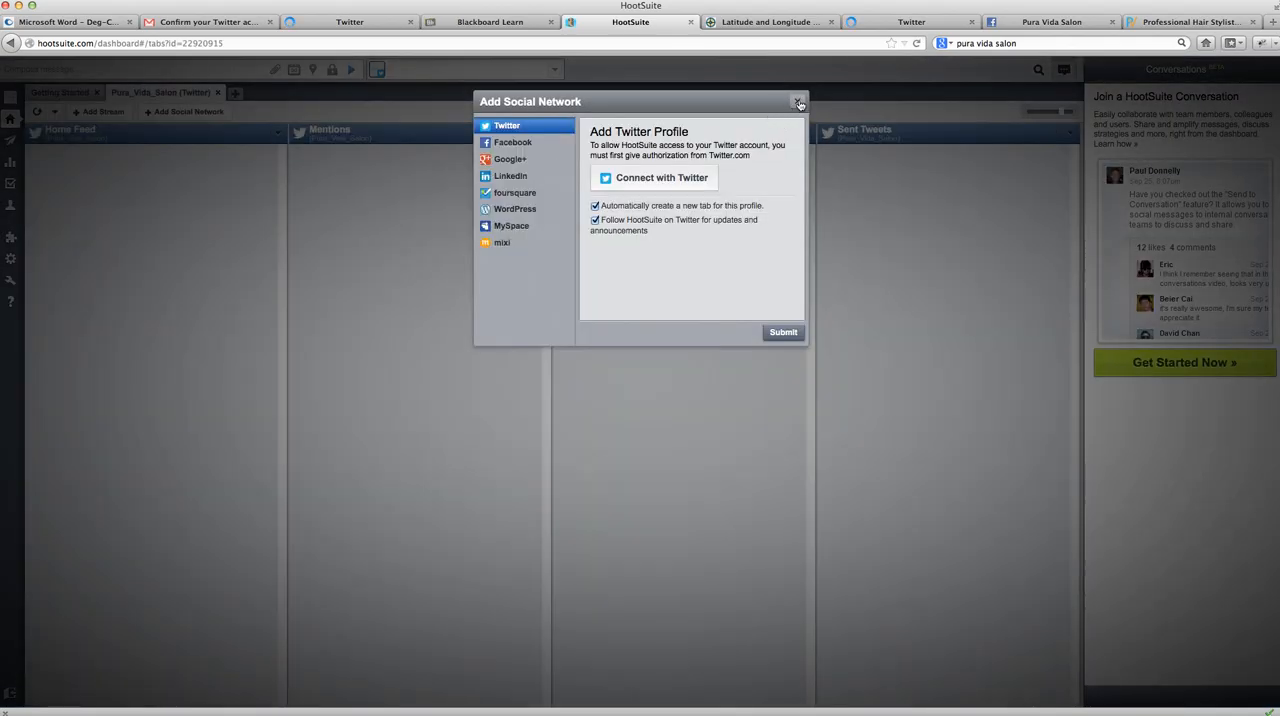
{"action": "left_click", "coordinate": [796, 104]}
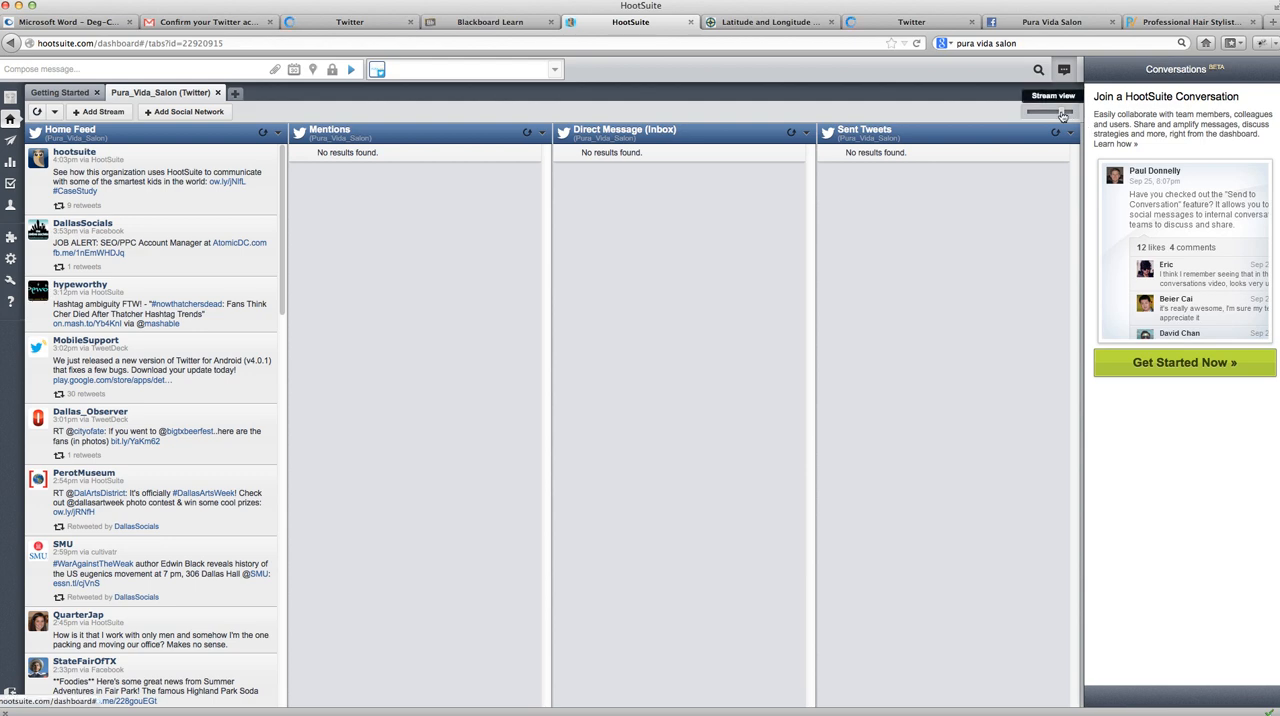
- Narrow the stream columns in the Pura_Vida_Salon tab and add a Scheduled Tweets stream for that profile
{"action": "left_click_drag", "start_coordinate": [1054, 114], "coordinate": [1071, 114]}
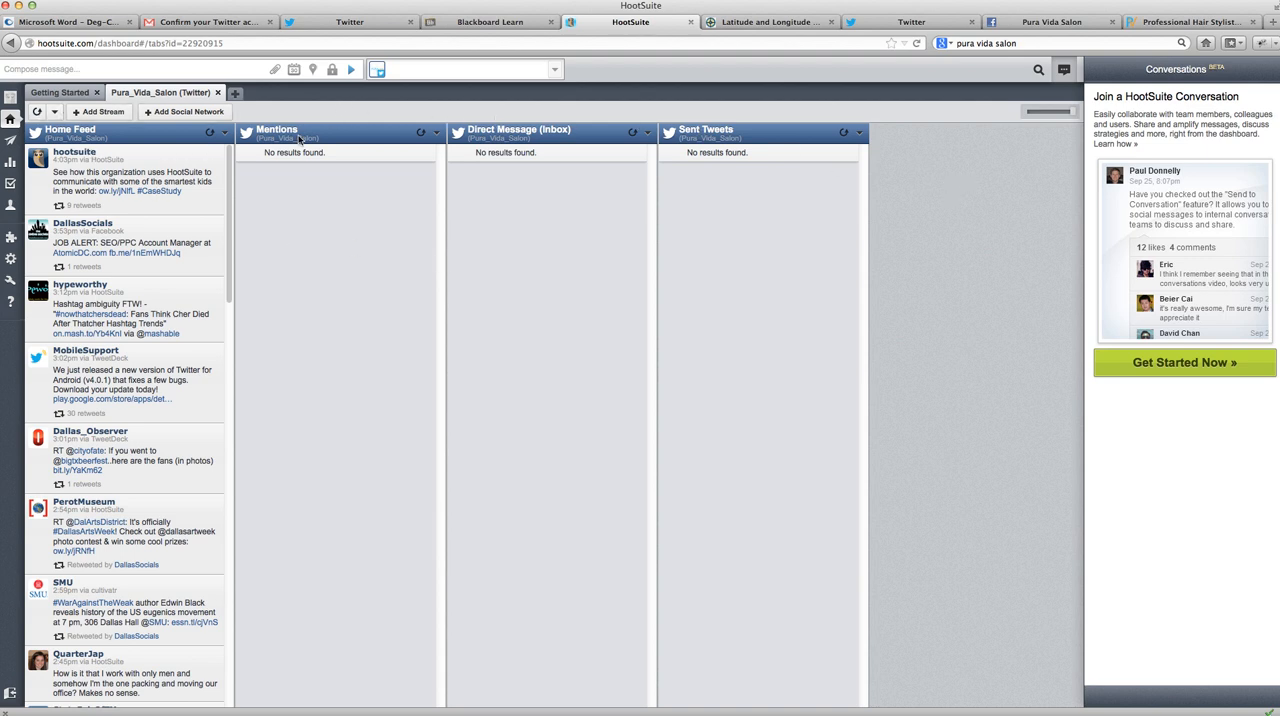
{"action": "left_click", "coordinate": [81, 116]}
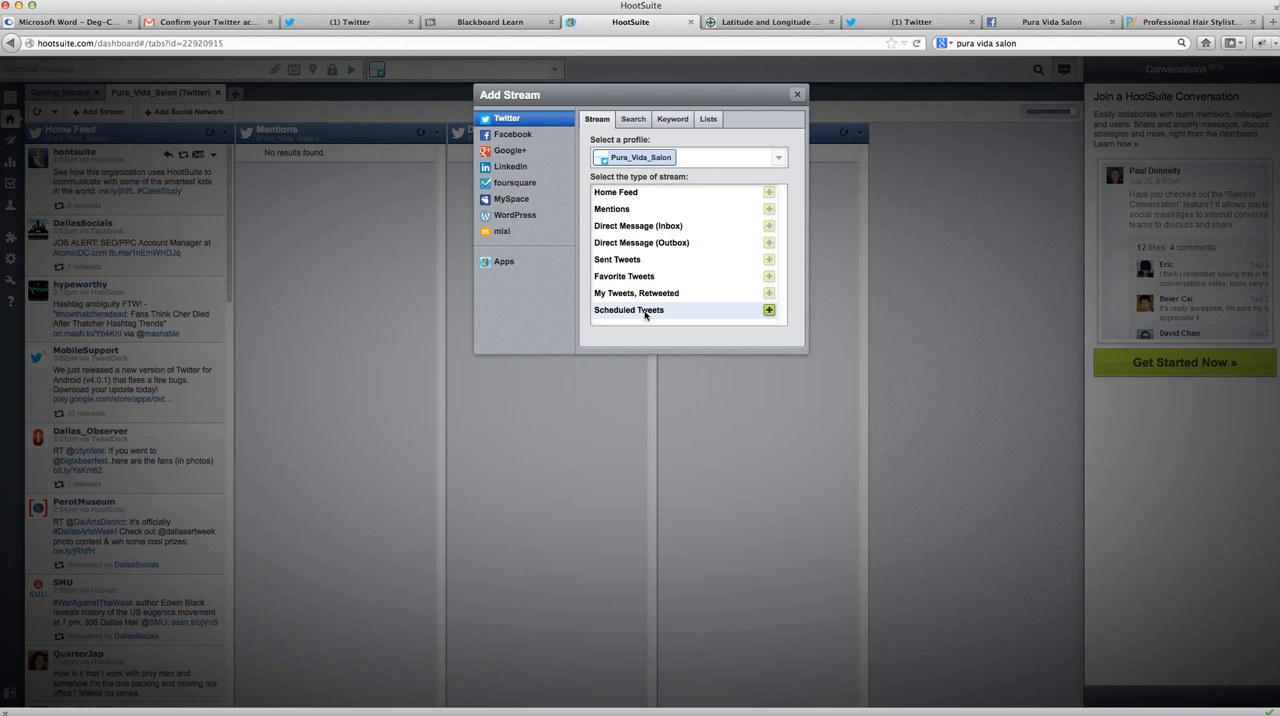
{"action": "left_click", "coordinate": [769, 310]}
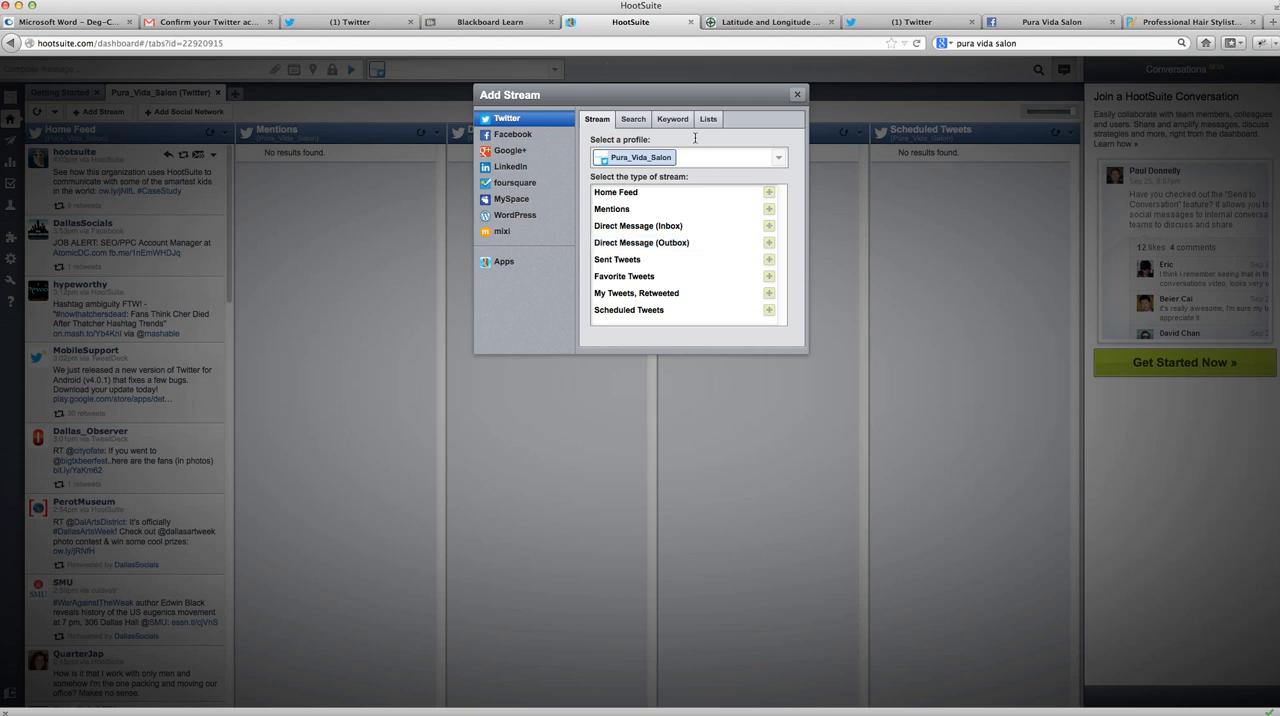
- Add a Twitter search stream for "pura vida salon"
{"action": "left_click", "coordinate": [633, 120]}
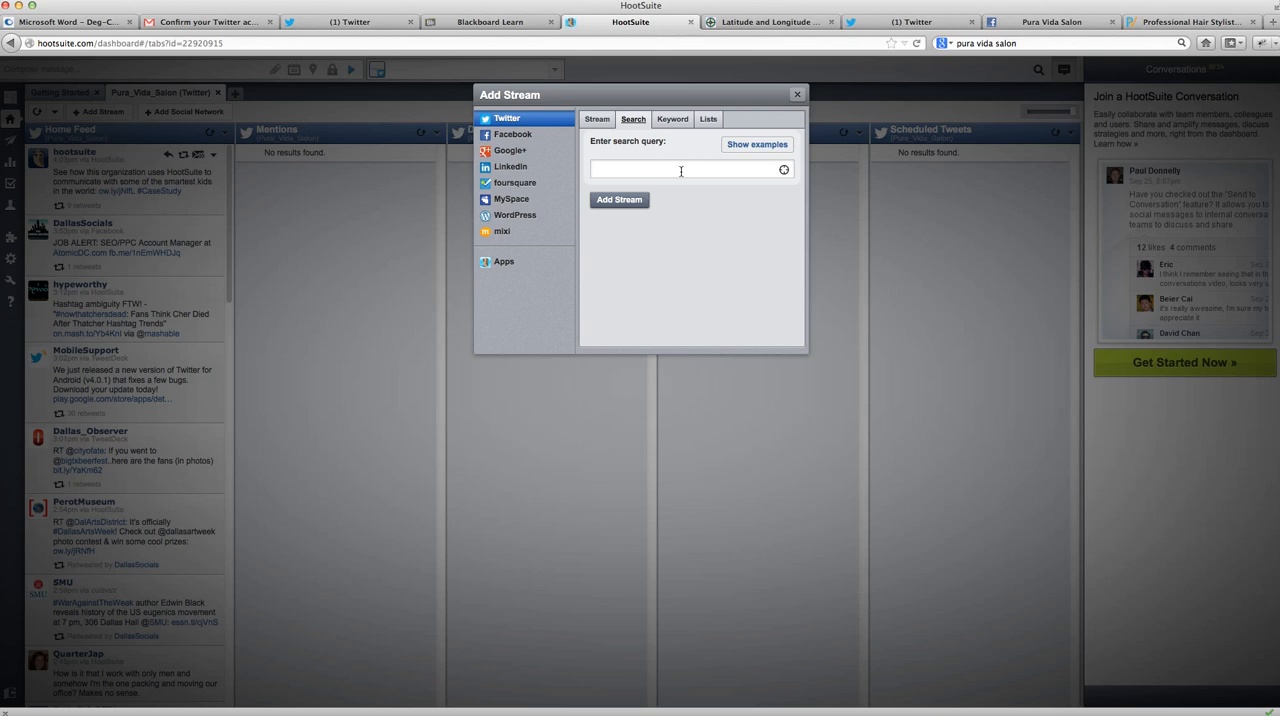
{"action": "left_click", "coordinate": [680, 170]}
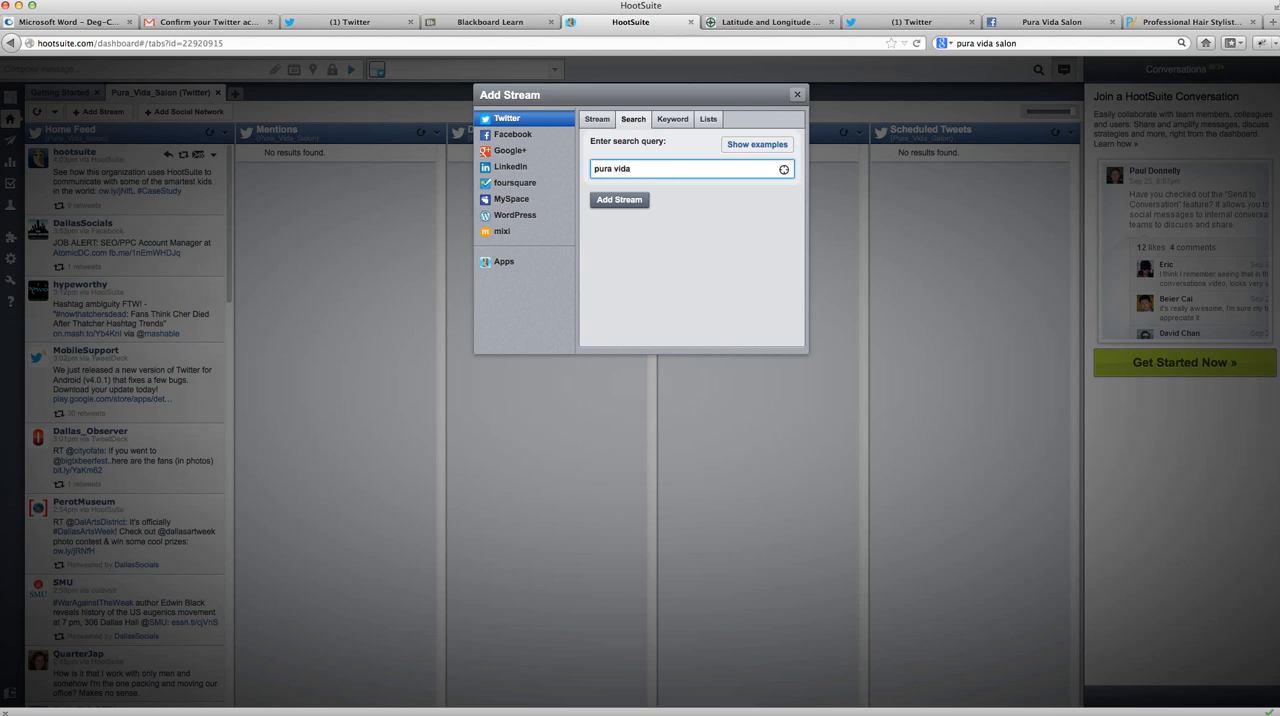
{"action": "type", "text": "pura vida salon"}
{"action": "left_click", "coordinate": [627, 200]}
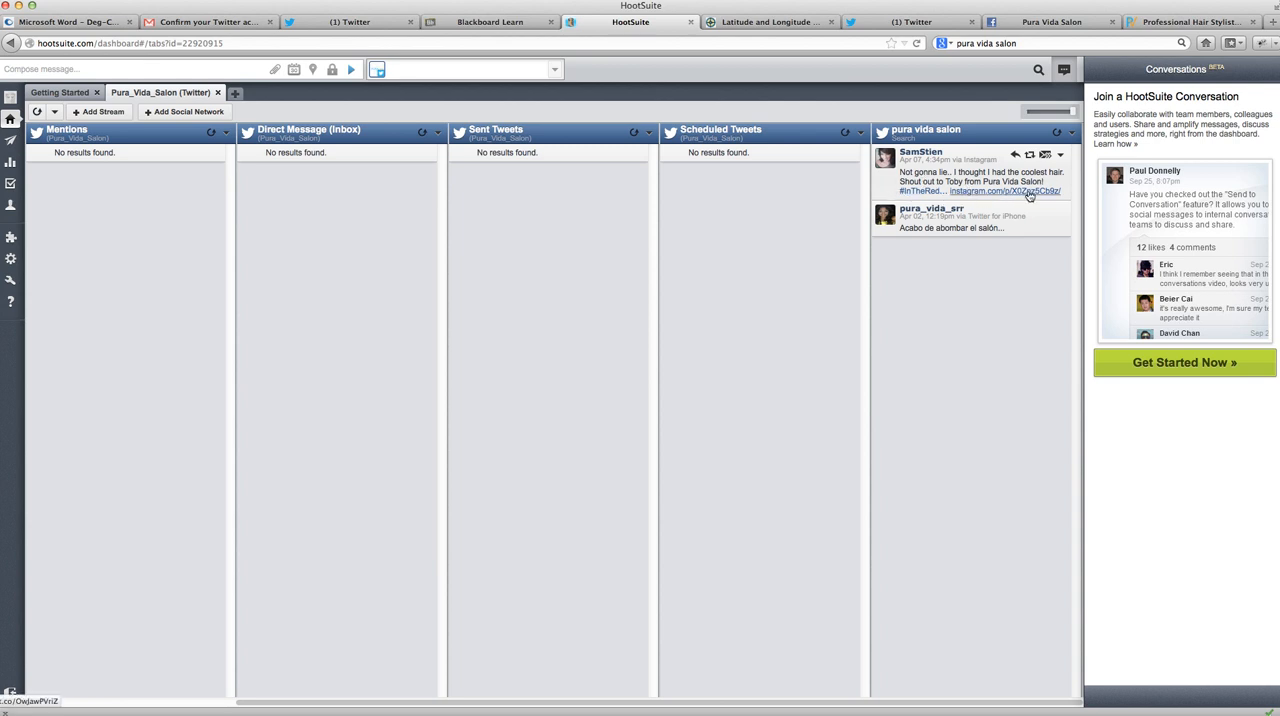
- Check the profile of the first search result's author and open that tweet as an editable retweet
{"action": "left_click", "coordinate": [927, 153]}
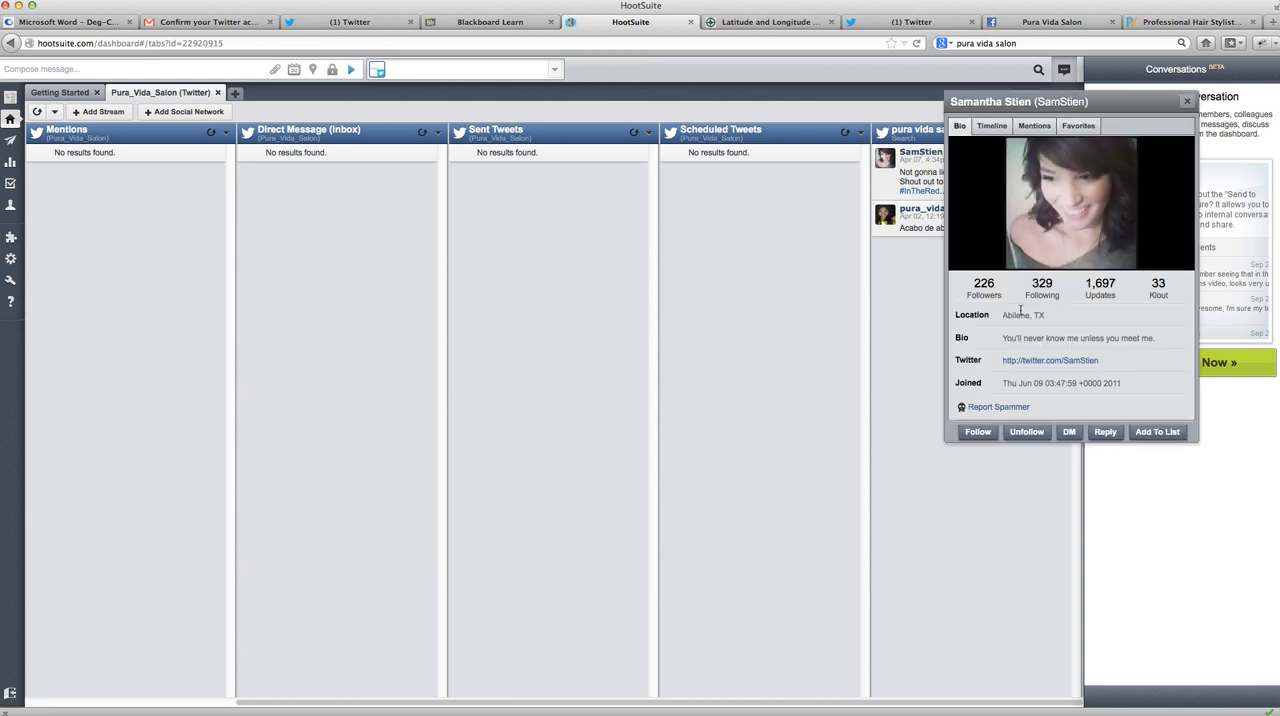
{"action": "left_click", "coordinate": [1187, 103]}
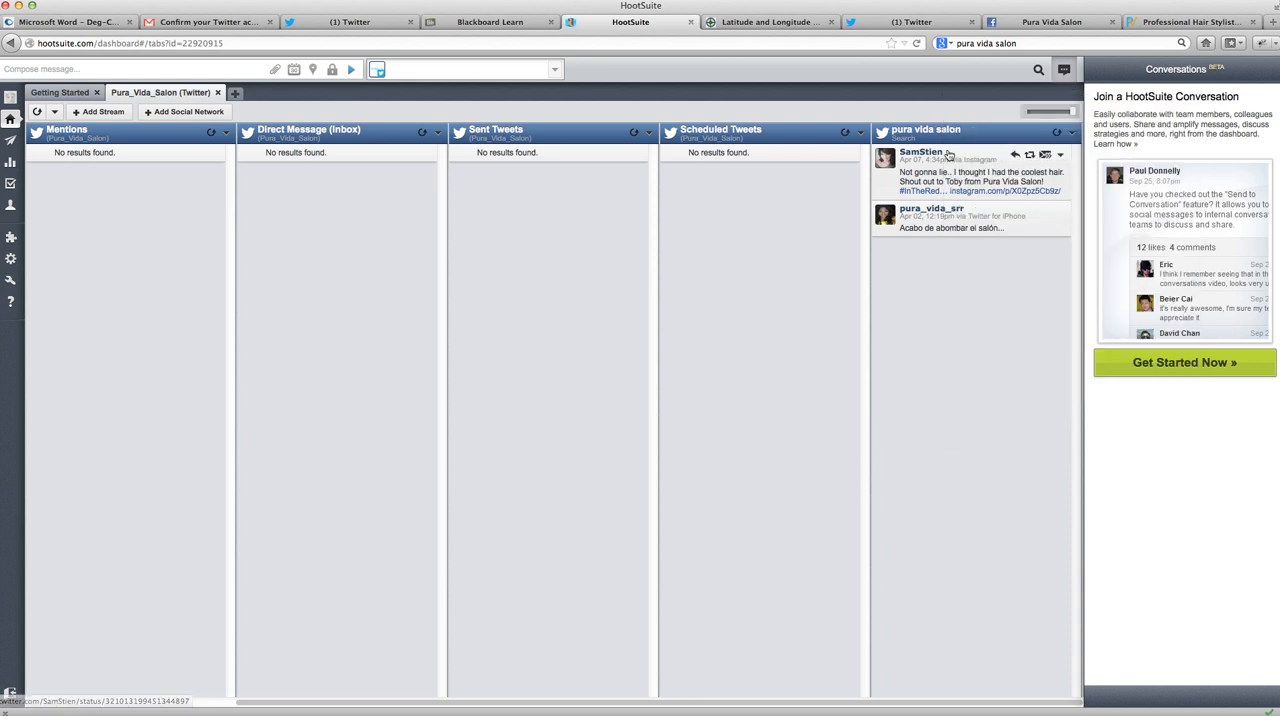
{"action": "left_click", "coordinate": [1033, 158]}
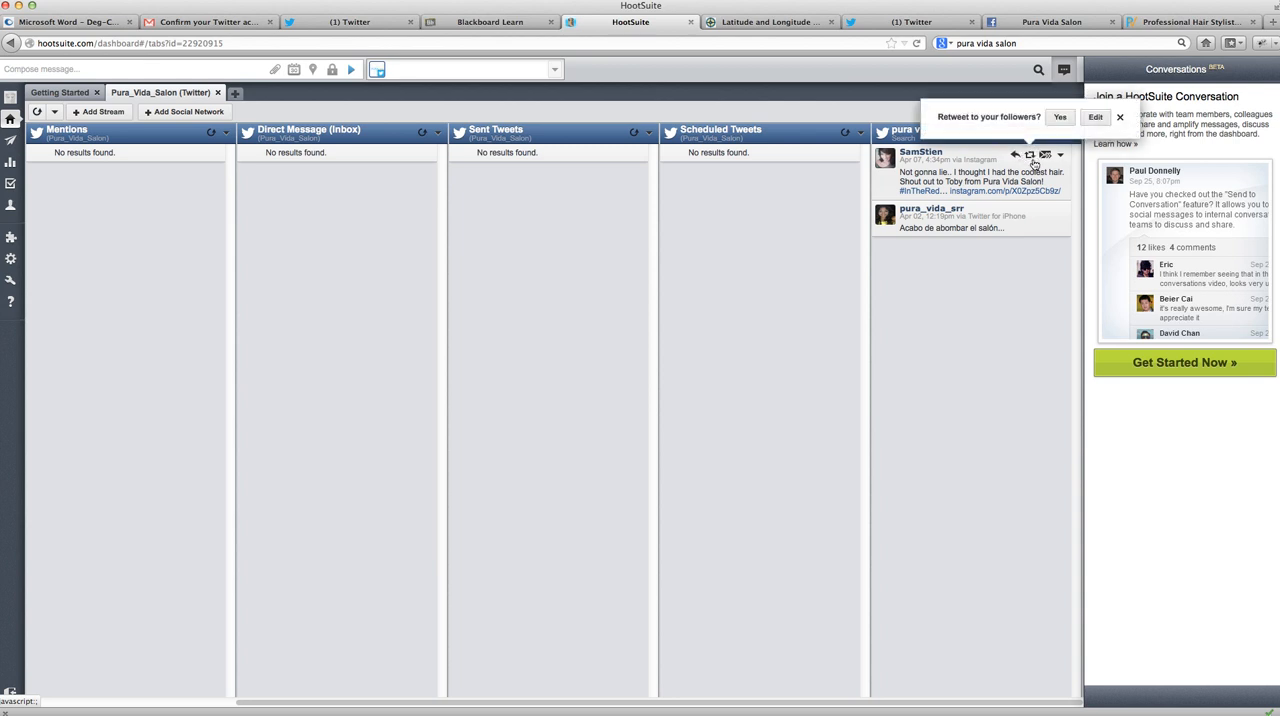
{"action": "left_click", "coordinate": [1095, 117]}
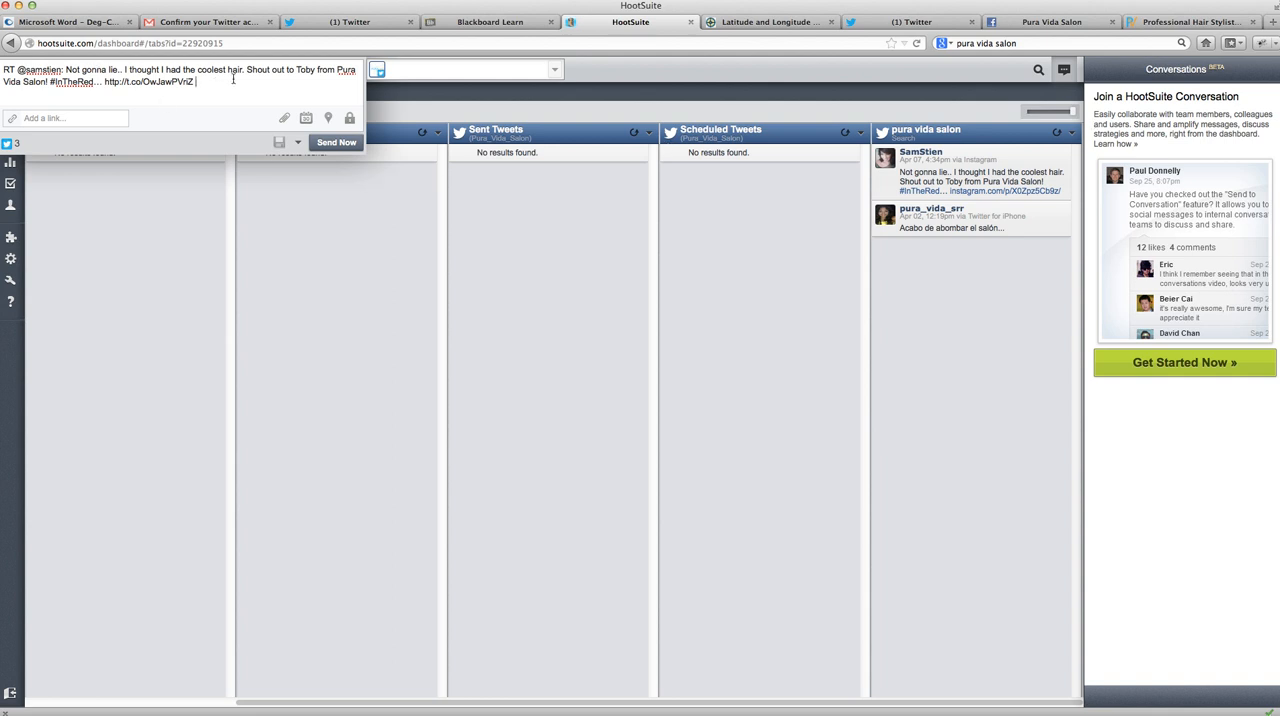
- Schedule the open retweet for 2013-04-08 at 6:50 PM and refresh the Scheduled Tweets stream
{"action": "left_click", "coordinate": [308, 119]}
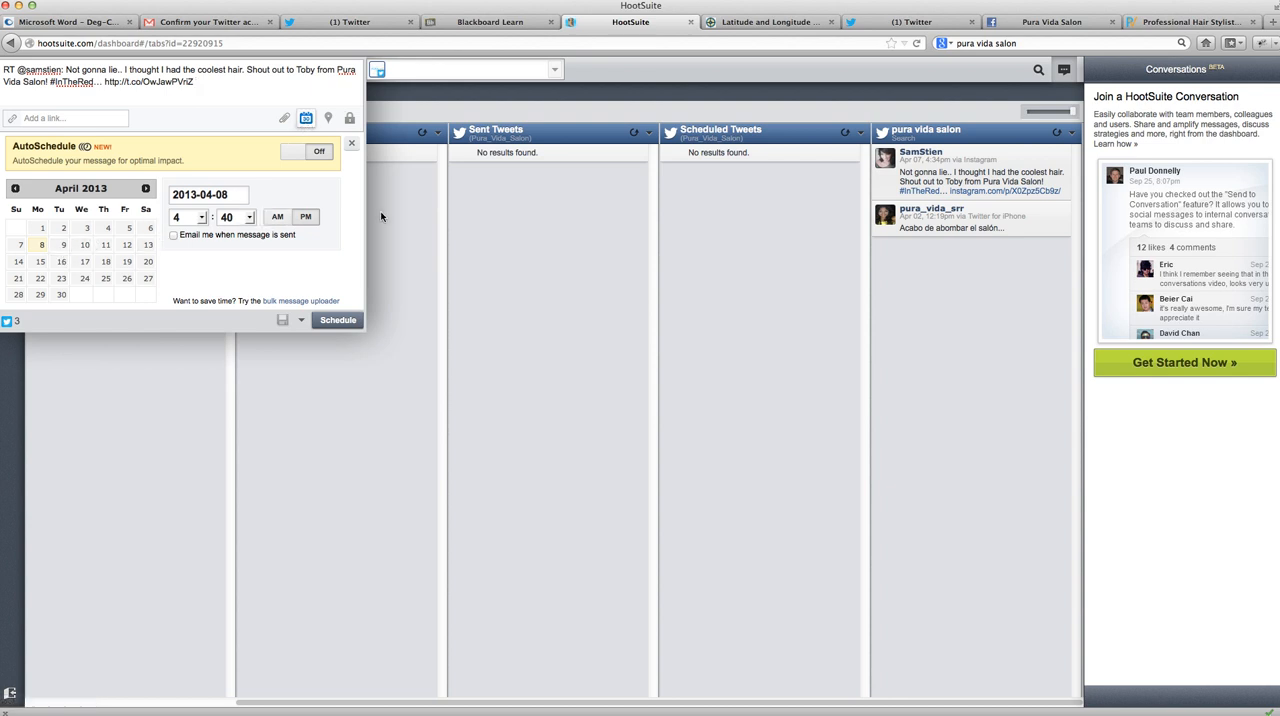
{"action": "left_click", "coordinate": [245, 222]}
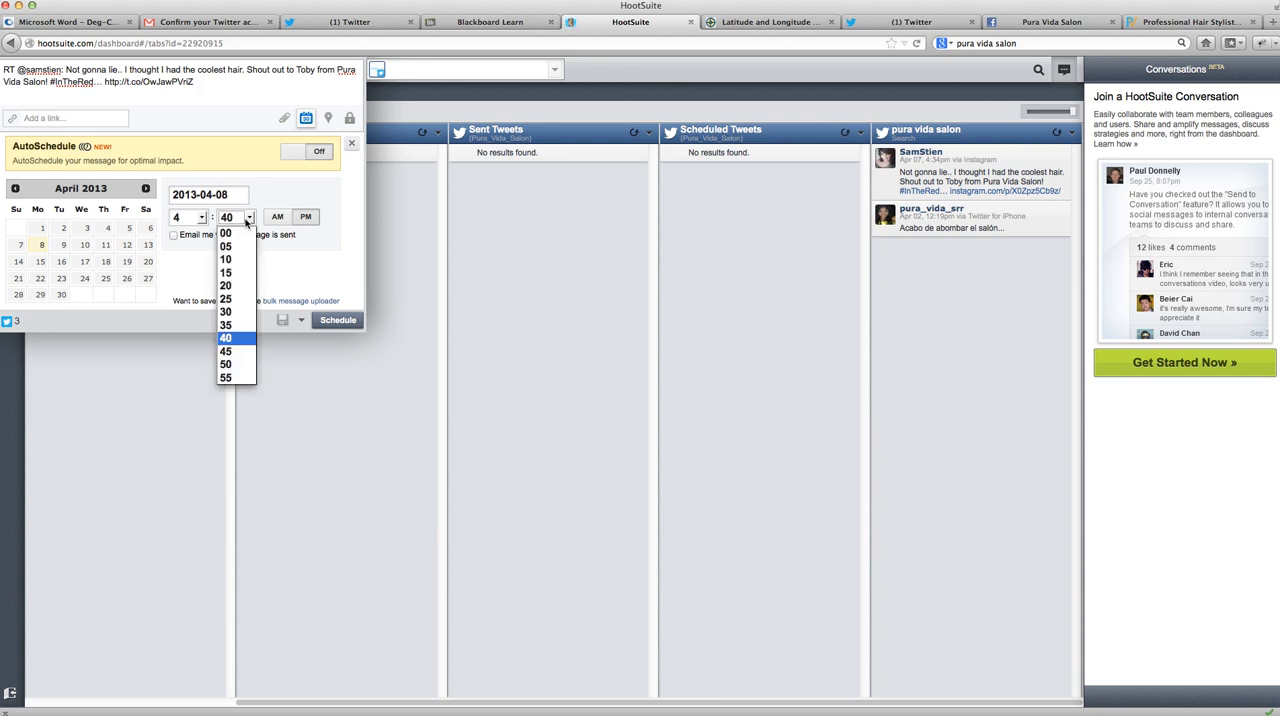
{"action": "left_click", "coordinate": [238, 364]}
{"action": "left_click", "coordinate": [195, 217]}
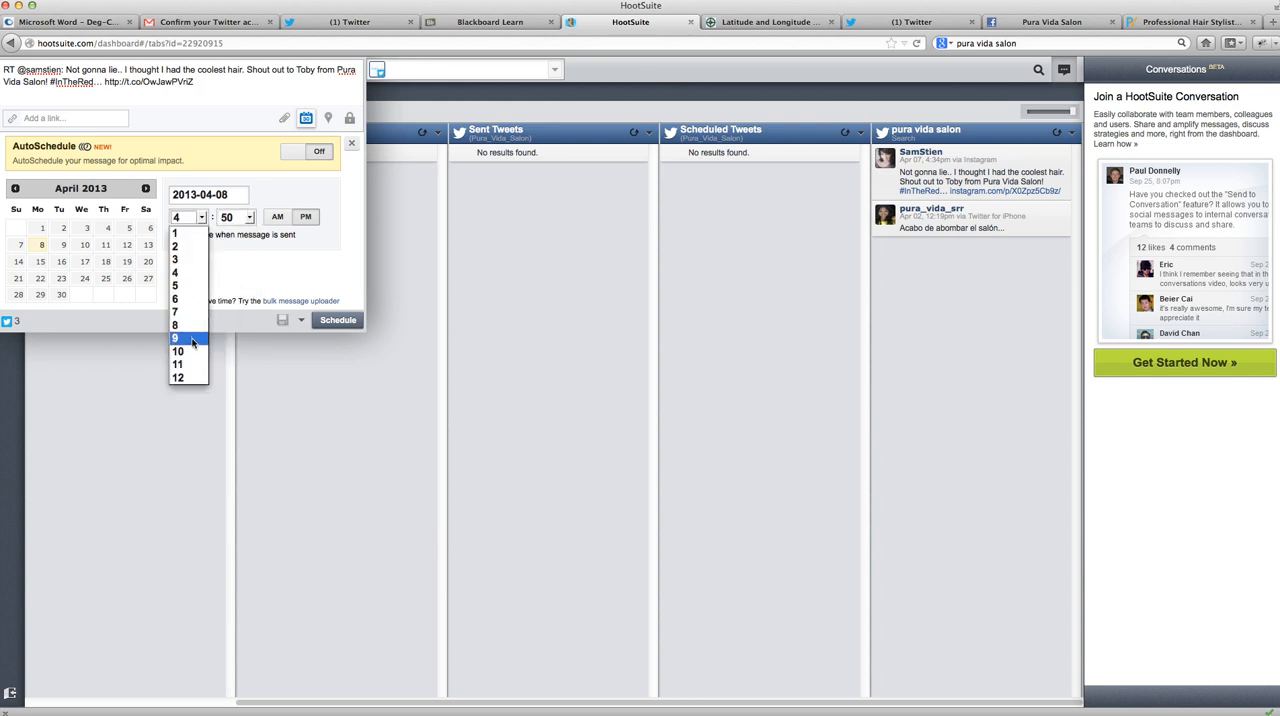
{"action": "left_click", "coordinate": [184, 300]}
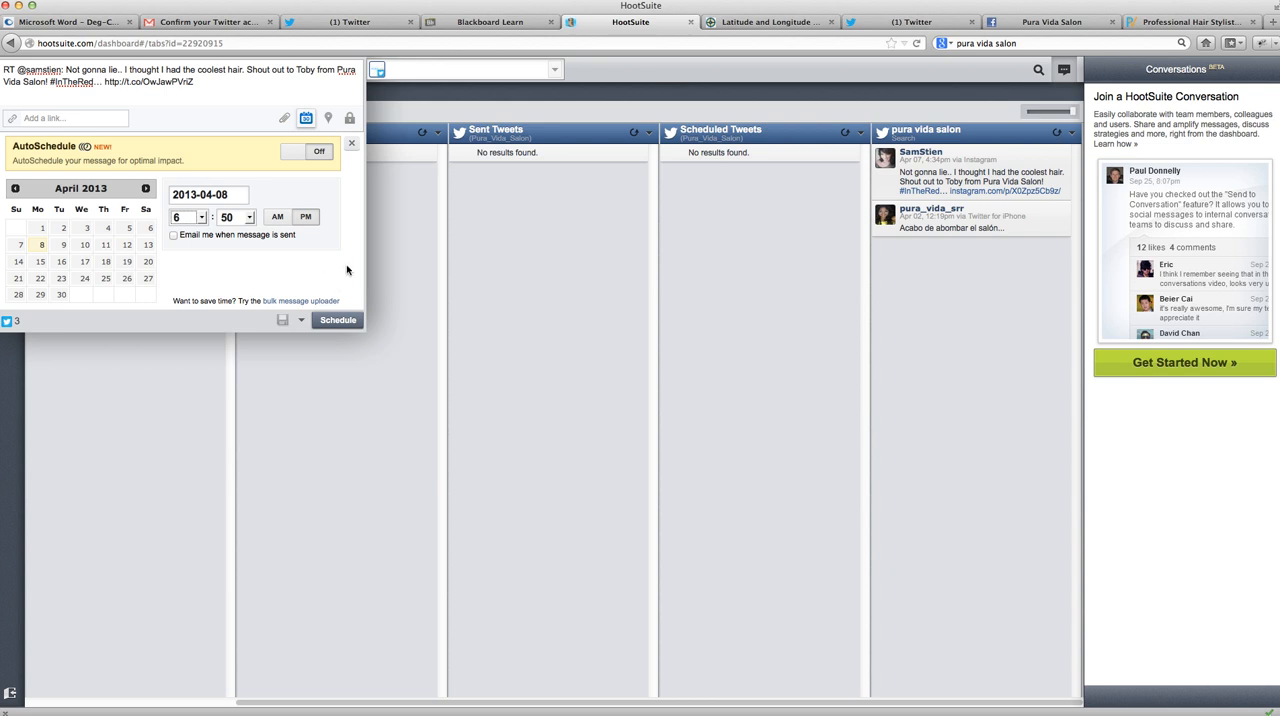
{"action": "left_click", "coordinate": [339, 321]}
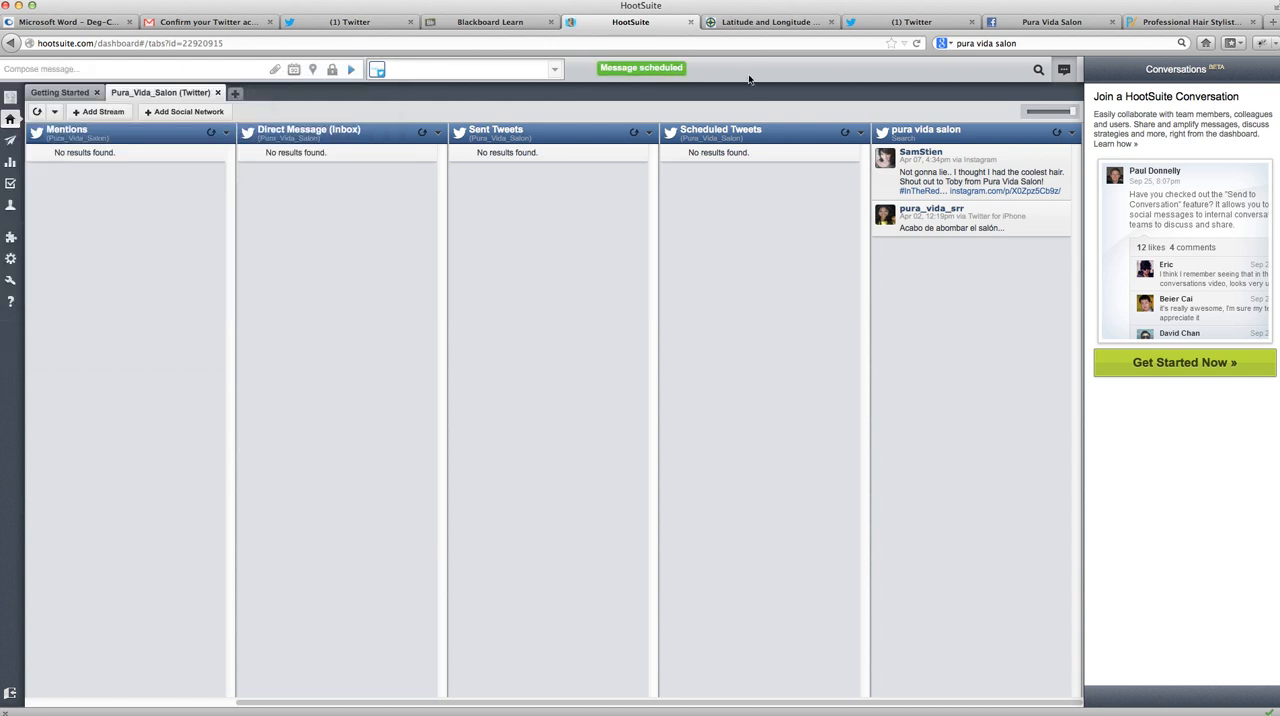
{"action": "left_click", "coordinate": [847, 133]}
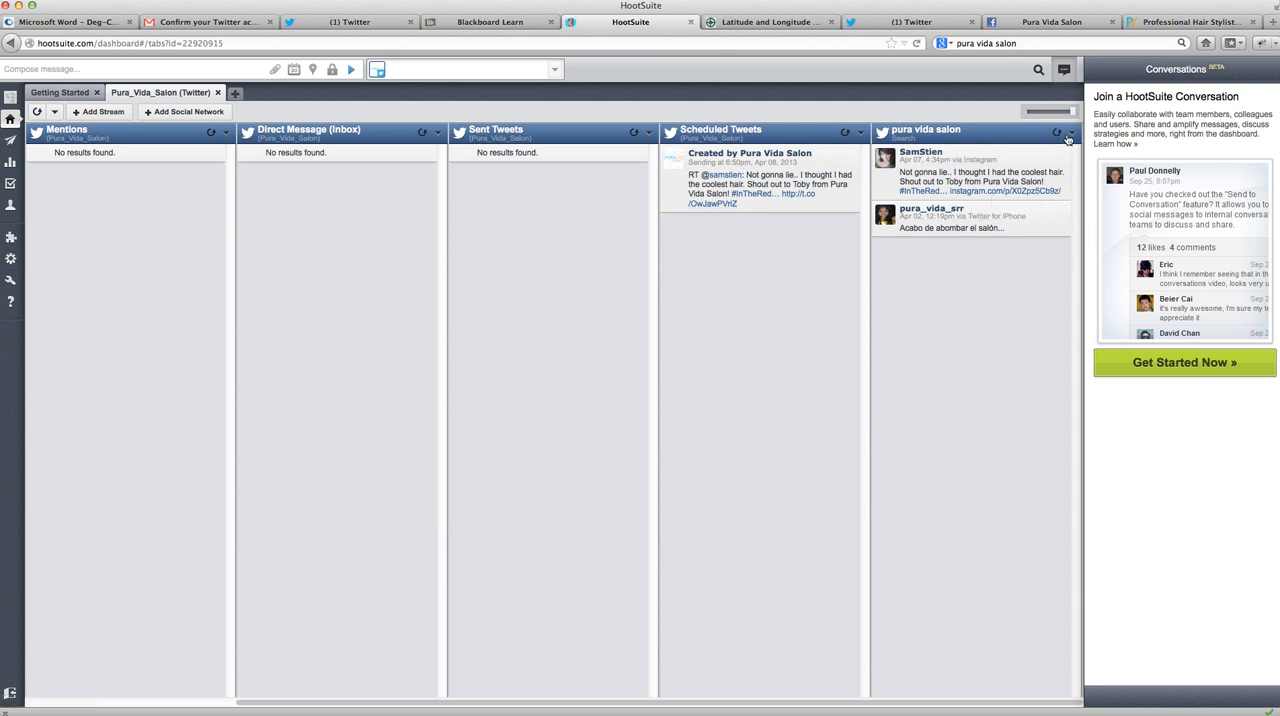
- Start a new Twitter search stream and append the current location to its query, allowing the site to access the location
{"action": "left_click", "coordinate": [97, 112]}
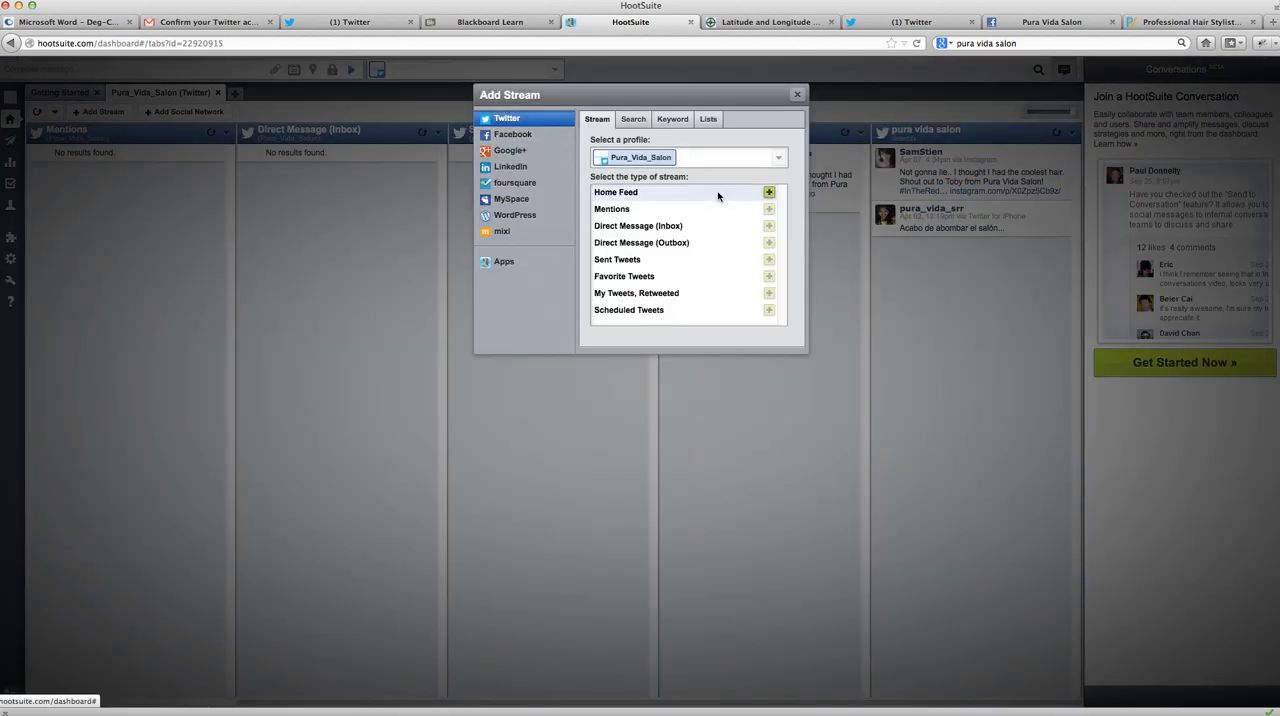
{"action": "left_click", "coordinate": [633, 119]}
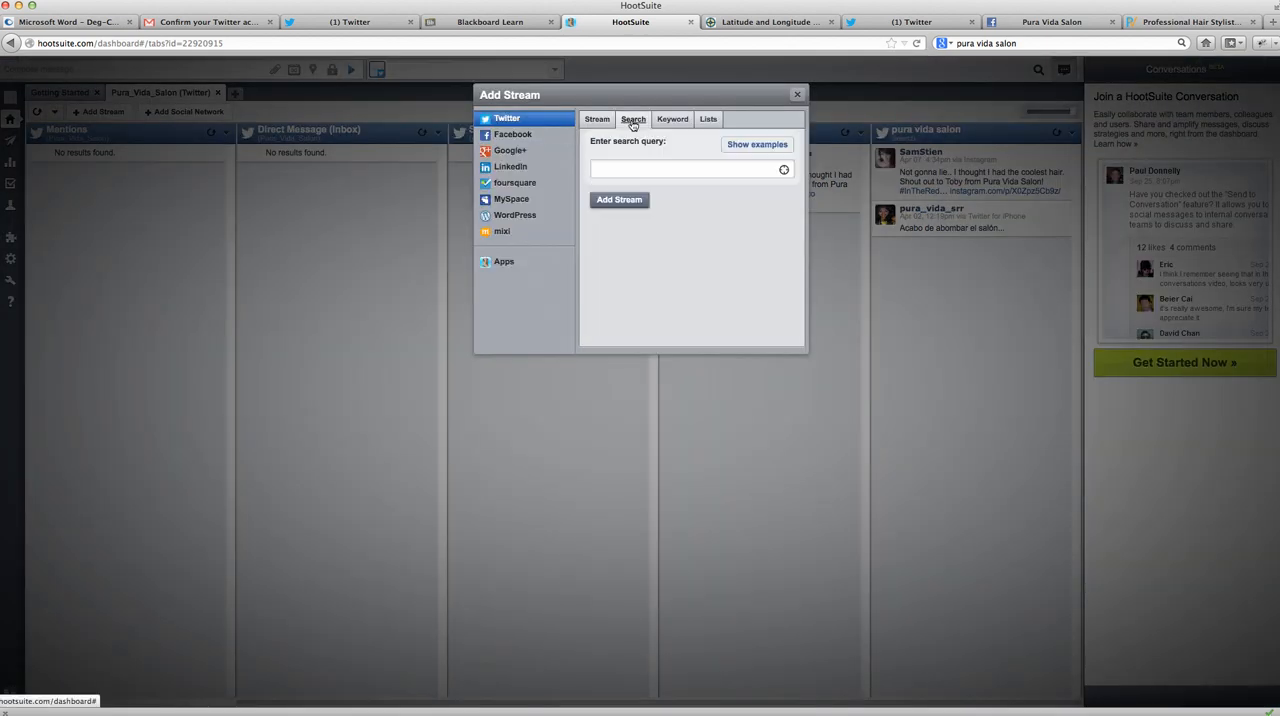
{"action": "left_click", "coordinate": [785, 172]}
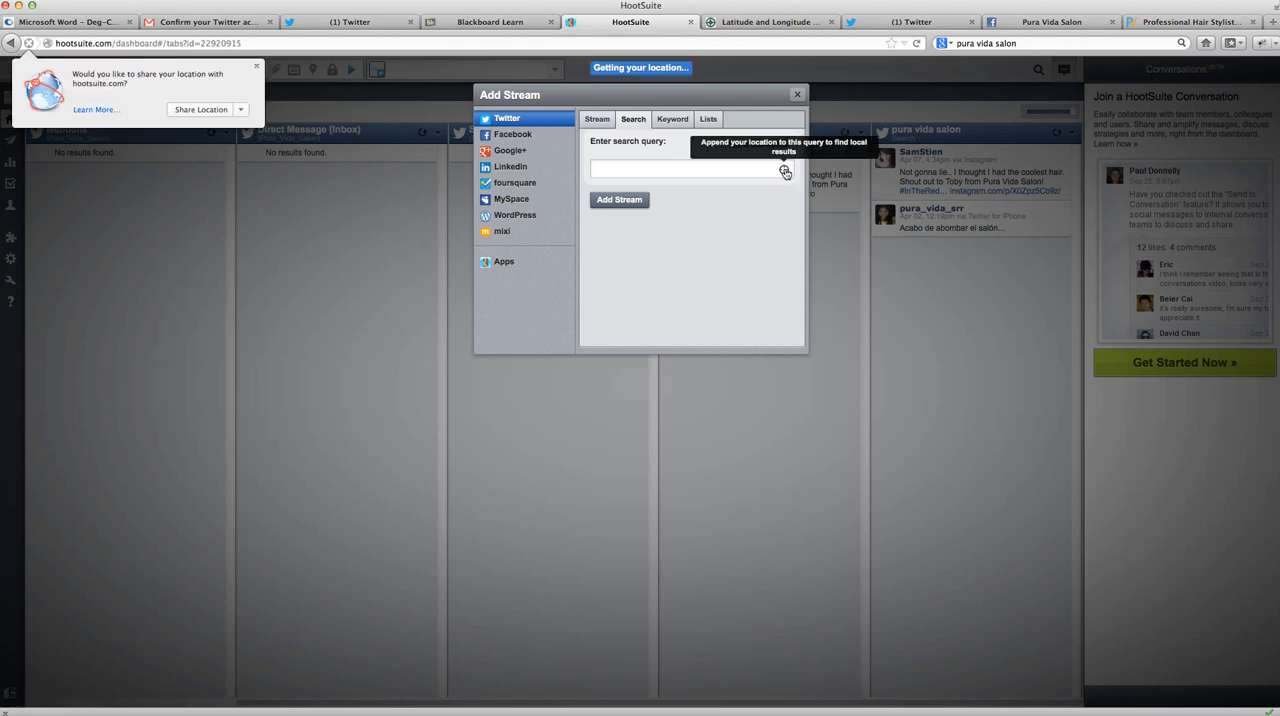
{"action": "left_click", "coordinate": [240, 110]}
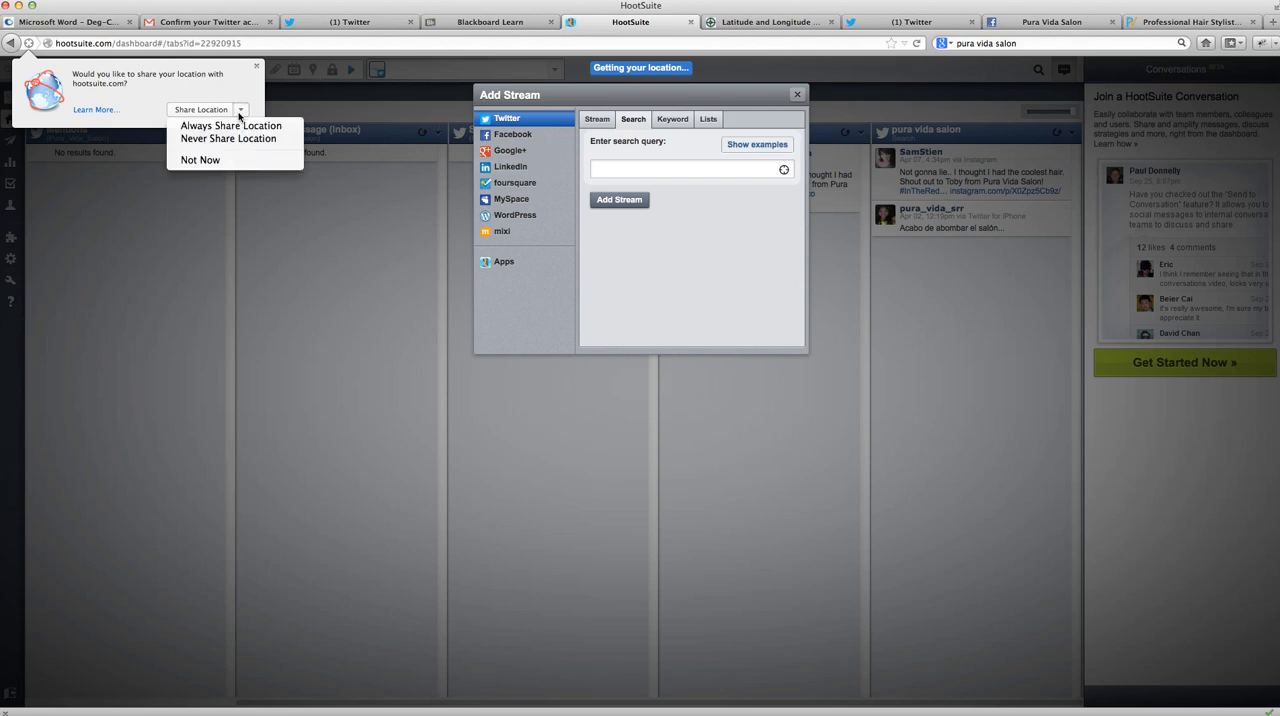
{"action": "left_click", "coordinate": [236, 88]}
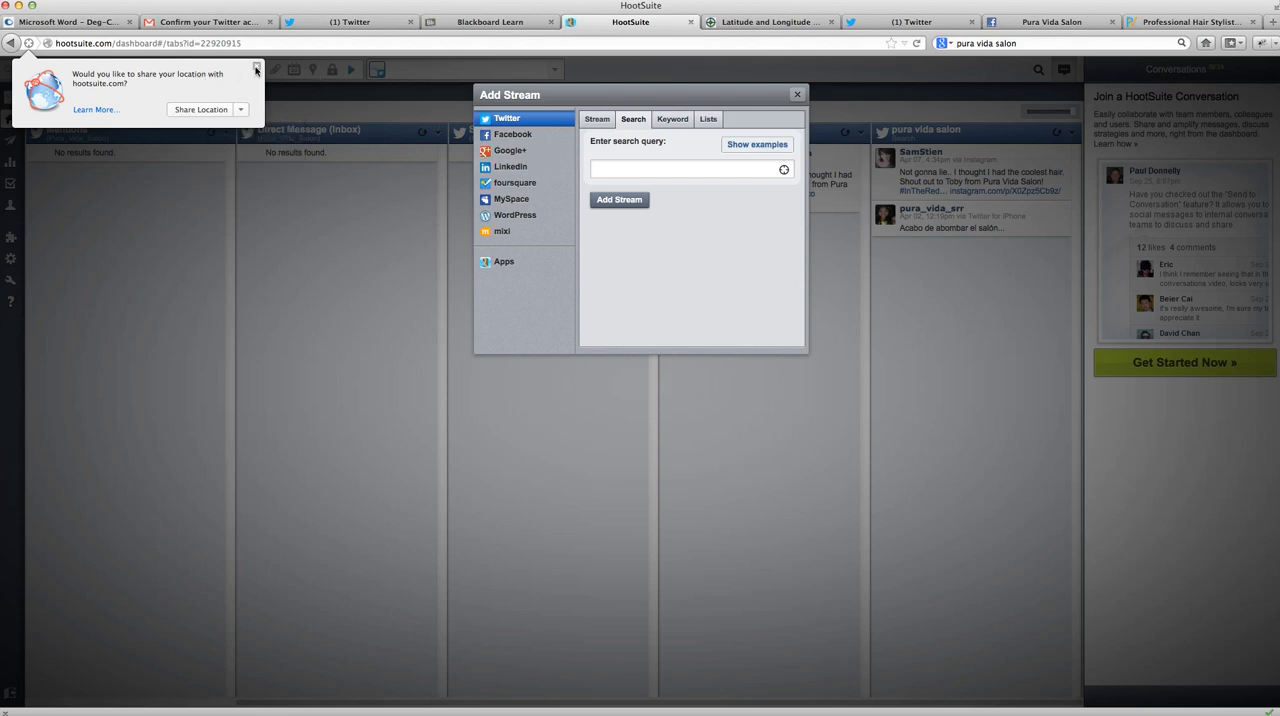
{"action": "left_click", "coordinate": [256, 68]}
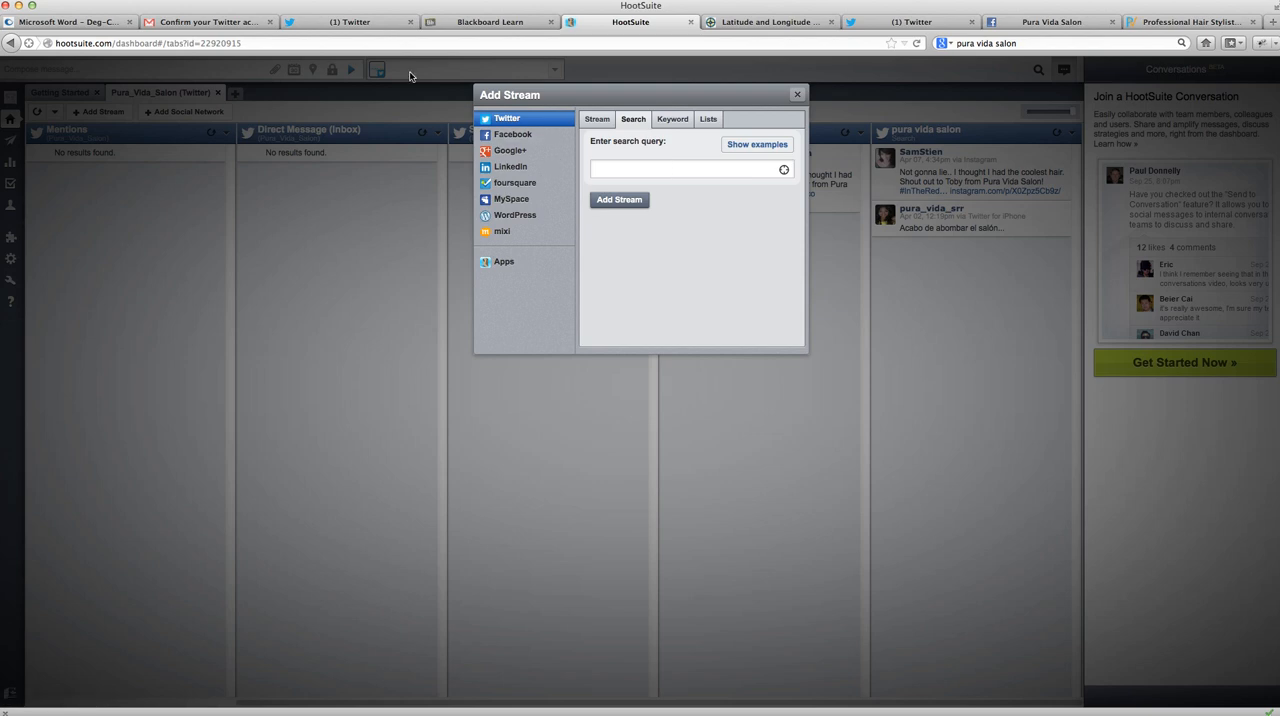
{"action": "left_click", "coordinate": [784, 169]}
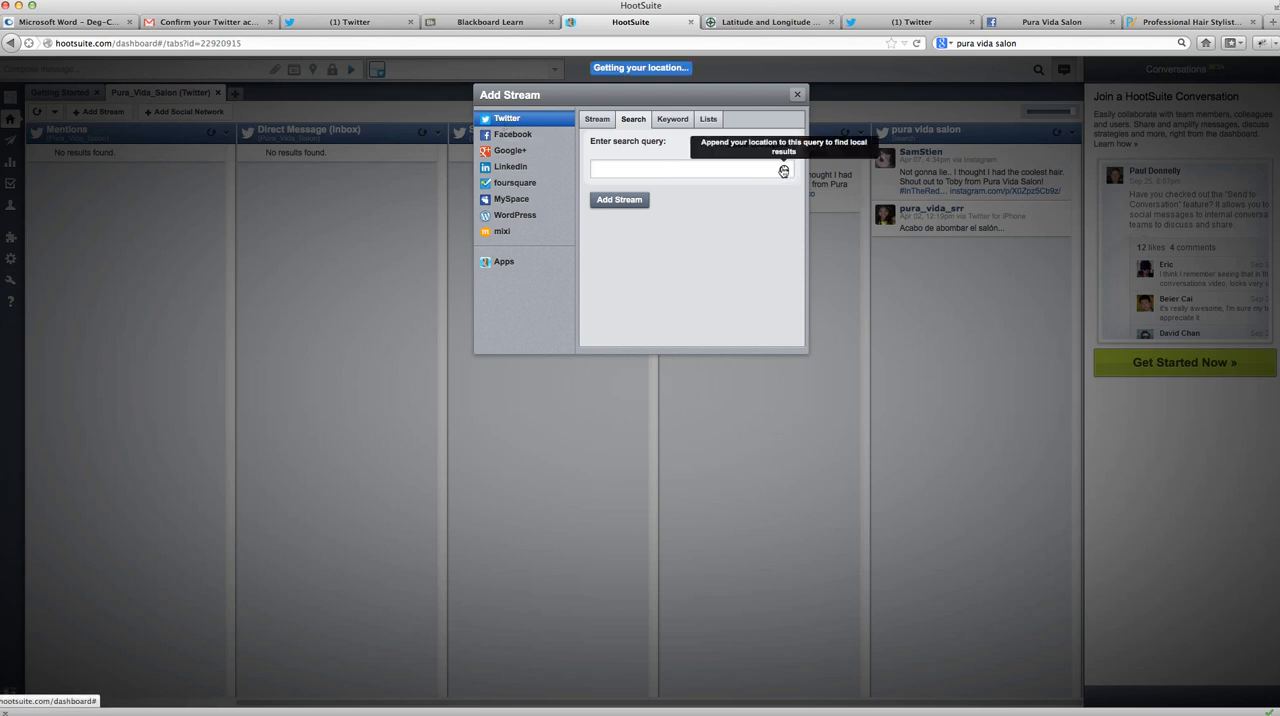
{"action": "left_click", "coordinate": [215, 106]}
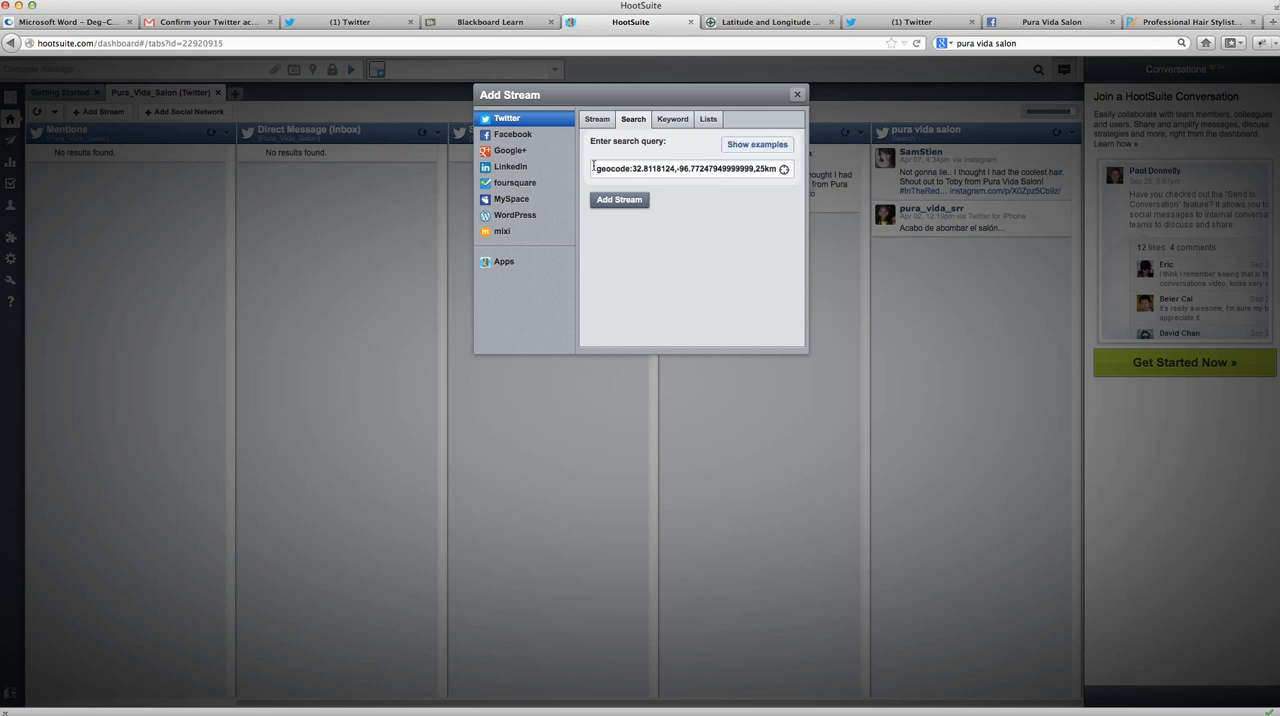
{"action": "left_click_drag", "start_coordinate": [593, 167], "coordinate": [831, 174]}
{"action": "left_click_drag", "start_coordinate": [752, 168], "coordinate": [571, 158]}
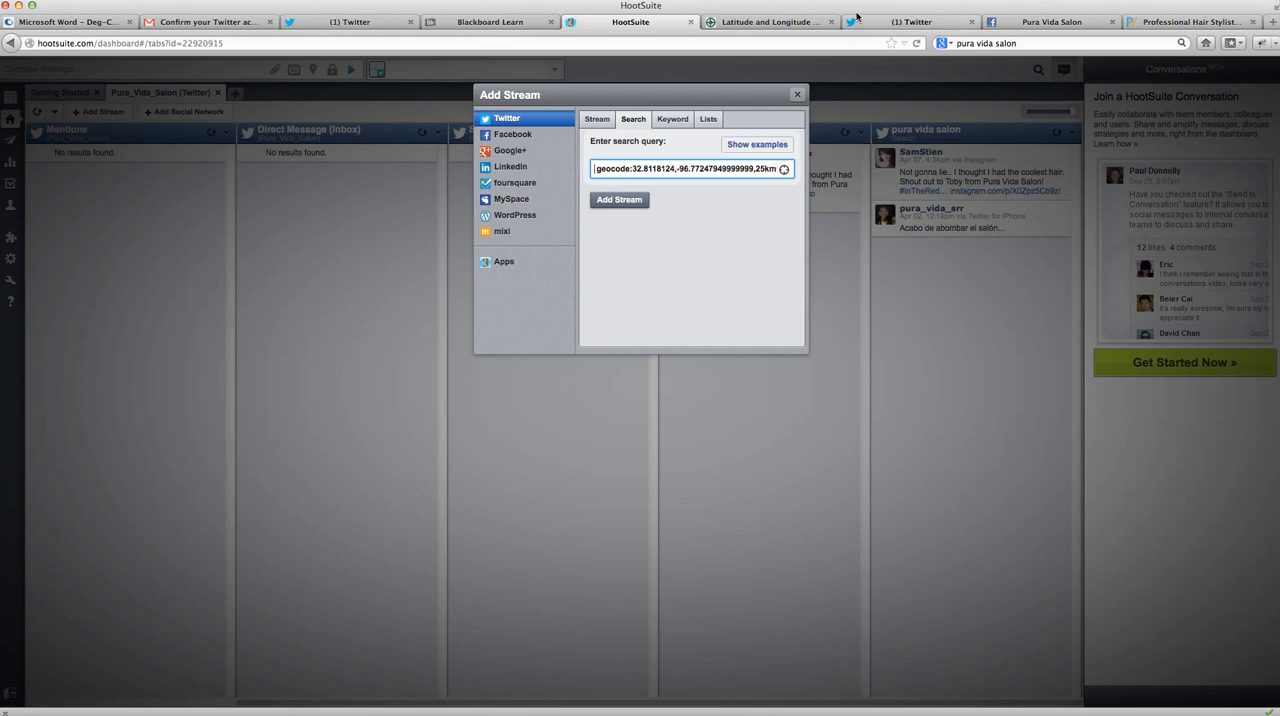
- Copy the coordinates 32.818936,-96.79204 from the iTouchMap page into the geocode query in HootSuite and set the radius to 20km
{"action": "left_click", "coordinate": [778, 22]}
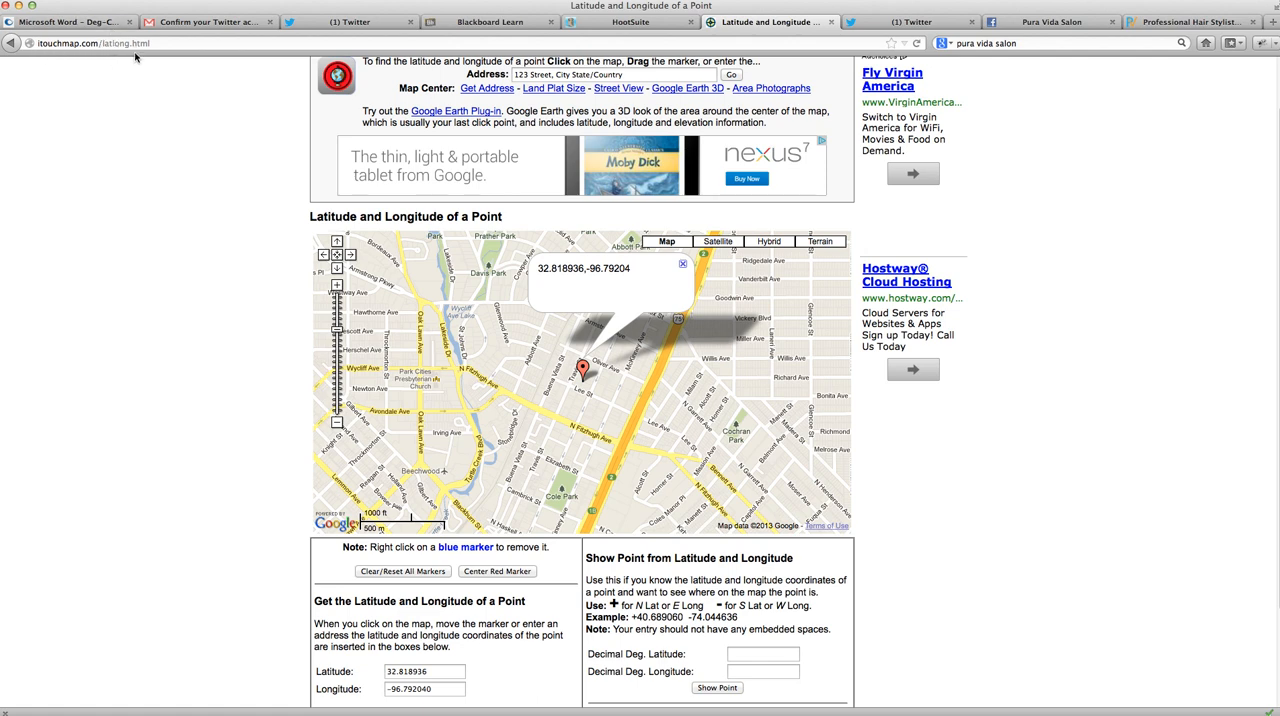
{"action": "scroll", "coordinate": [1246, 290], "scroll_direction": "up", "scroll_amount": 2}
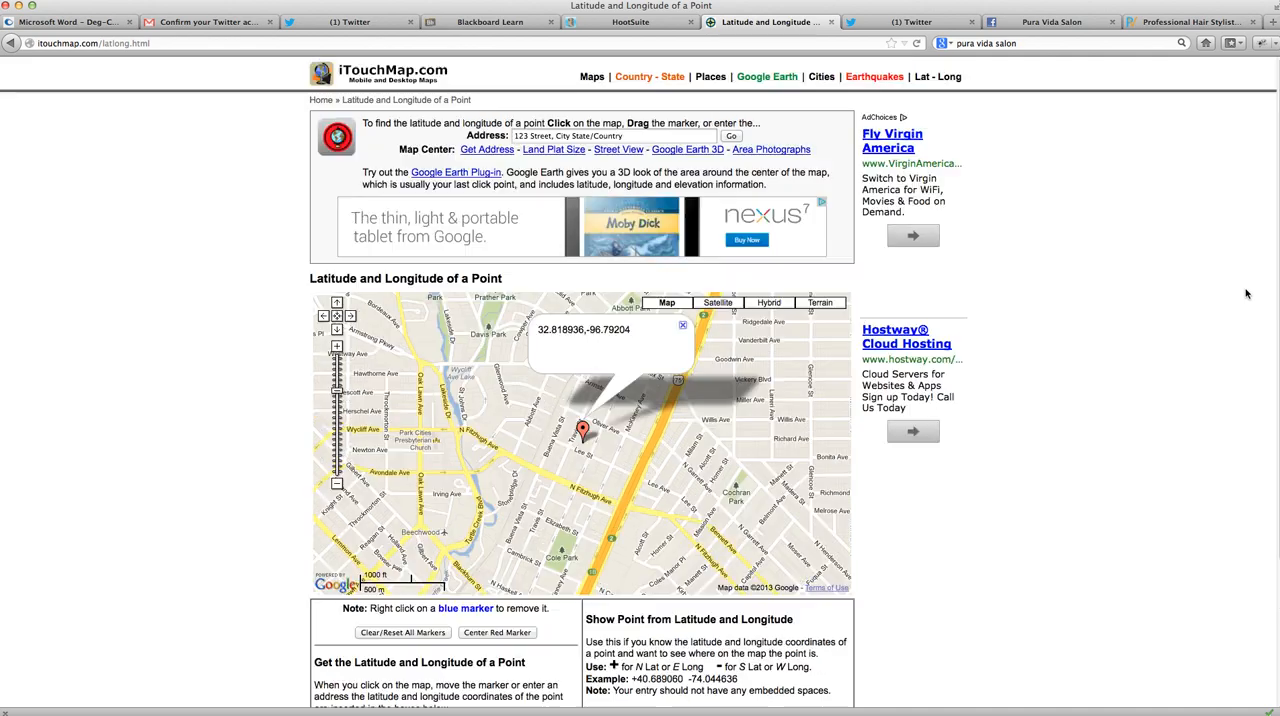
{"action": "scroll", "coordinate": [1246, 289], "scroll_direction": "down", "scroll_amount": 3}
{"action": "scroll", "coordinate": [1246, 289], "scroll_direction": "up", "scroll_amount": 3}
{"action": "scroll", "coordinate": [1246, 293], "scroll_direction": "down", "scroll_amount": 3}
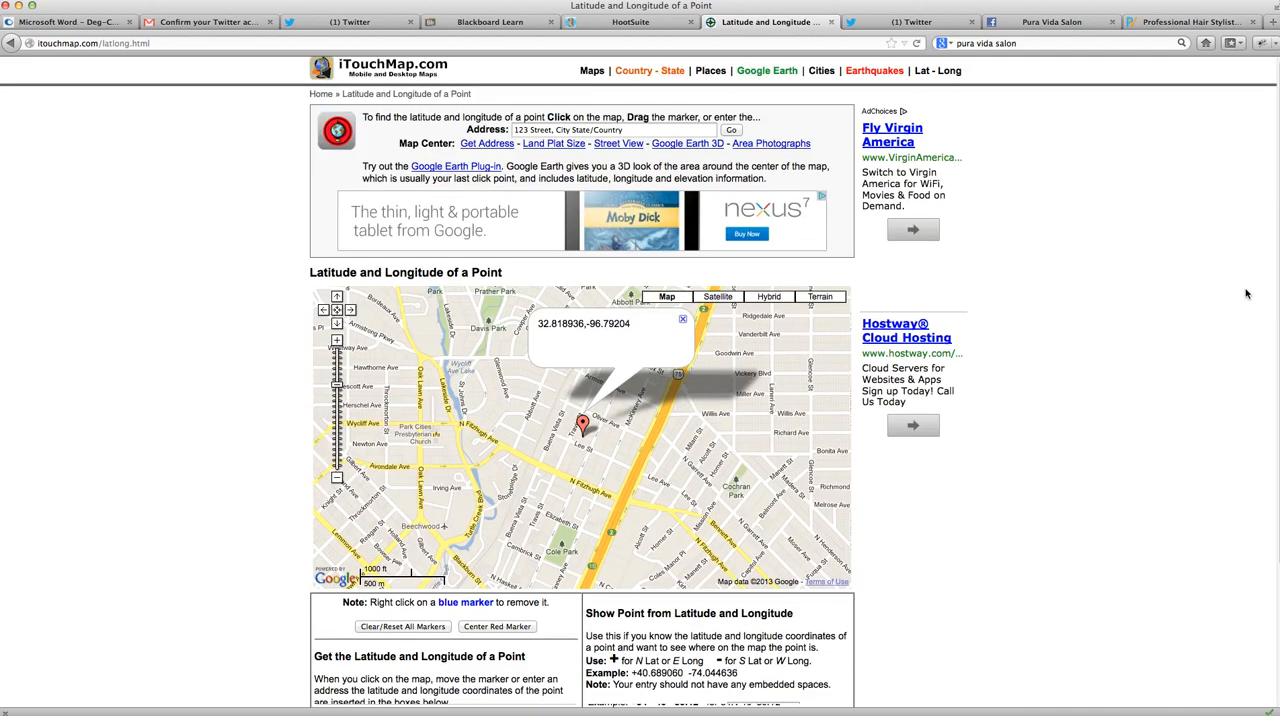
{"action": "scroll", "coordinate": [1246, 293], "scroll_direction": "up", "scroll_amount": 1}
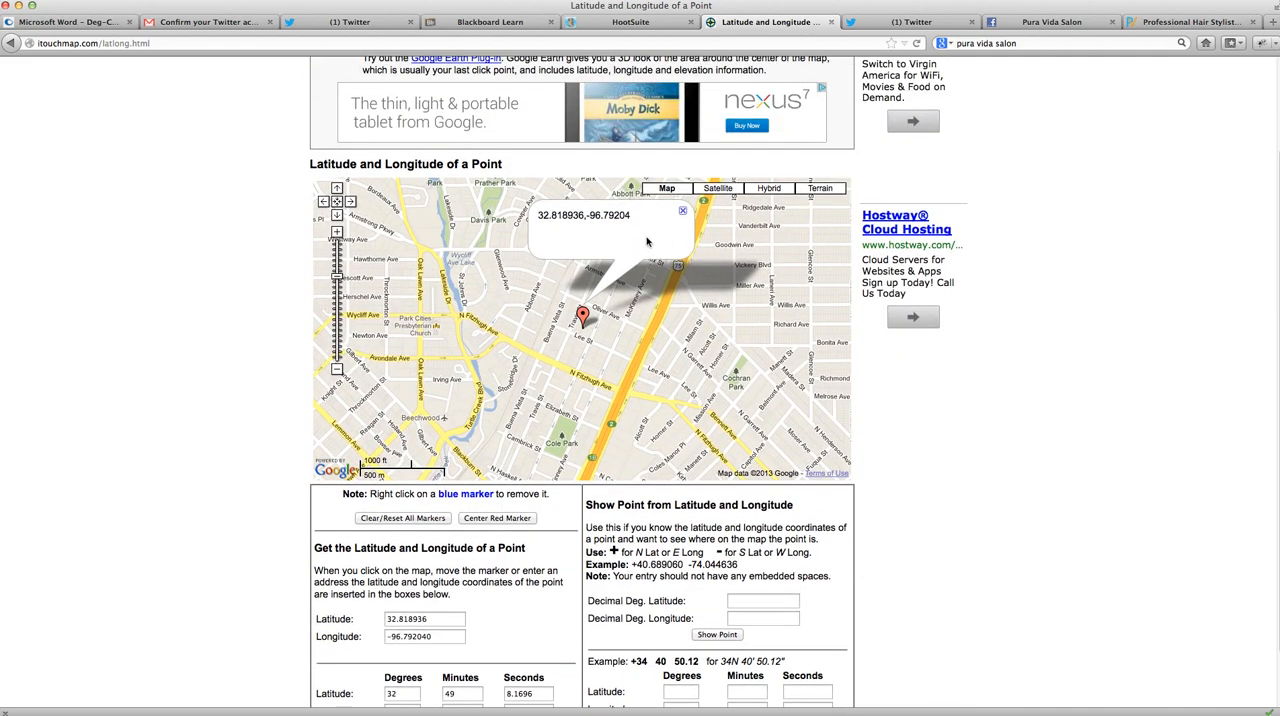
{"action": "left_click_drag", "start_coordinate": [628, 216], "coordinate": [538, 222]}
{"action": "key", "text": "super+c"}
{"action": "left_click", "coordinate": [580, 24]}
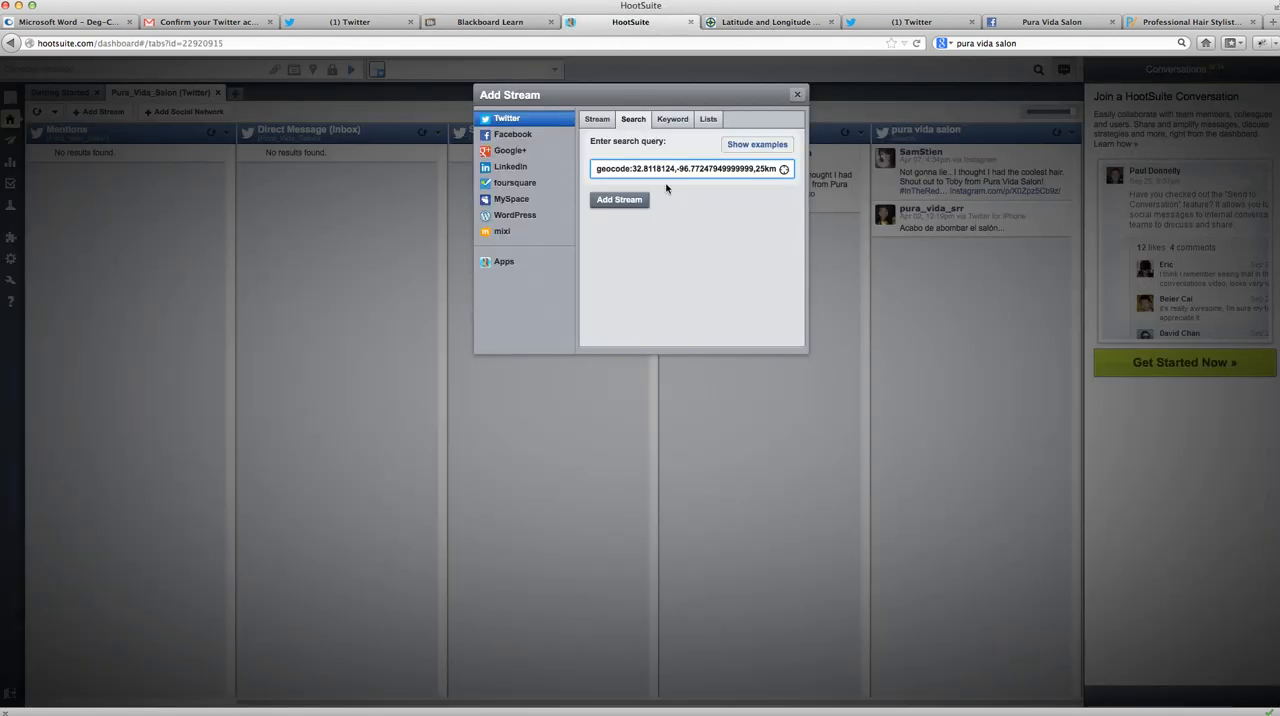
{"action": "left_click_drag", "start_coordinate": [753, 169], "coordinate": [633, 170]}
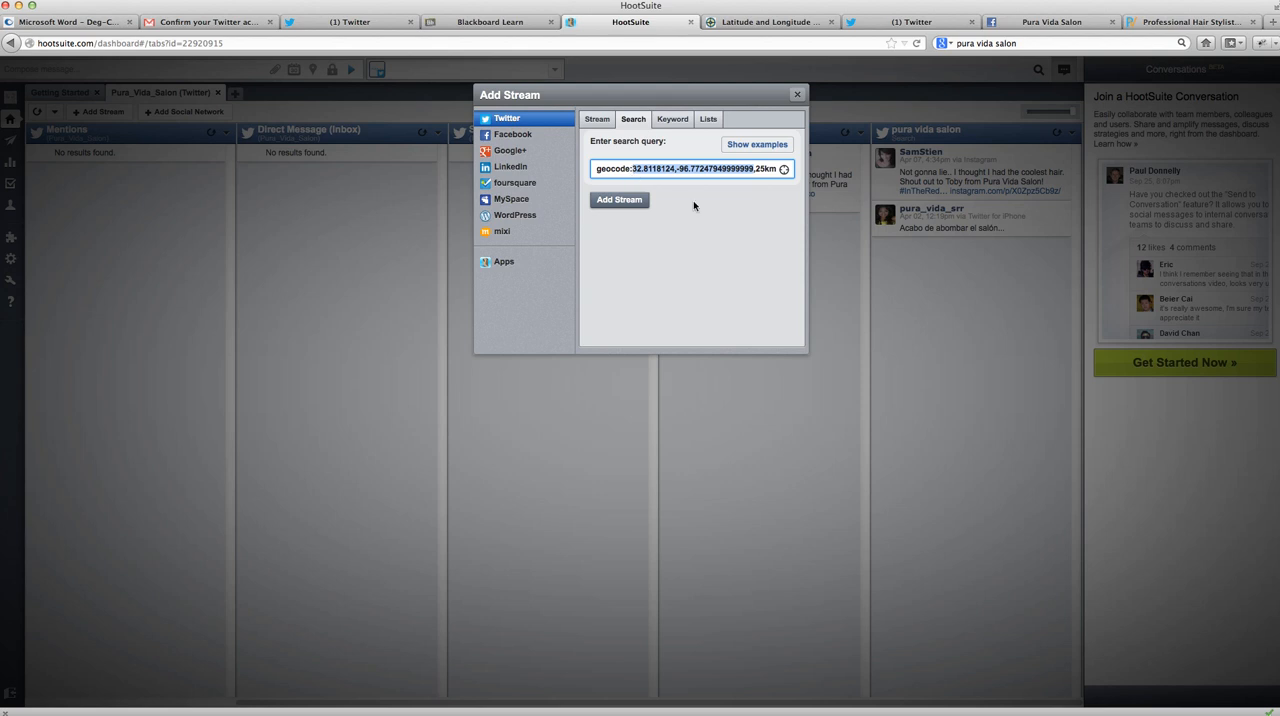
{"action": "key", "text": "super+v"}
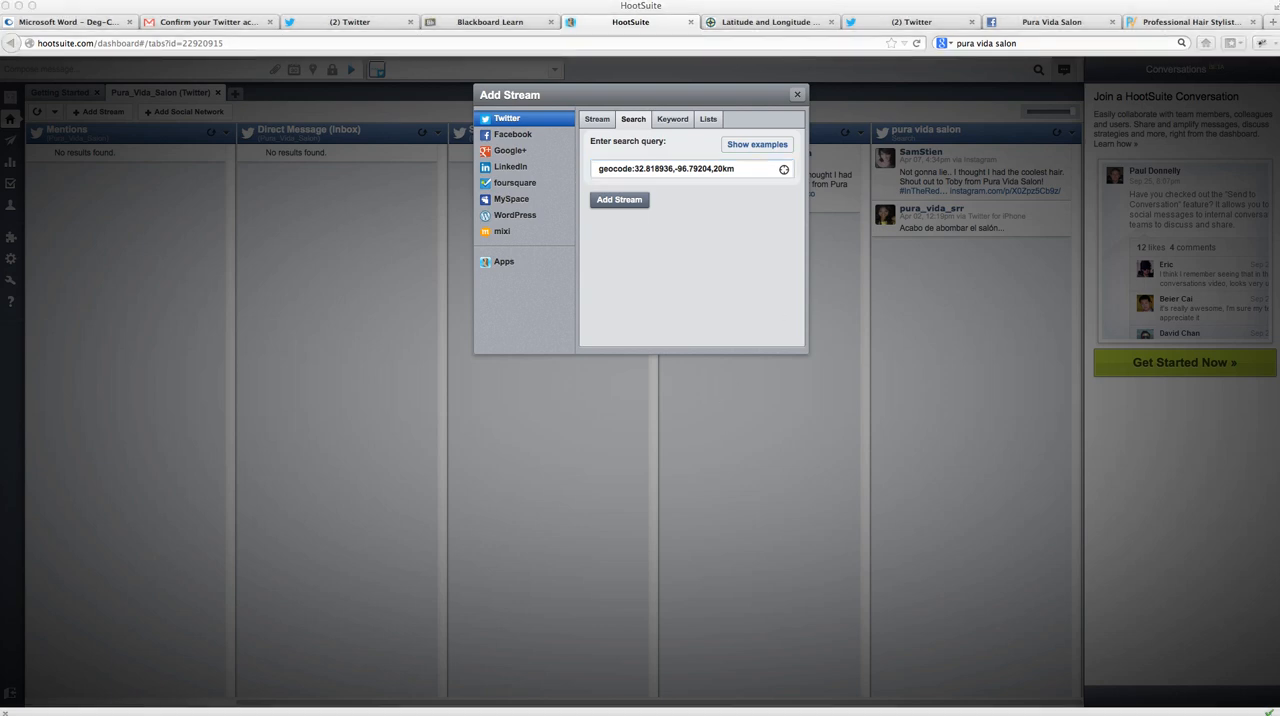
- Put "hair salon" before the geocode, add the search stream, and view the conversation attached to one of its results
{"action": "left_click", "coordinate": [714, 206]}
{"action": "left_click", "coordinate": [962, 0]}
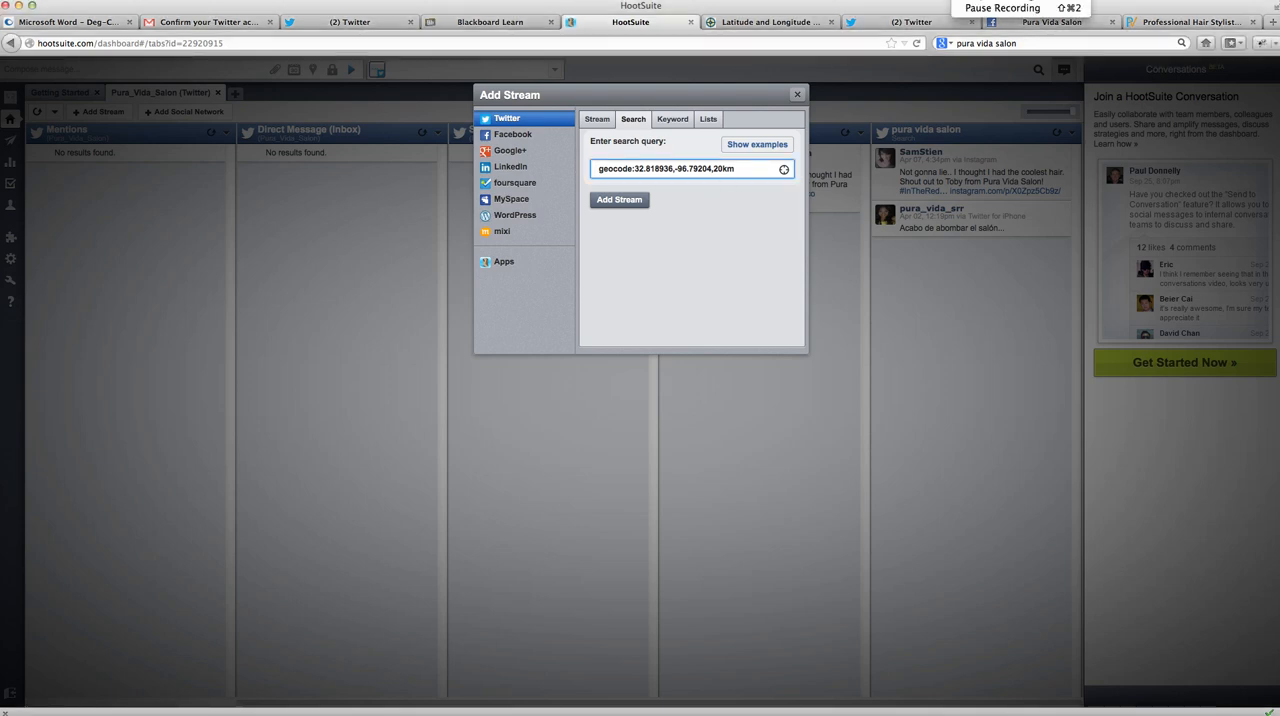
{"action": "left_click", "coordinate": [984, 8]}
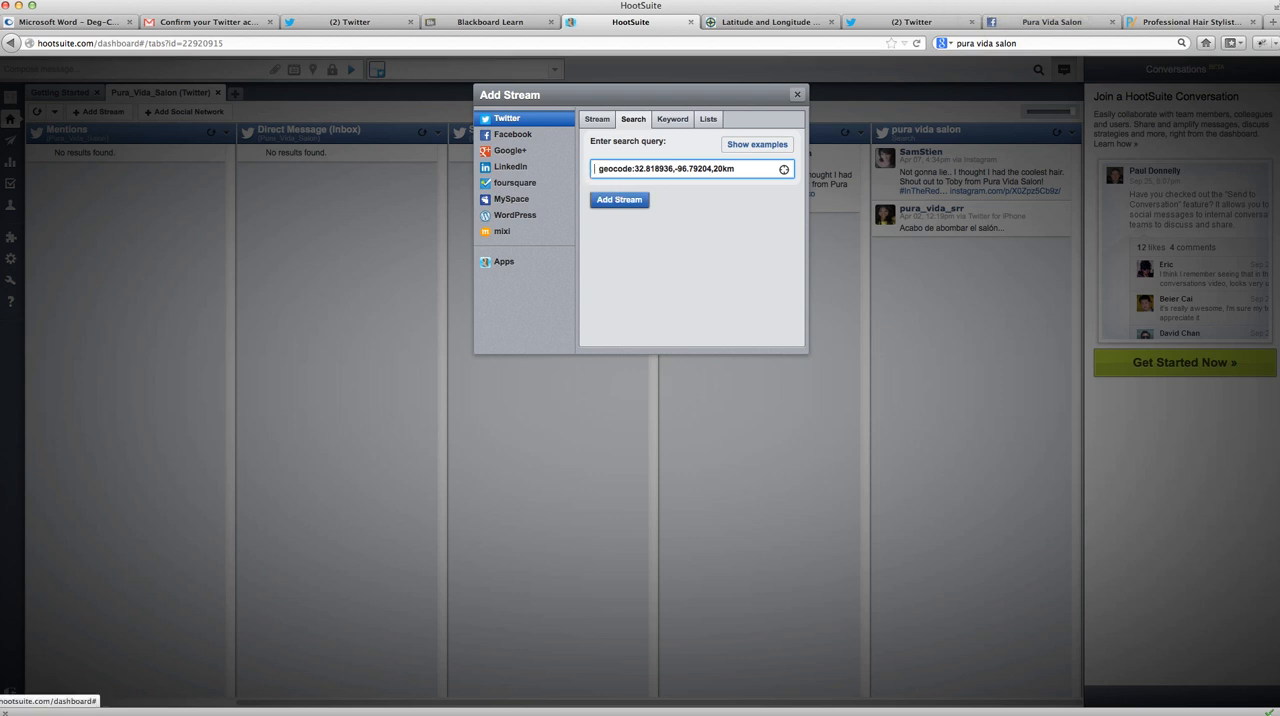
{"action": "type", "text": "hair s"}
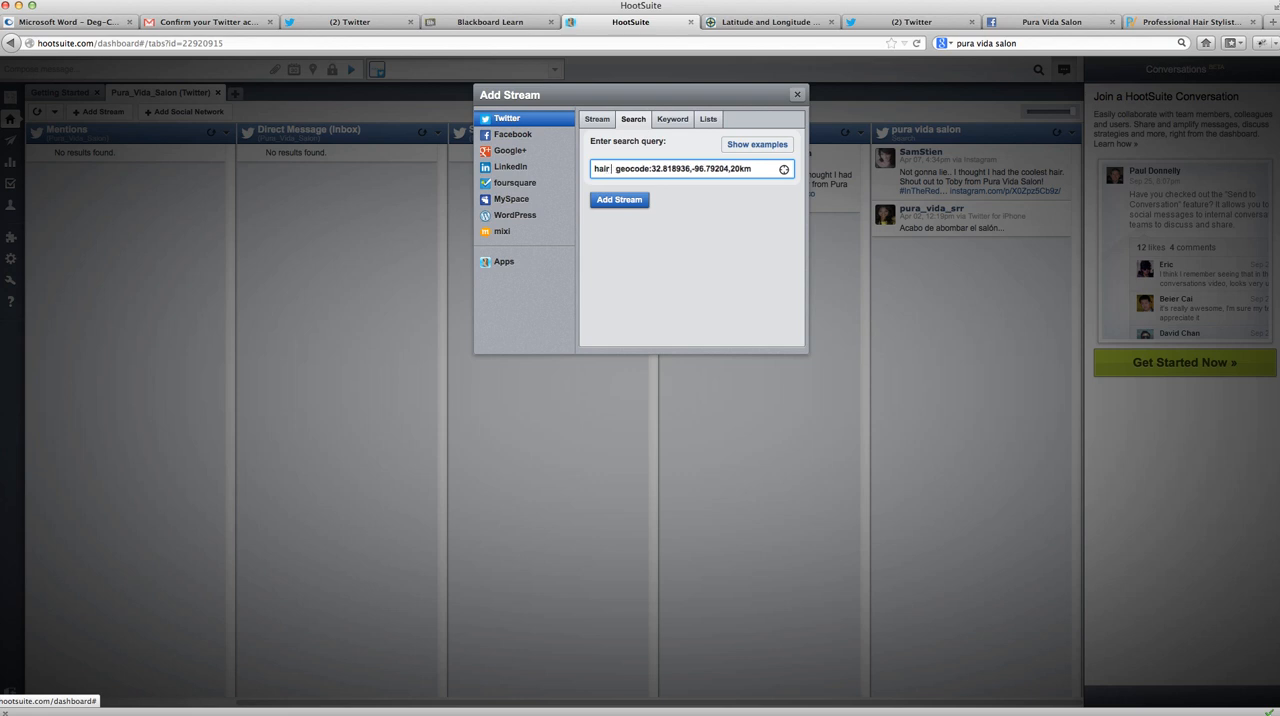
{"action": "type", "text": "alon"}
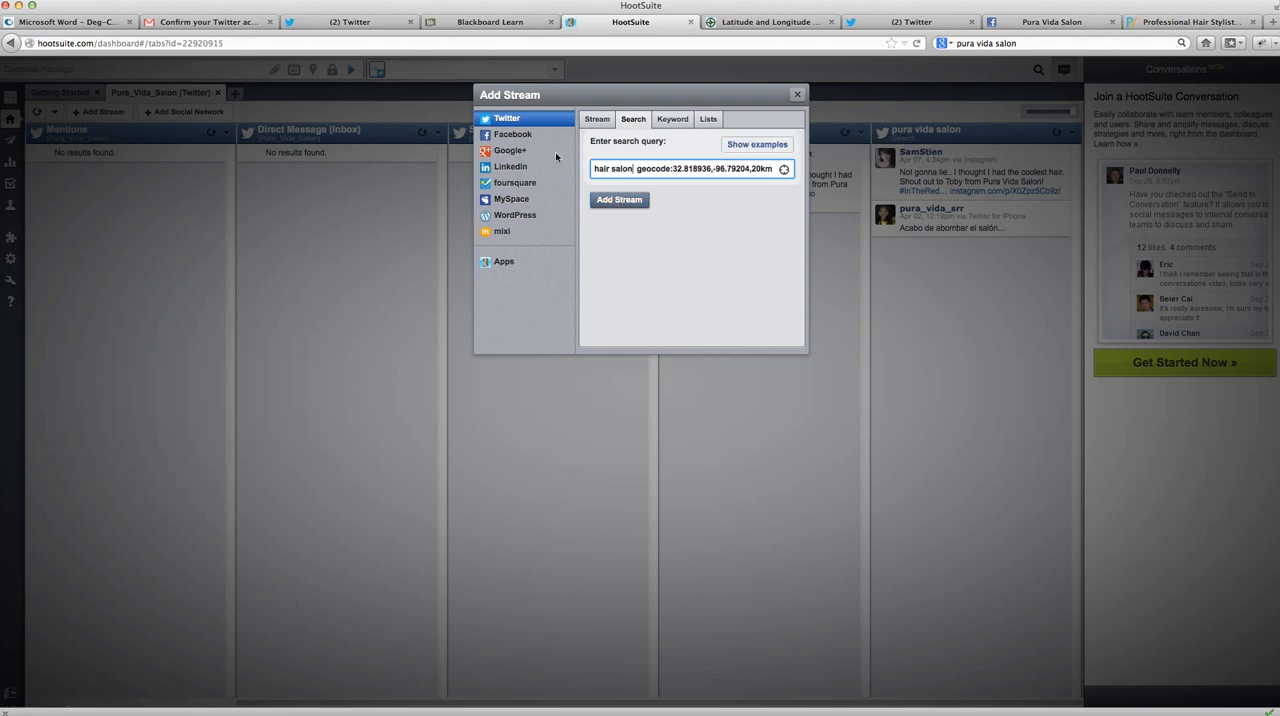
{"action": "key", "text": "BackSpace"}
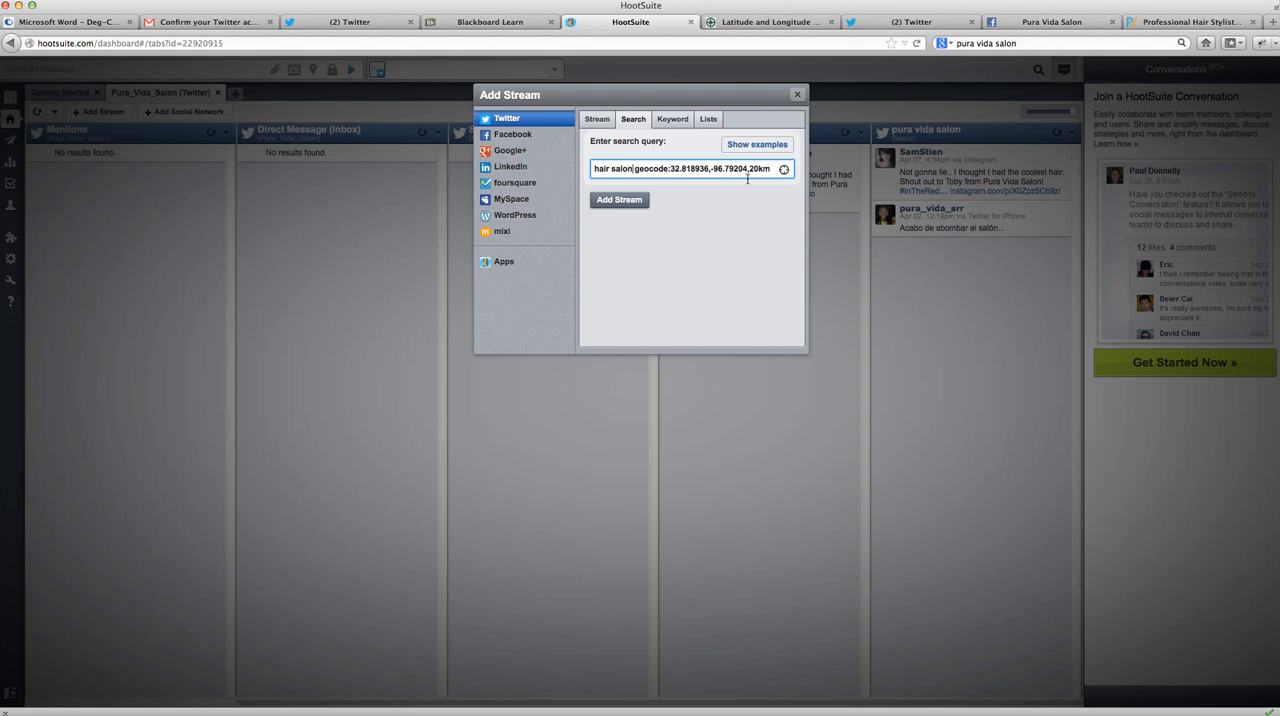
{"action": "left_click", "coordinate": [614, 201]}
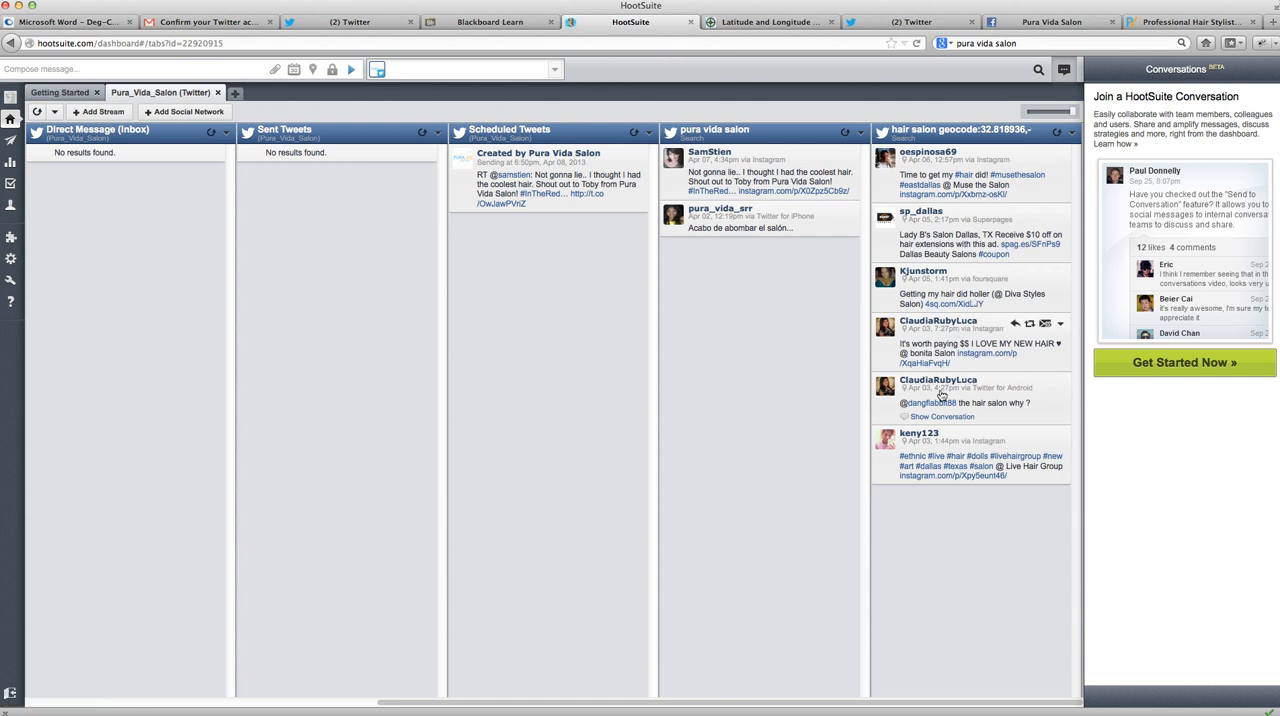
{"action": "left_click", "coordinate": [952, 419]}
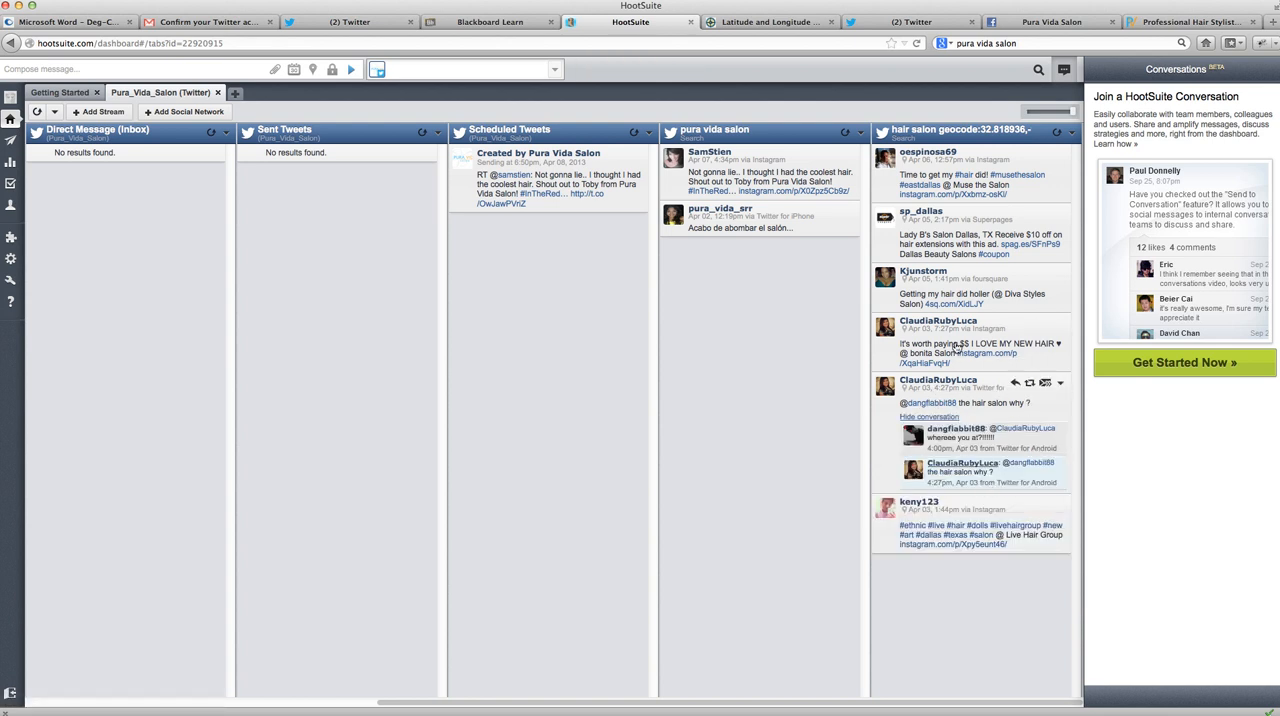
{"action": "left_click", "coordinate": [942, 418]}
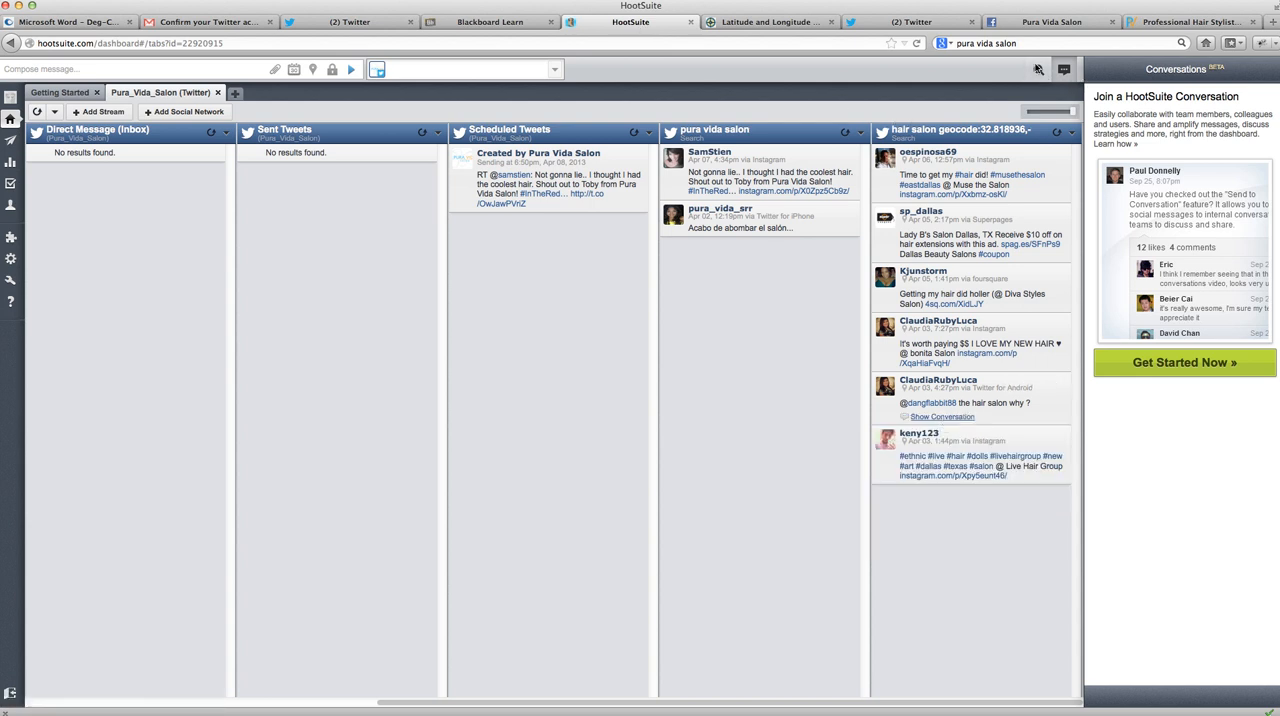
- Add another Twitter search stream for a person's full name
{"action": "left_click", "coordinate": [97, 111]}
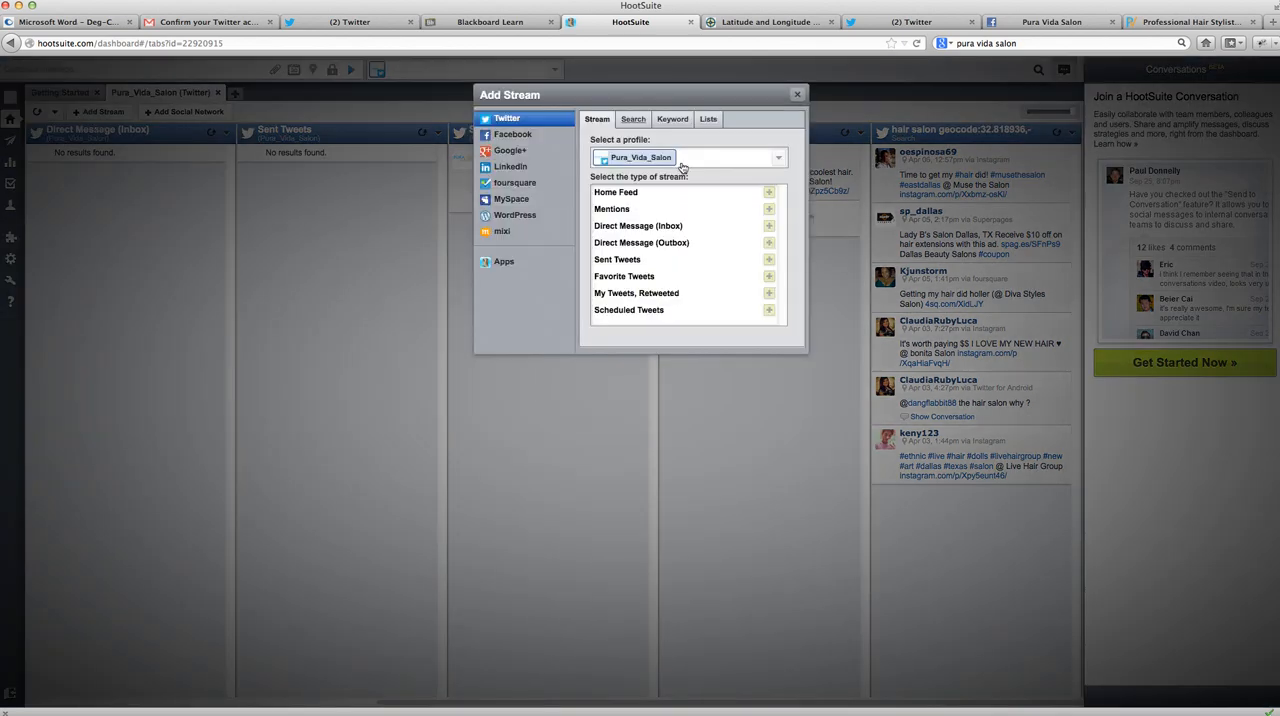
{"action": "left_click", "coordinate": [633, 119]}
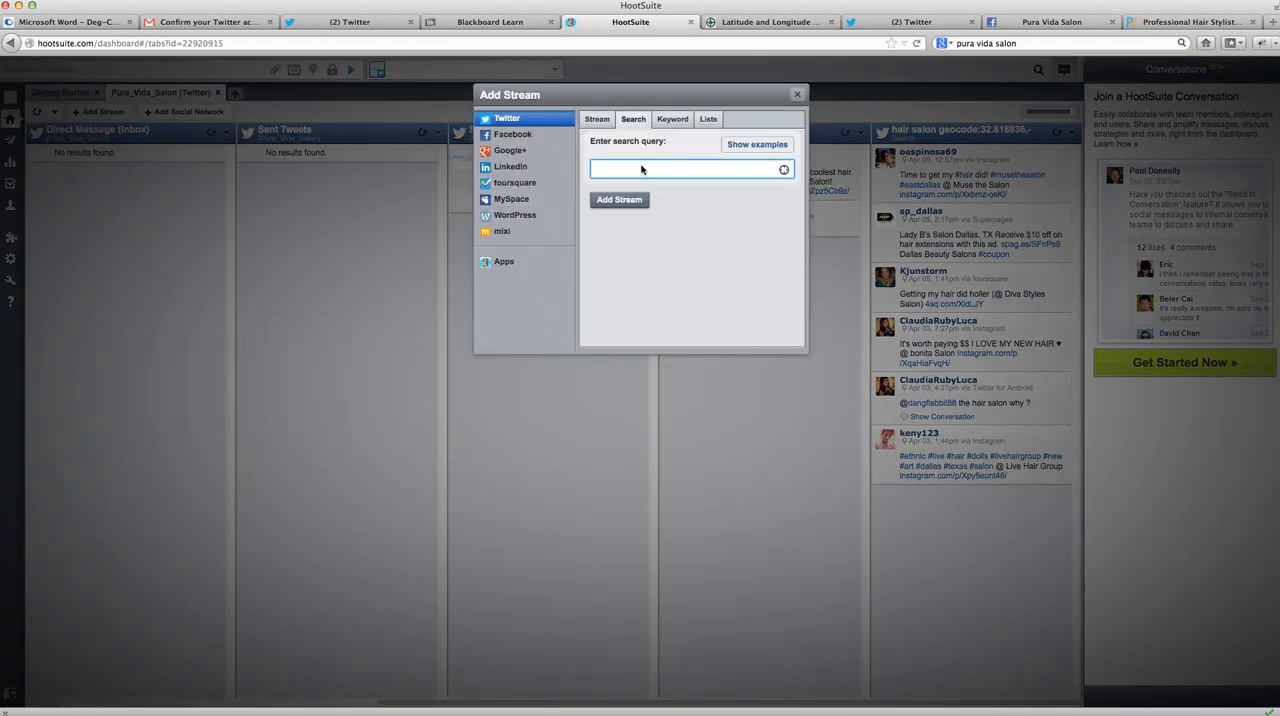
{"action": "left_click", "coordinate": [619, 202]}
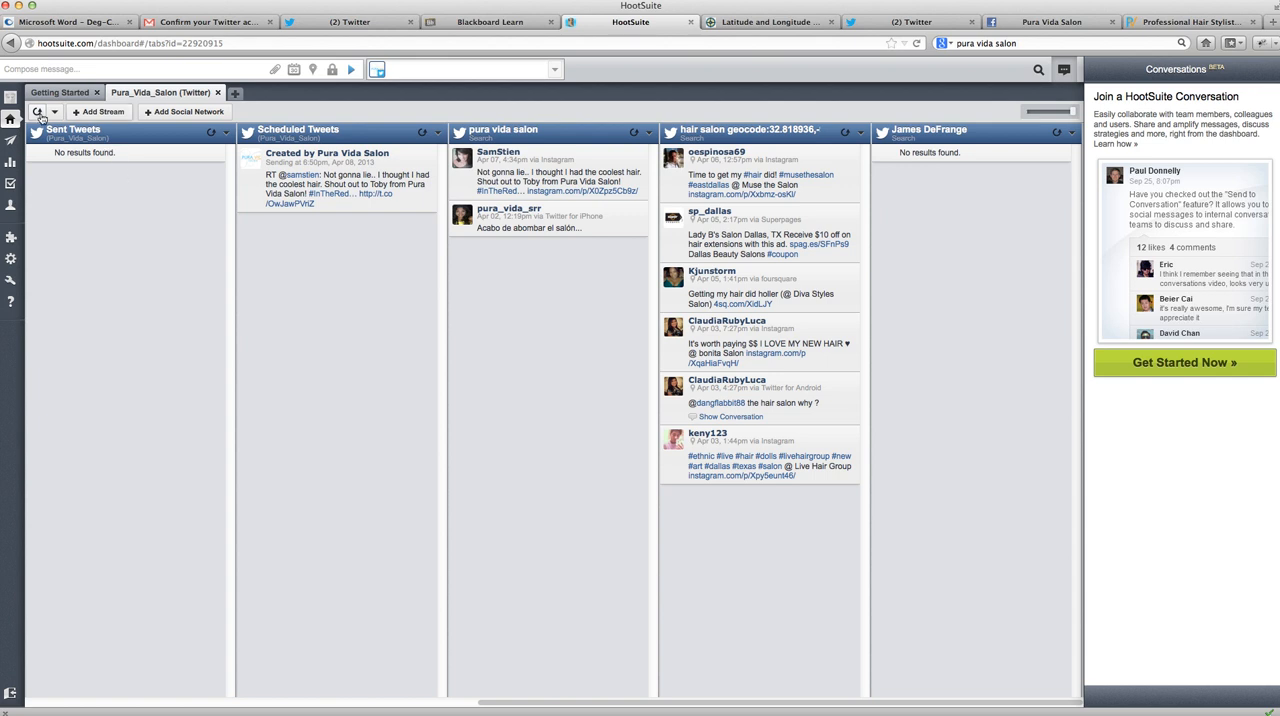
- Add another Twitter search stream with the query "hairstylist" in front of the copied geocode 32.818936,-96.79204
{"action": "left_click", "coordinate": [89, 112]}
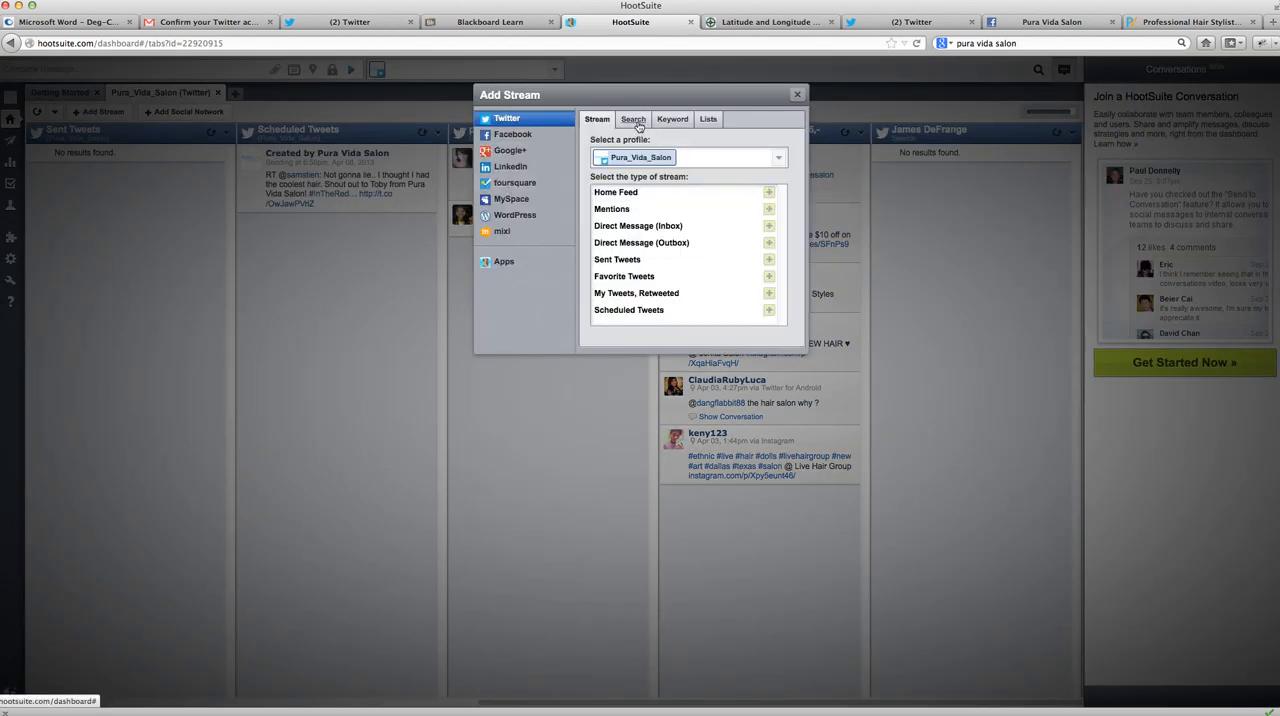
{"action": "left_click", "coordinate": [638, 124]}
{"action": "left_click", "coordinate": [657, 171]}
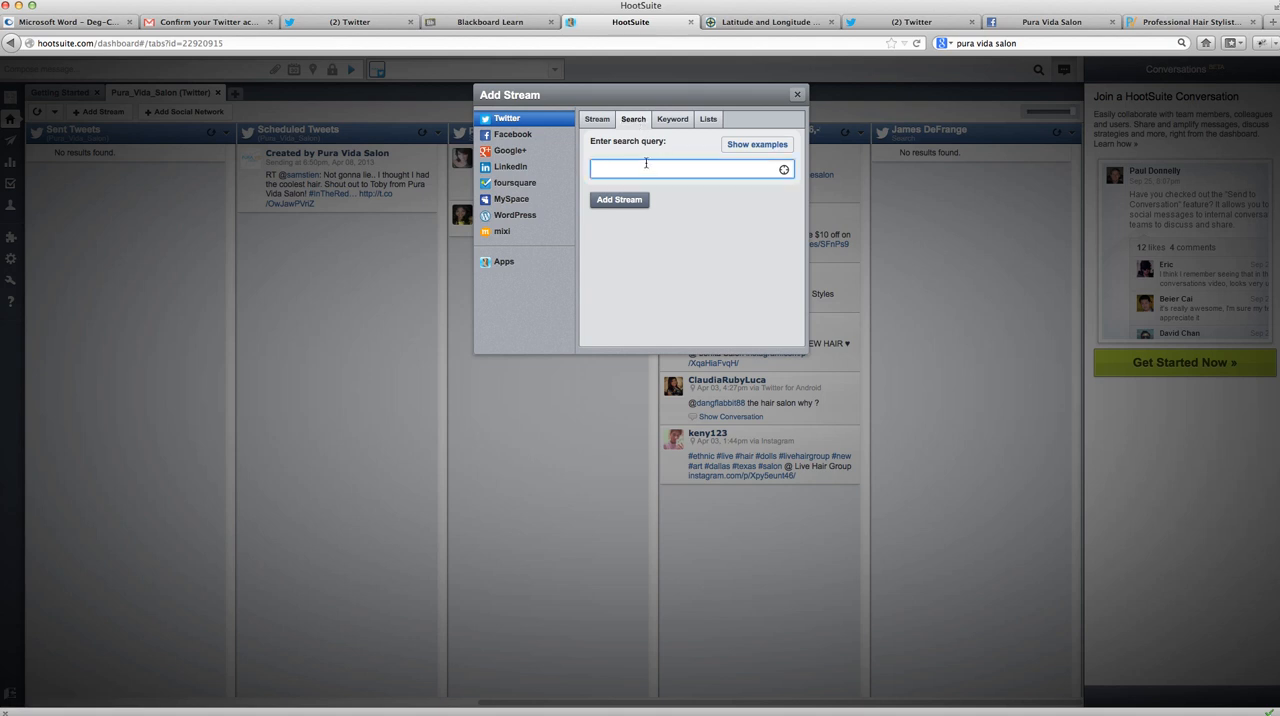
{"action": "type", "text": "geocode:32.818936,-96.79204,20km"}
{"action": "type", "text": "hairstylist"}
{"action": "left_click", "coordinate": [619, 200]}
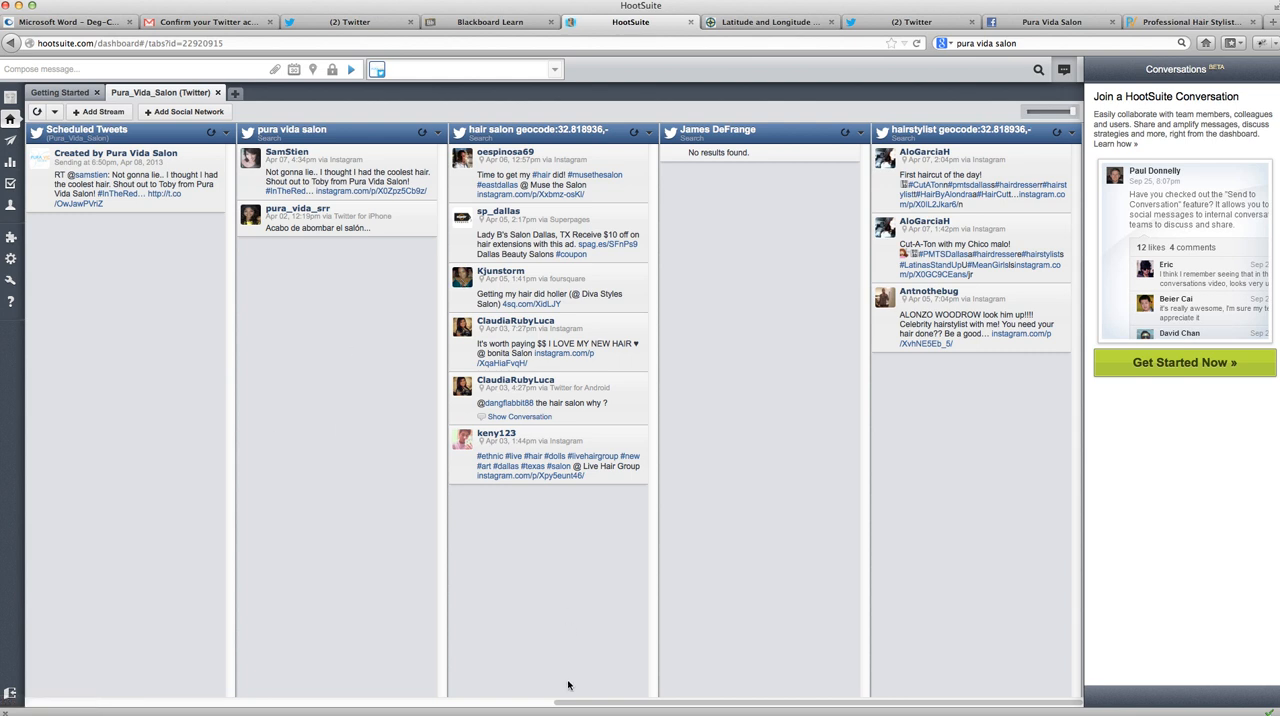
{"action": "left_click_drag", "start_coordinate": [619, 704], "coordinate": [551, 706]}
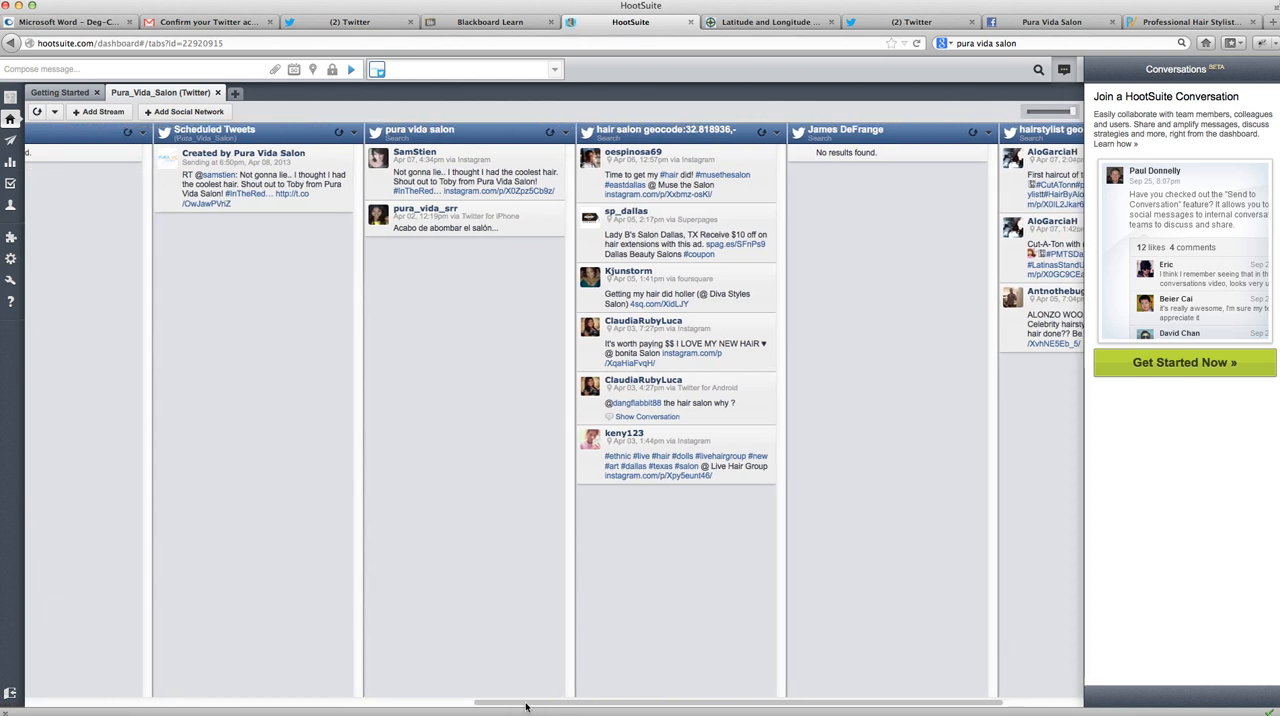
{"action": "left_click_drag", "start_coordinate": [881, 708], "coordinate": [401, 703]}
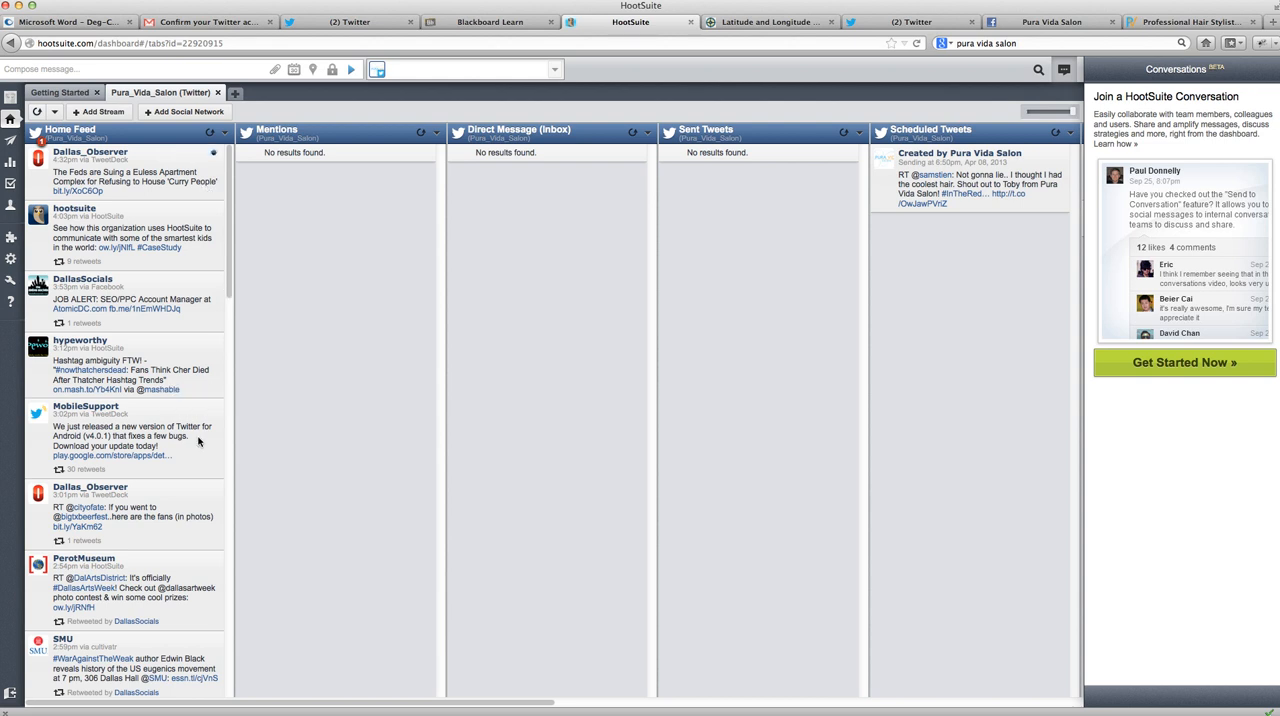
{"action": "left_click_drag", "start_coordinate": [486, 703], "coordinate": [869, 682]}
{"action": "scroll", "coordinate": [870, 681], "scroll_direction": "left", "scroll_amount": 10}
- Review the connection options for adding Facebook, Google+, LinkedIn, foursquare and WordPress as social networks, without connecting any of them
{"action": "left_click", "coordinate": [177, 112]}
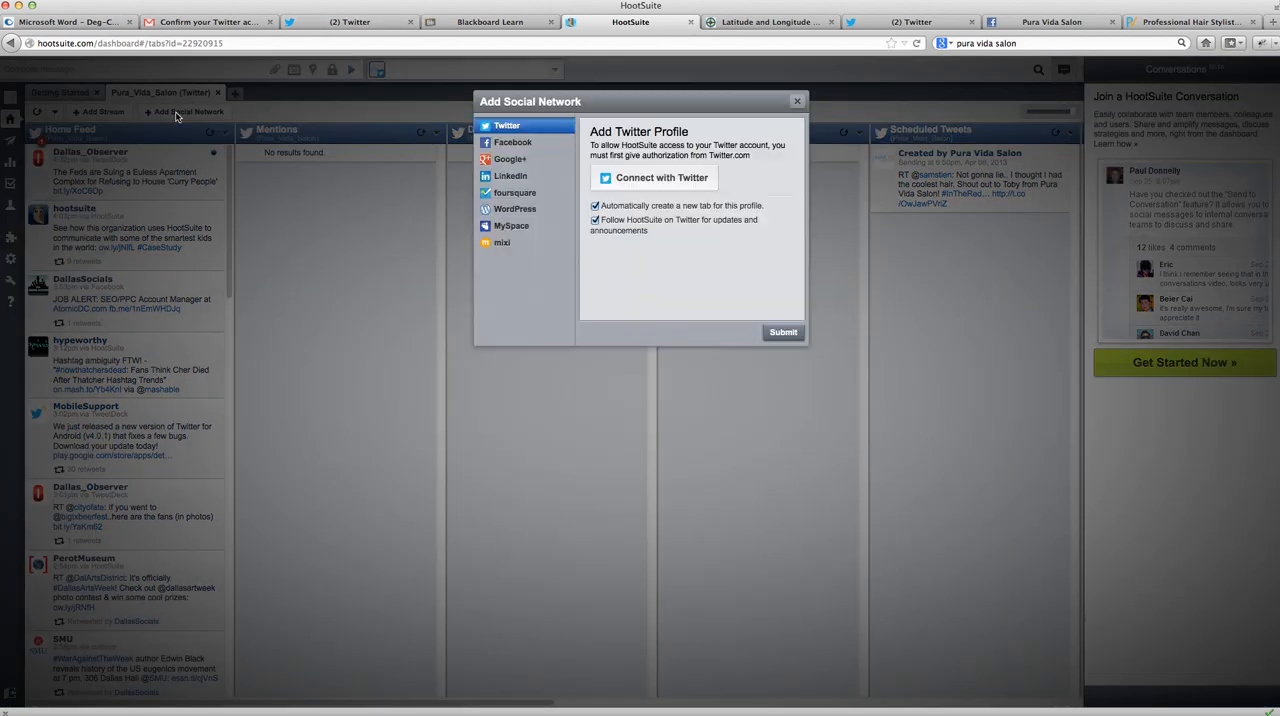
{"action": "left_click", "coordinate": [511, 144]}
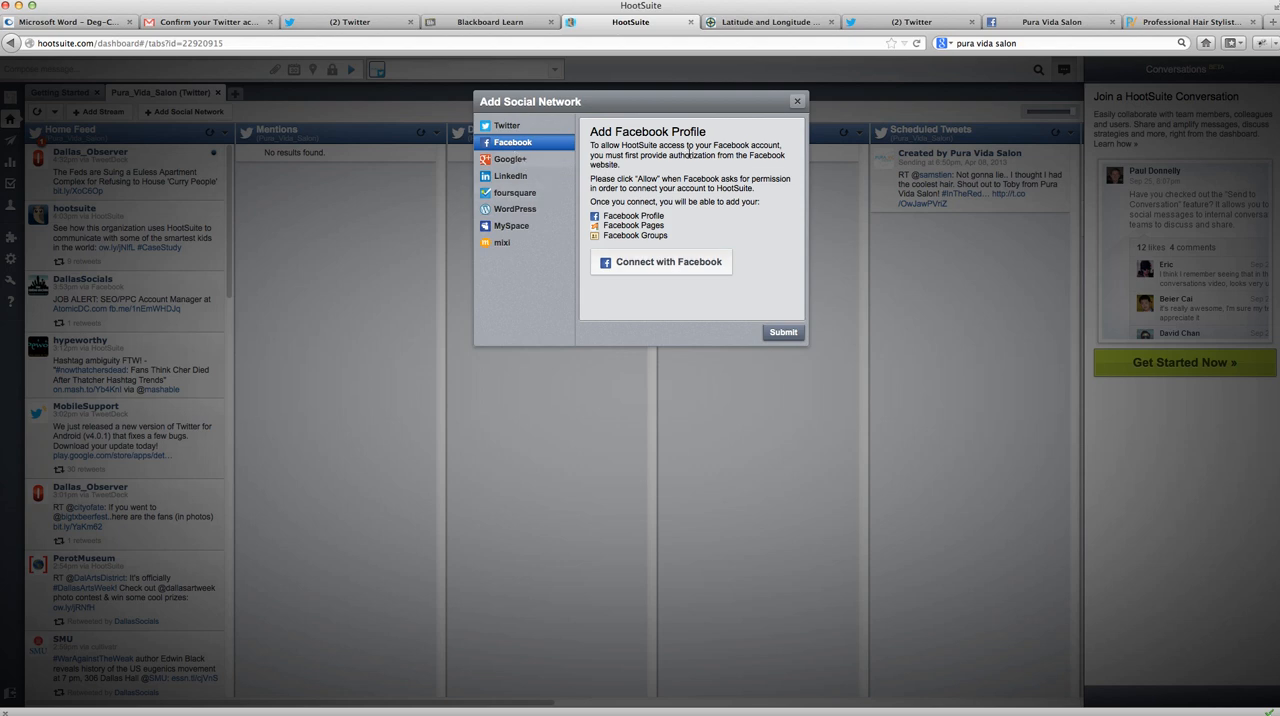
{"action": "left_click", "coordinate": [510, 160]}
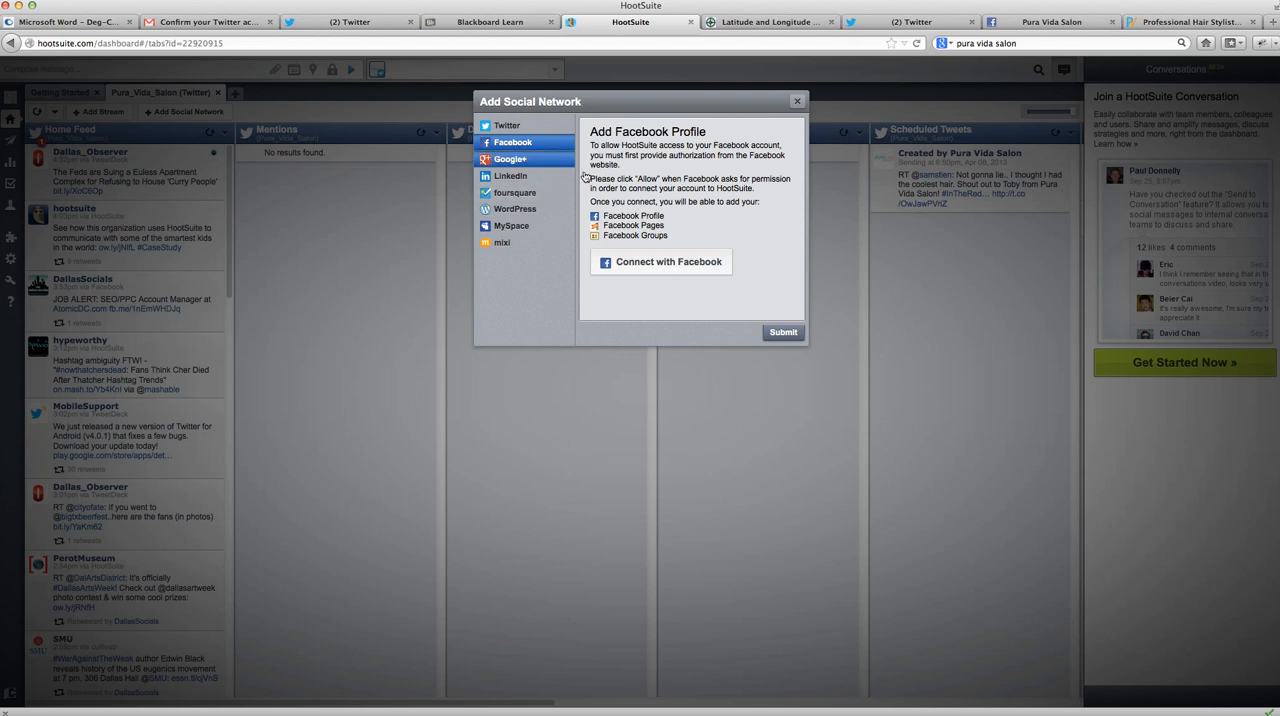
{"action": "left_click", "coordinate": [532, 175]}
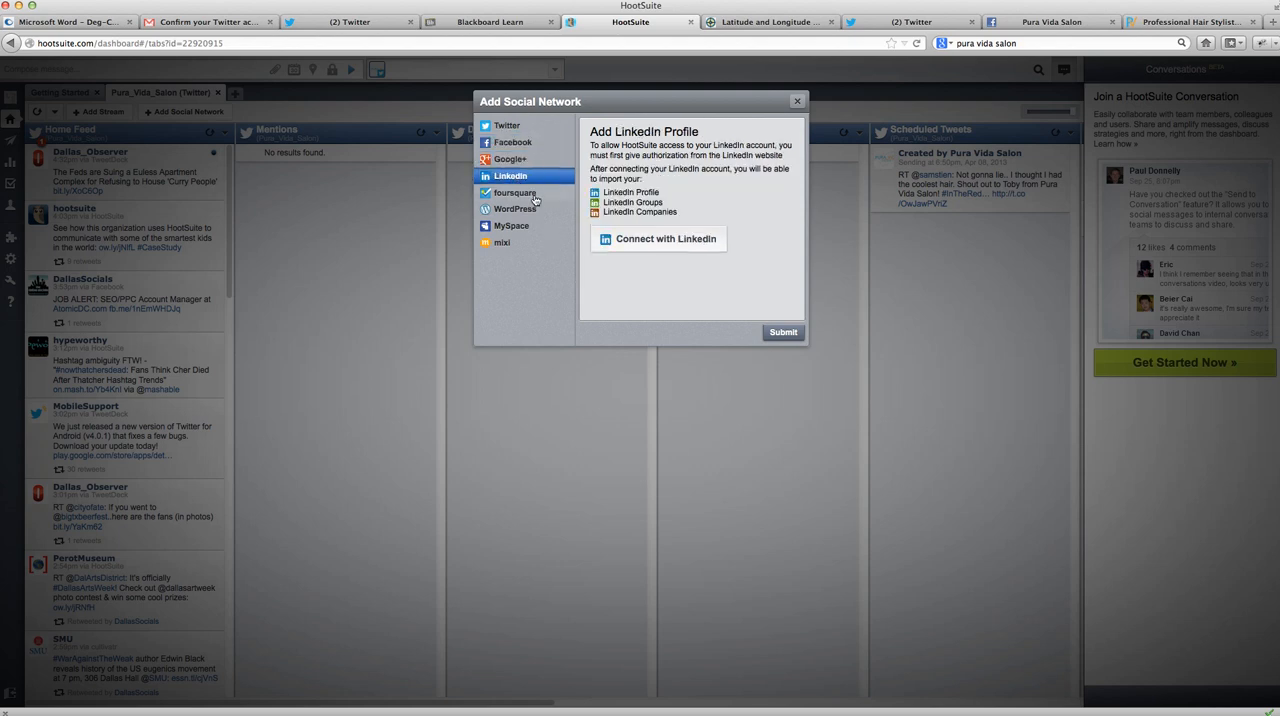
{"action": "left_click", "coordinate": [535, 196]}
{"action": "left_click", "coordinate": [535, 210]}
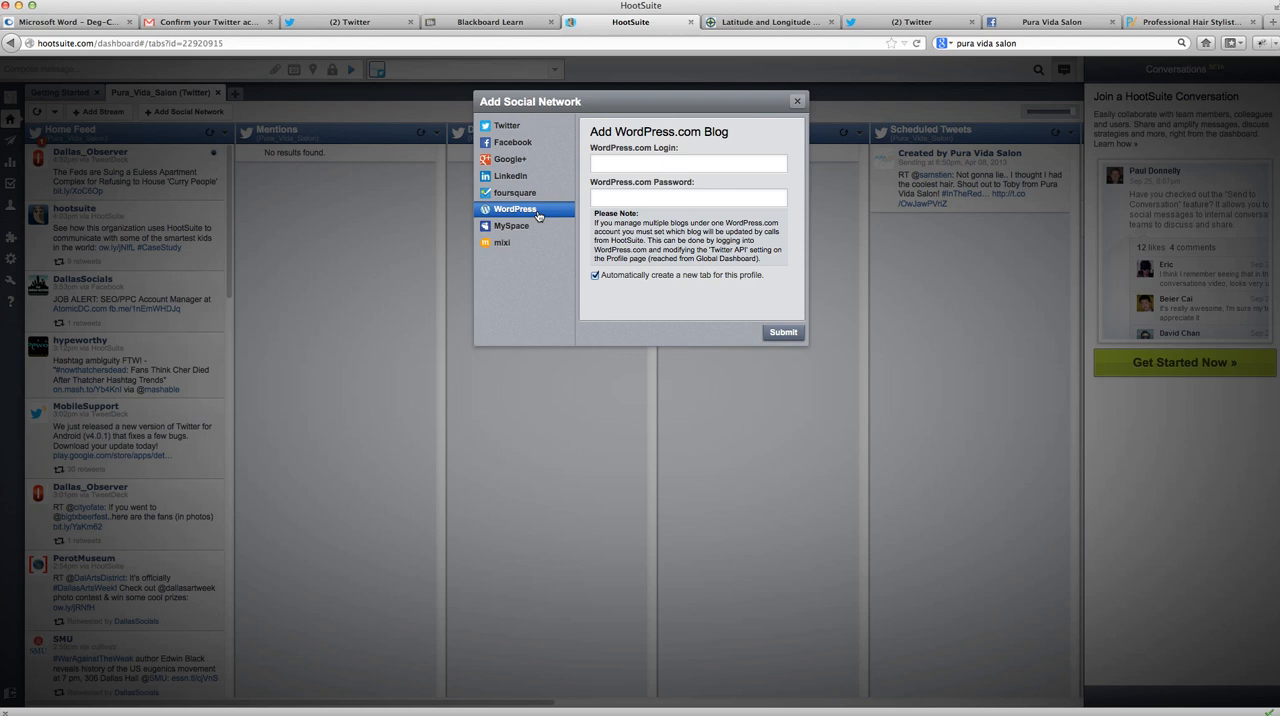
{"action": "left_click", "coordinate": [528, 198]}
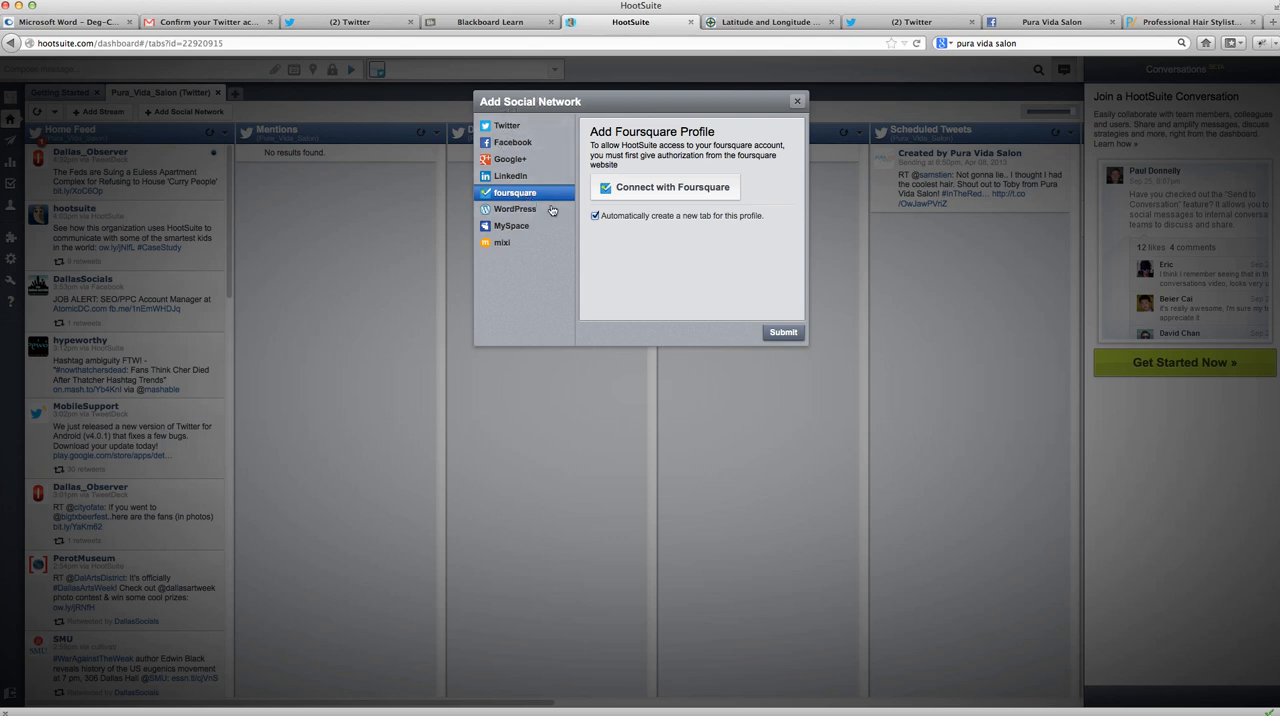
{"action": "left_click", "coordinate": [797, 101]}
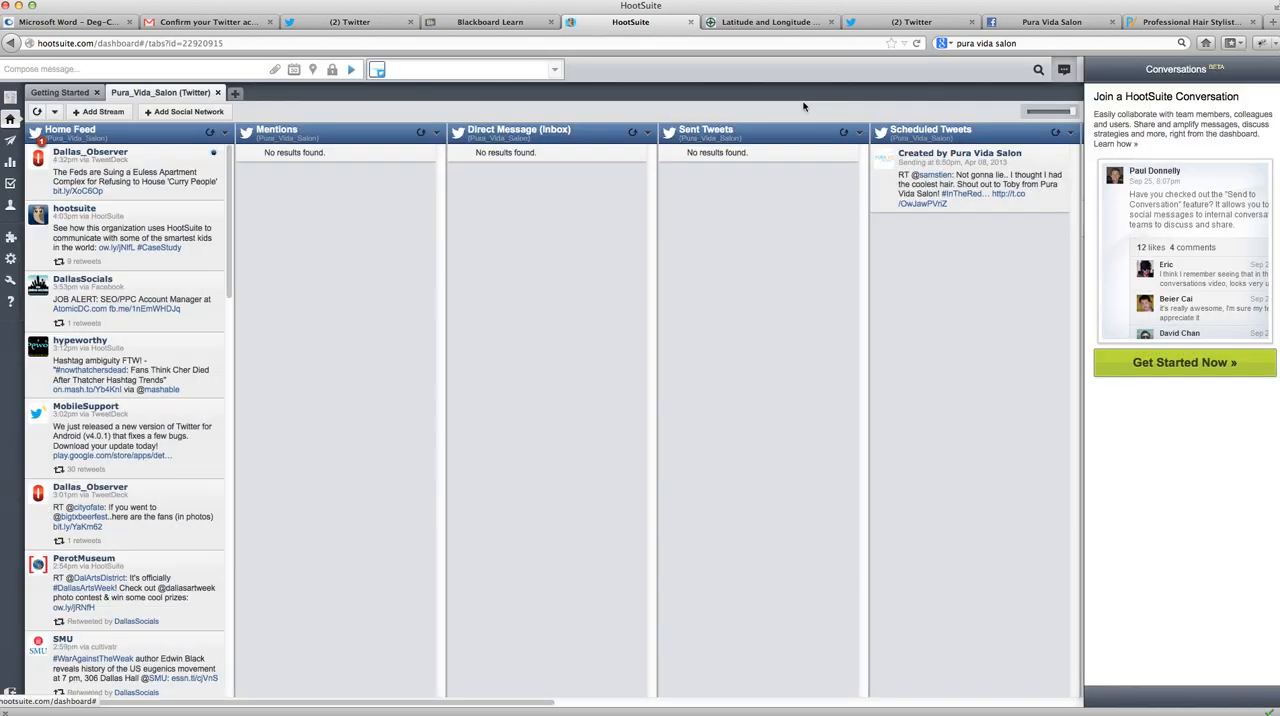
{"action": "mouse_move", "coordinate": [378, 70]}
{"action": "left_click", "coordinate": [122, 74]}
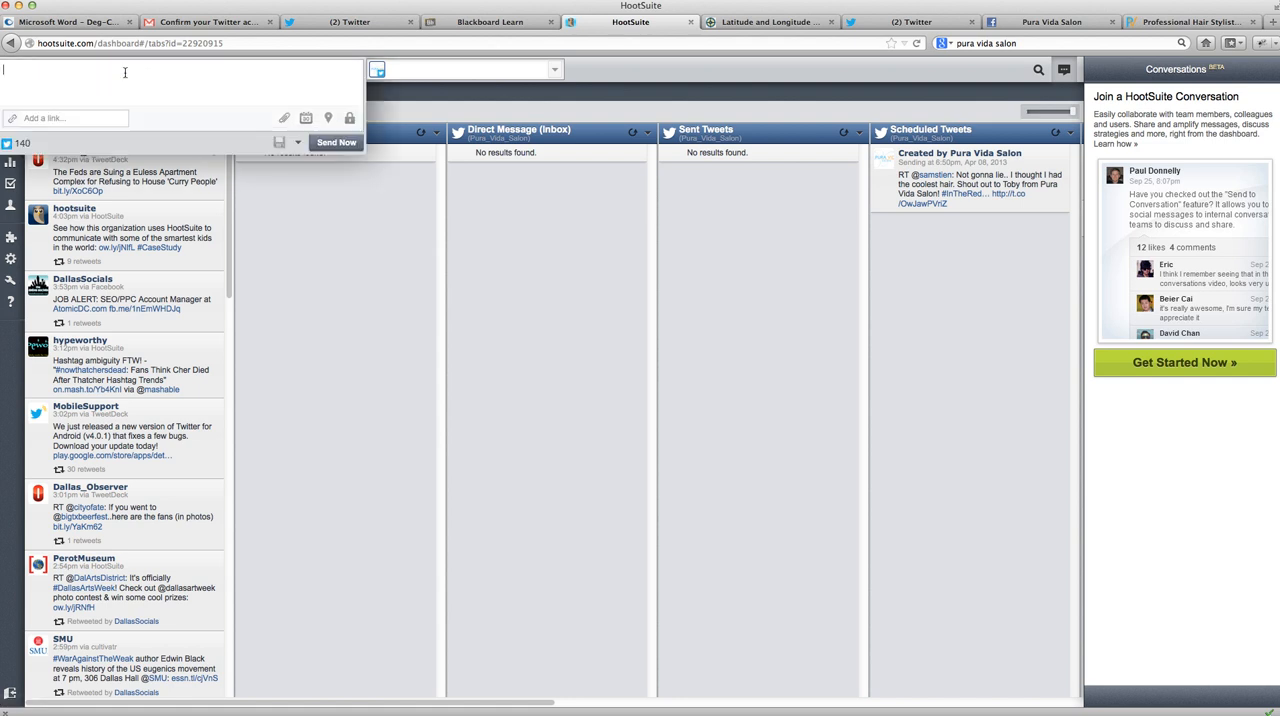
{"action": "left_click", "coordinate": [377, 69]}
{"action": "left_click", "coordinate": [441, 91]}
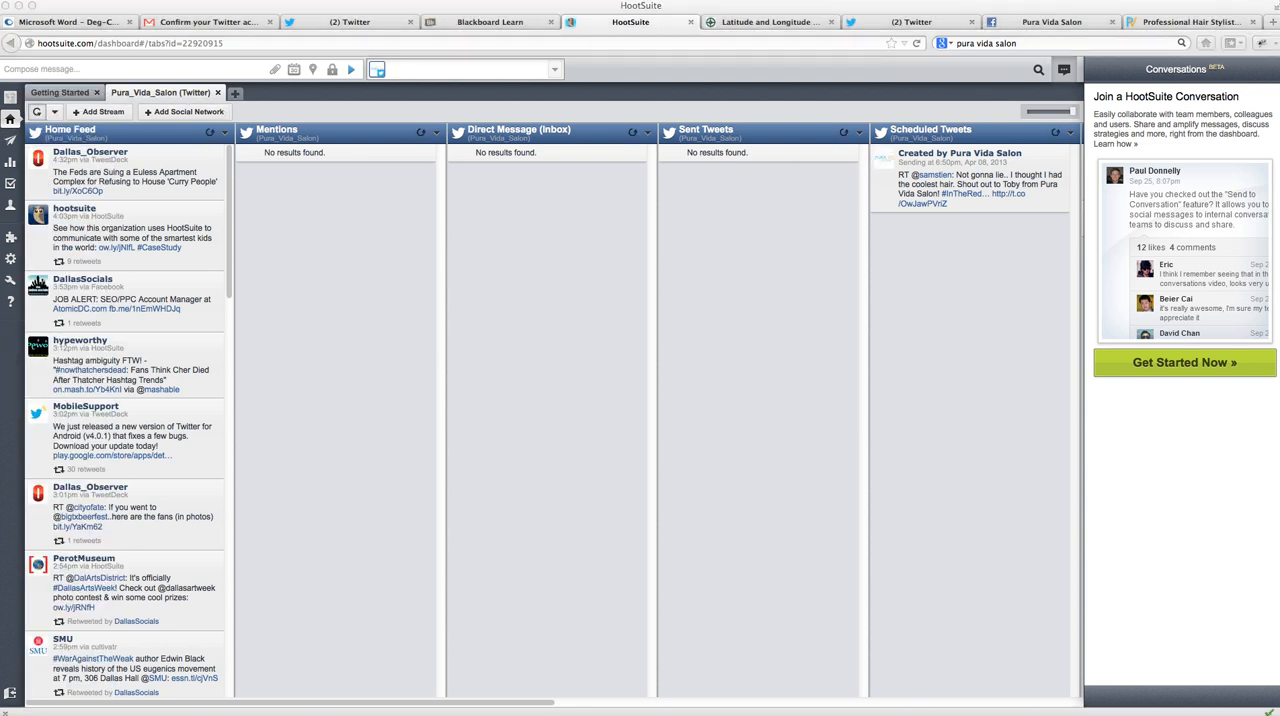
{"action": "left_click", "coordinate": [953, 2]}
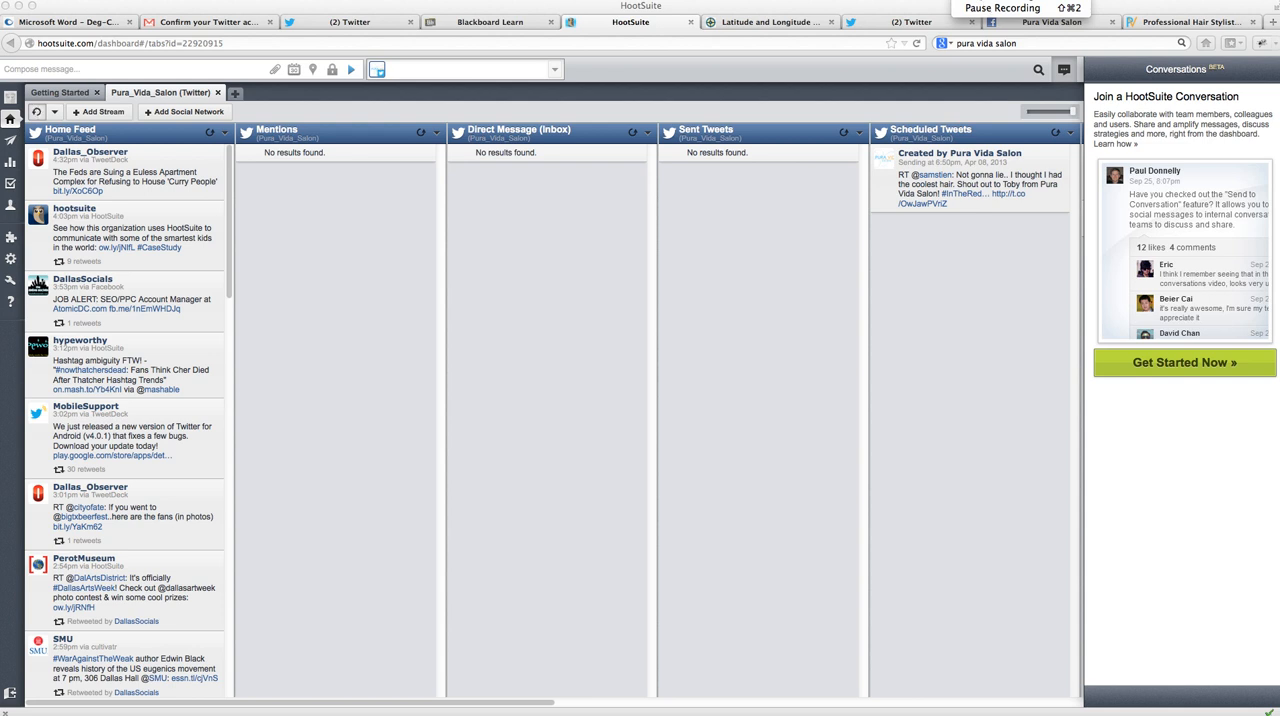
{"action": "left_click", "coordinate": [990, 10]}
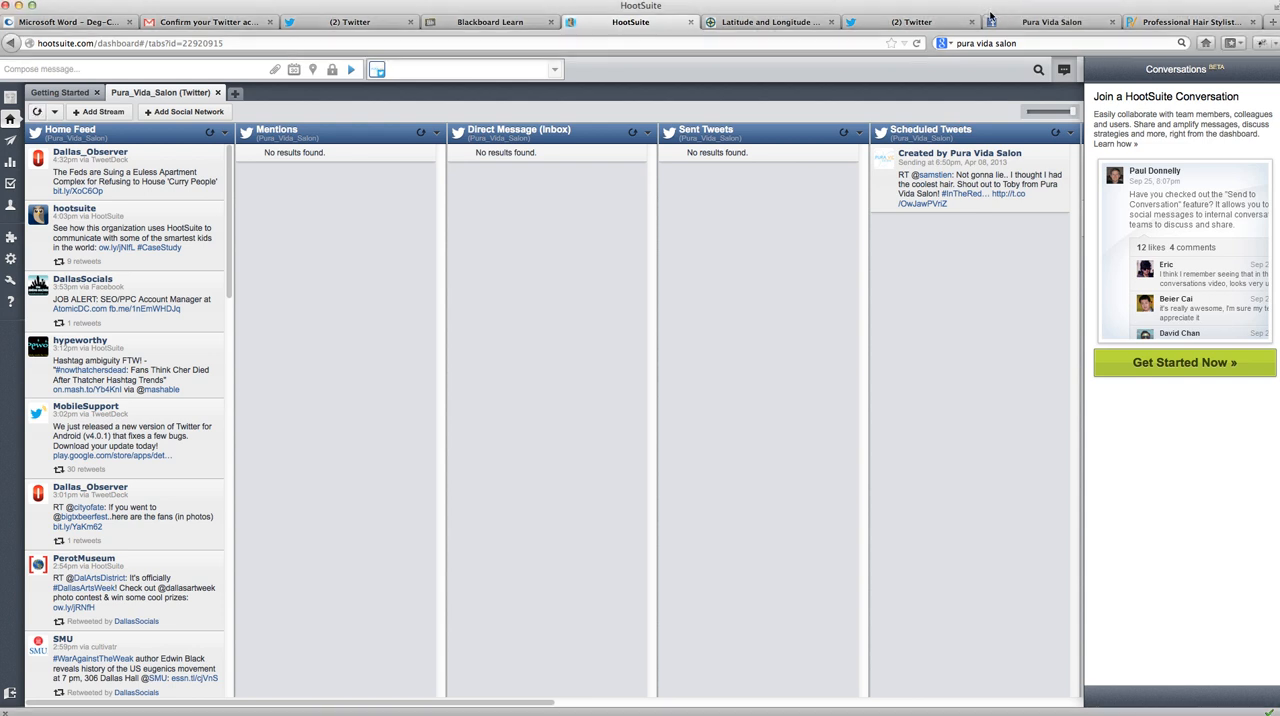
- Switch to Facebook and open the main page of Pura Vida Salon
{"action": "left_click", "coordinate": [1037, 22]}
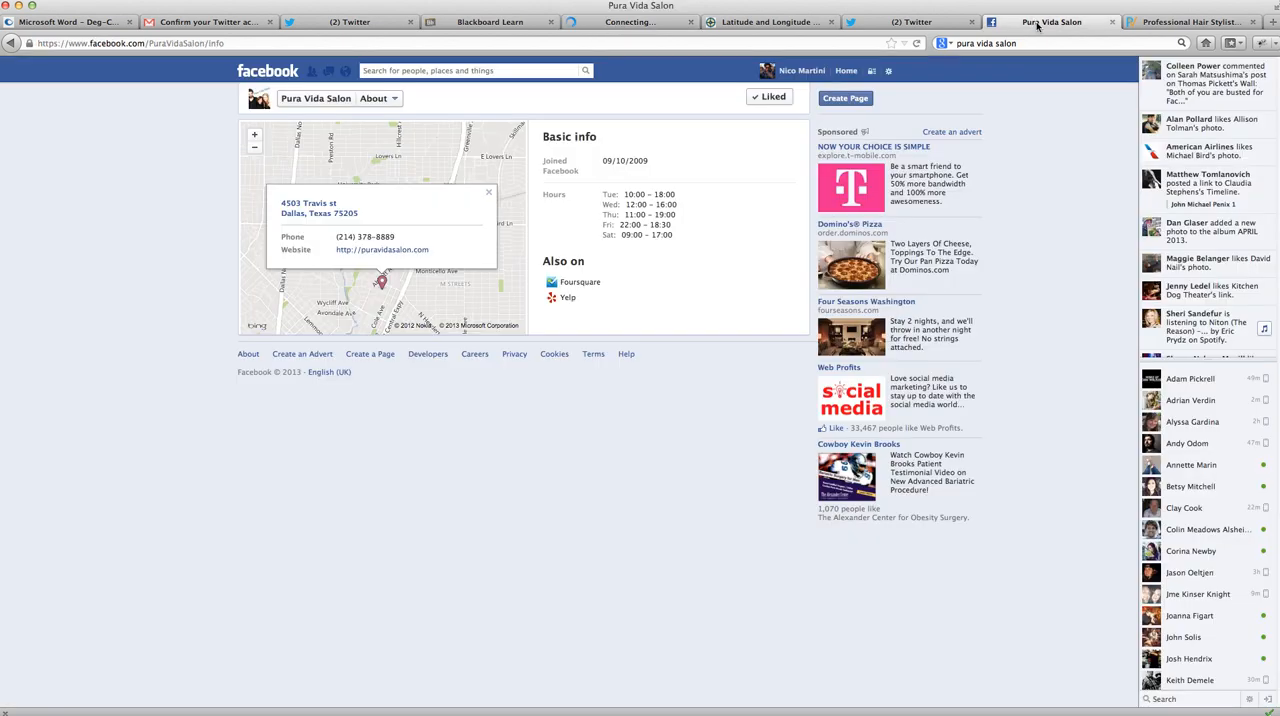
{"action": "left_click", "coordinate": [270, 72]}
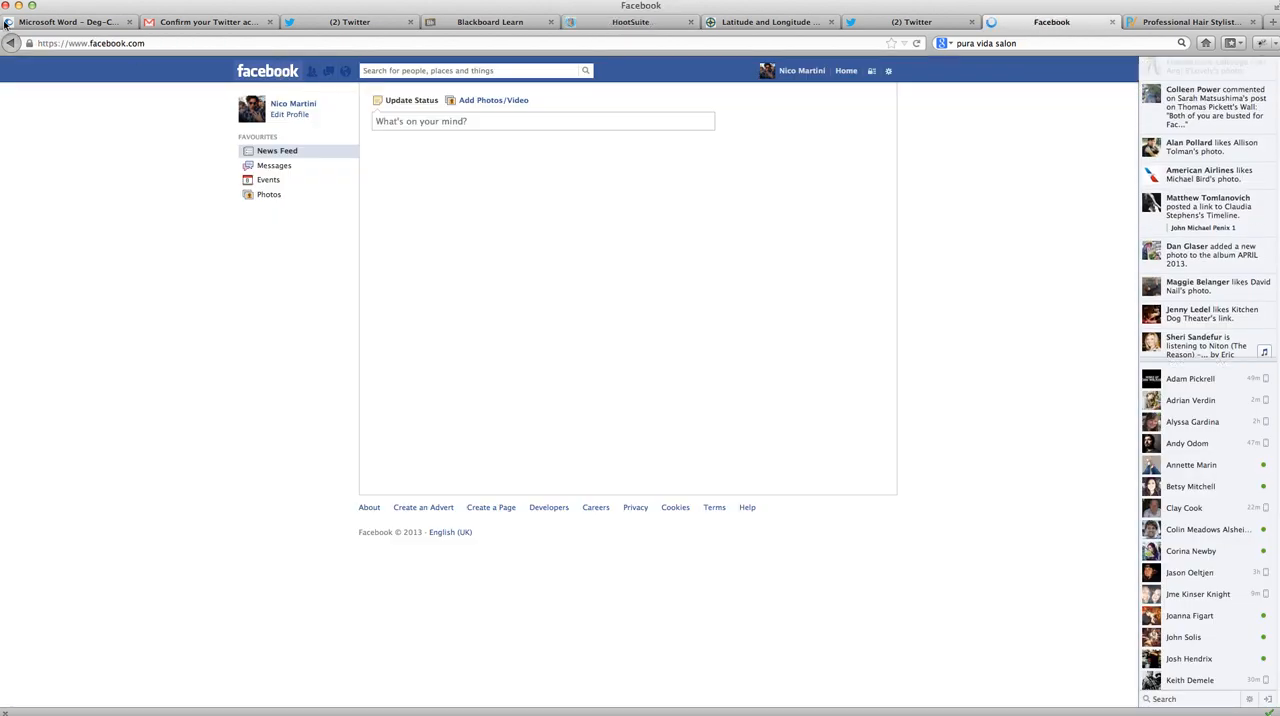
{"action": "left_click", "coordinate": [12, 44]}
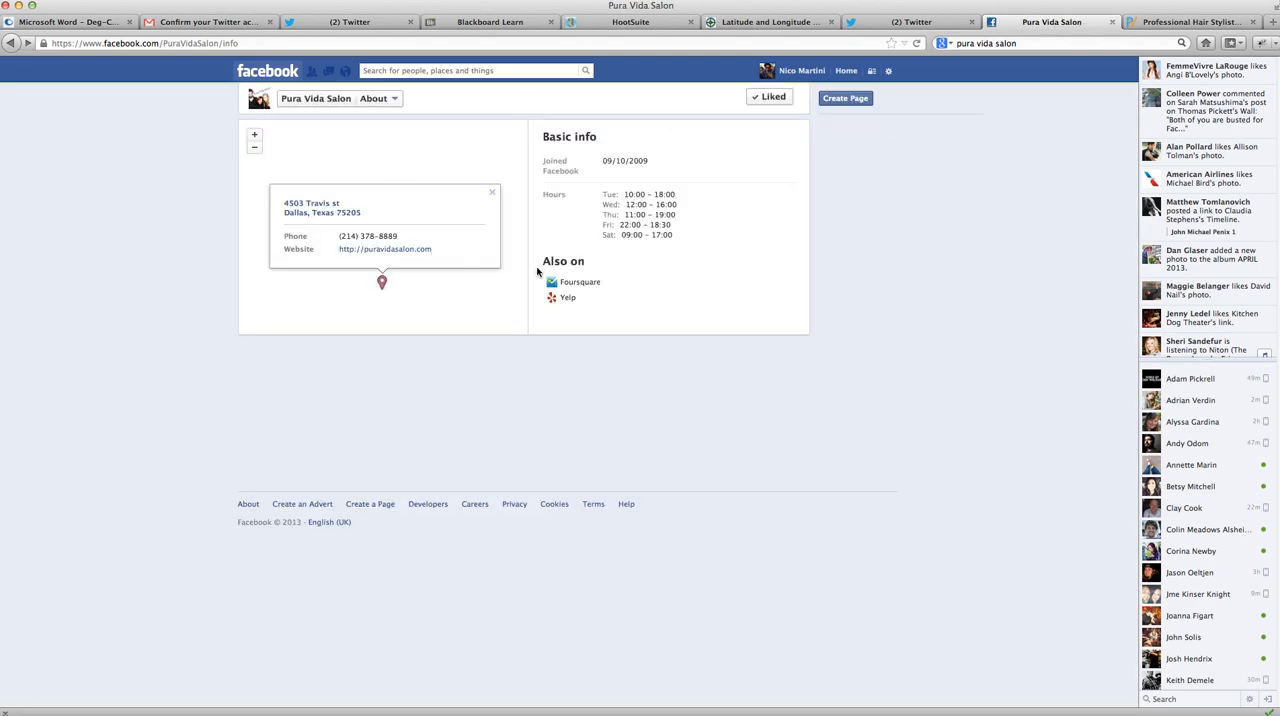
{"action": "left_click", "coordinate": [326, 101]}
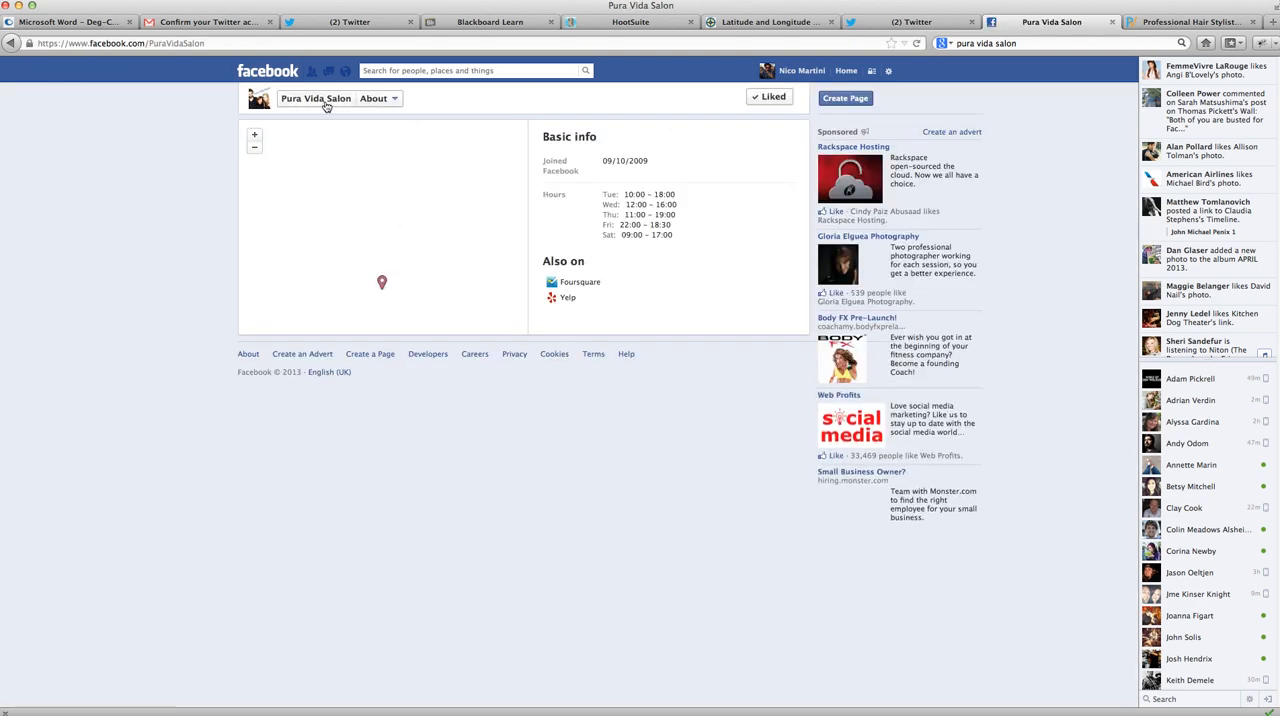
- Switch back to HootSuite and try to add a Facebook profile as a social network, logging in with the account password
{"action": "left_click", "coordinate": [566, 22]}
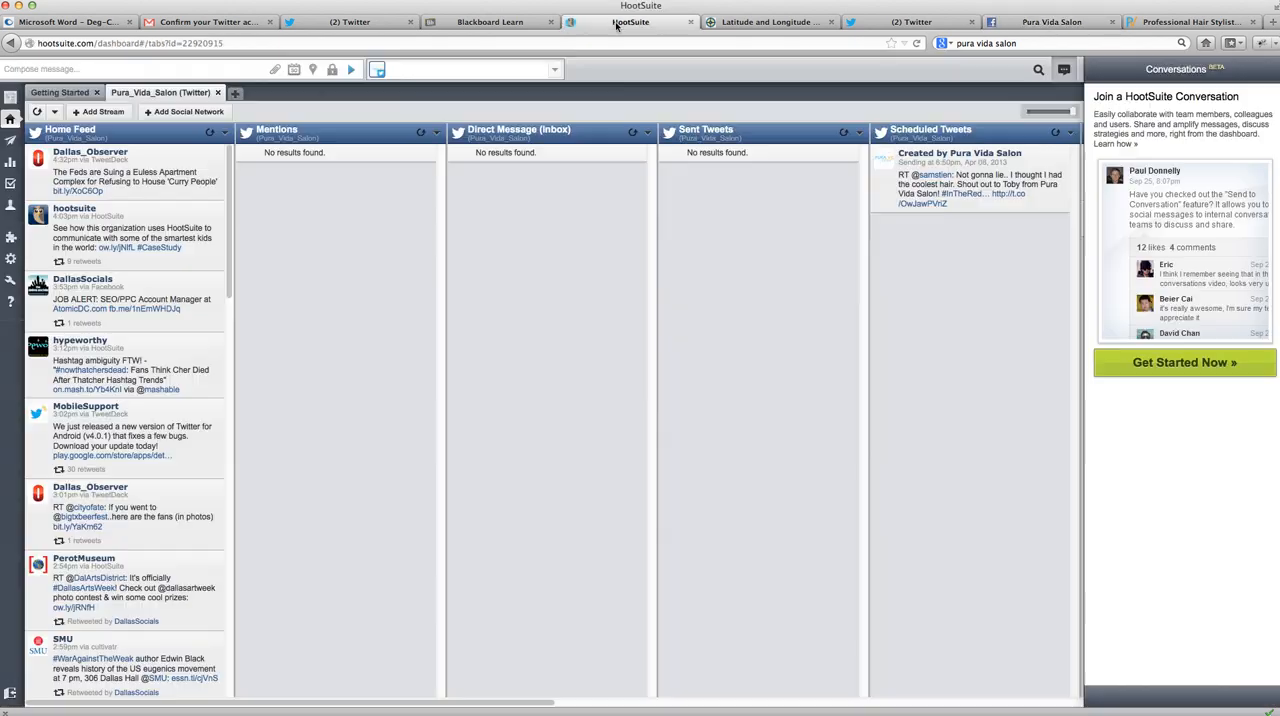
{"action": "left_click", "coordinate": [160, 112]}
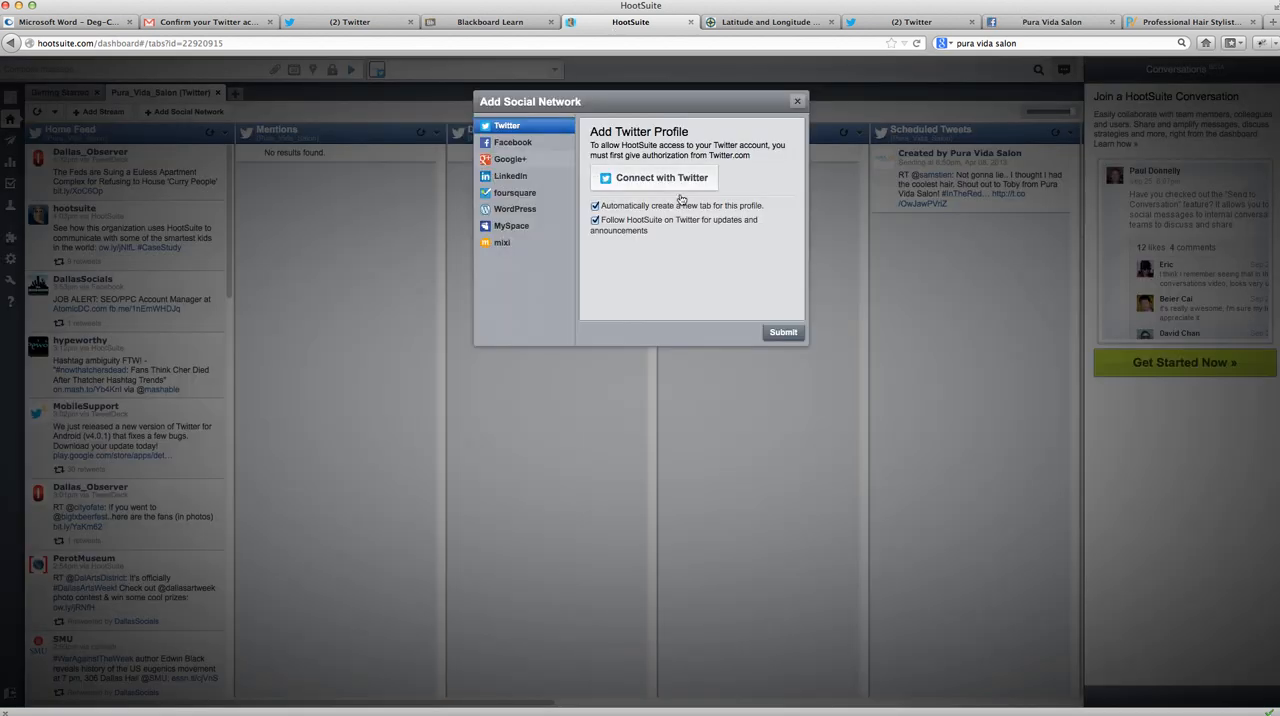
{"action": "left_click", "coordinate": [508, 142]}
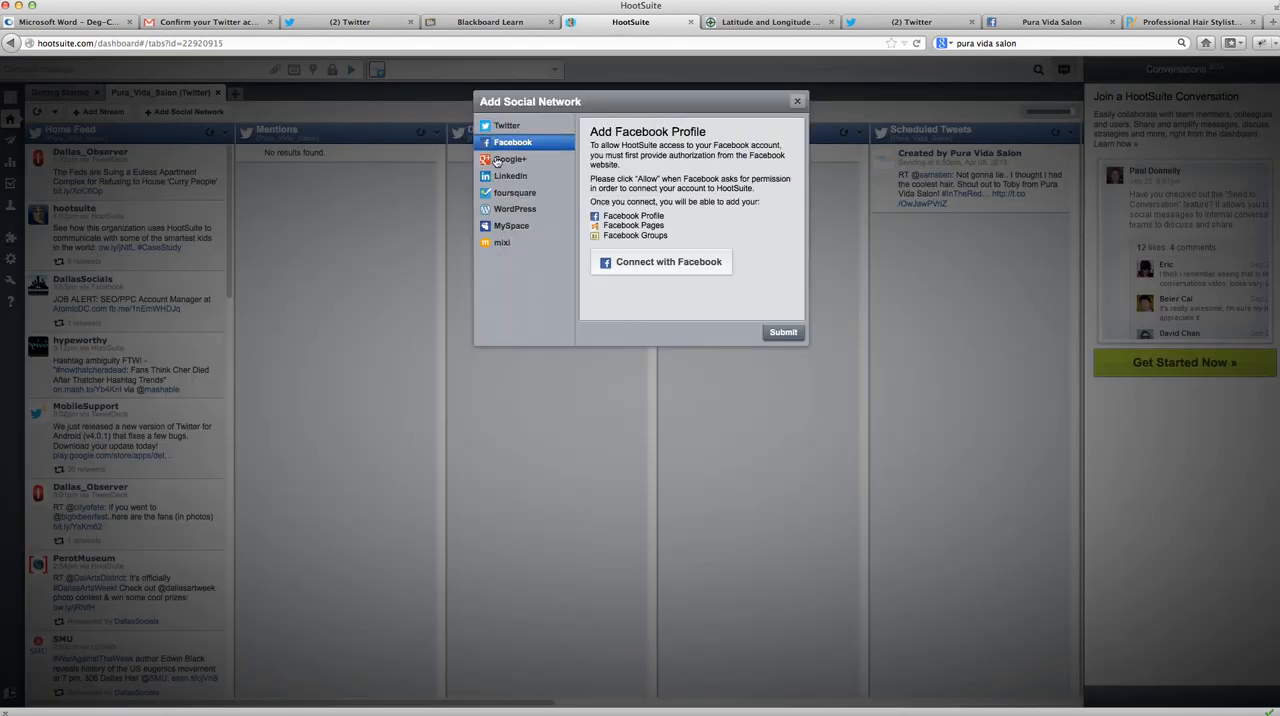
{"action": "left_click", "coordinate": [676, 263]}
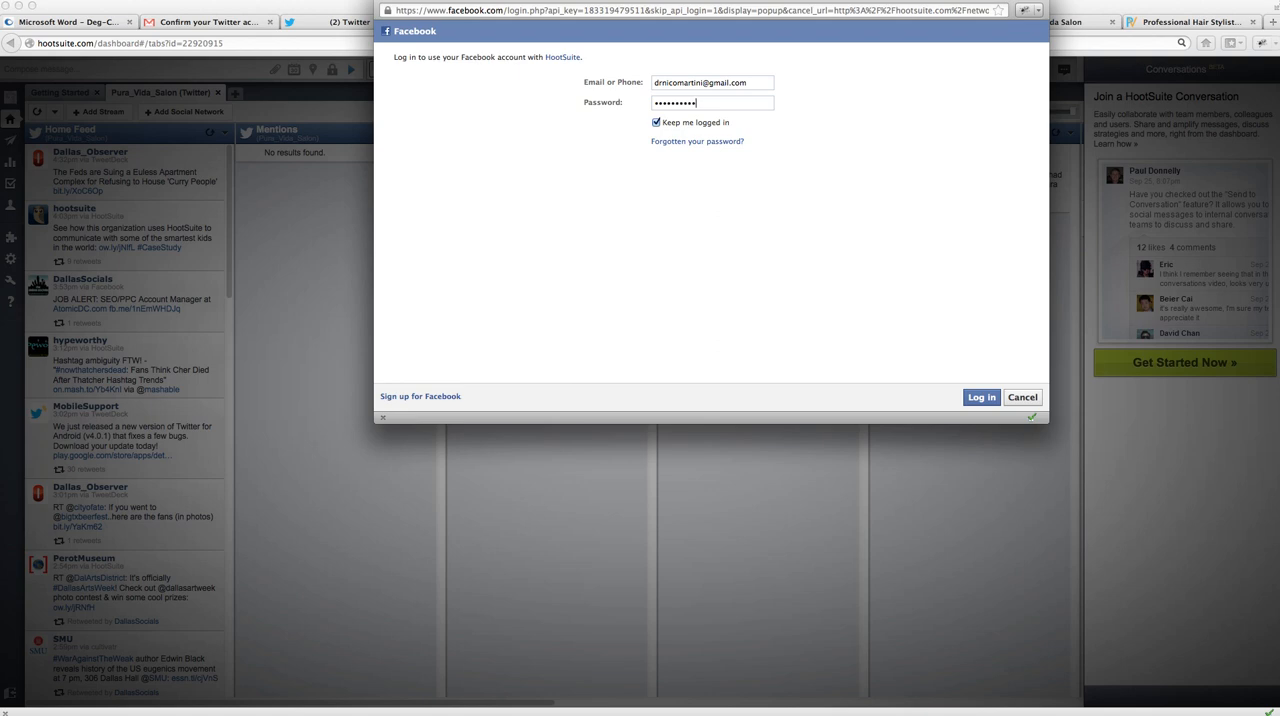
{"action": "type", "text": "*"}
{"action": "key", "text": "Return"}
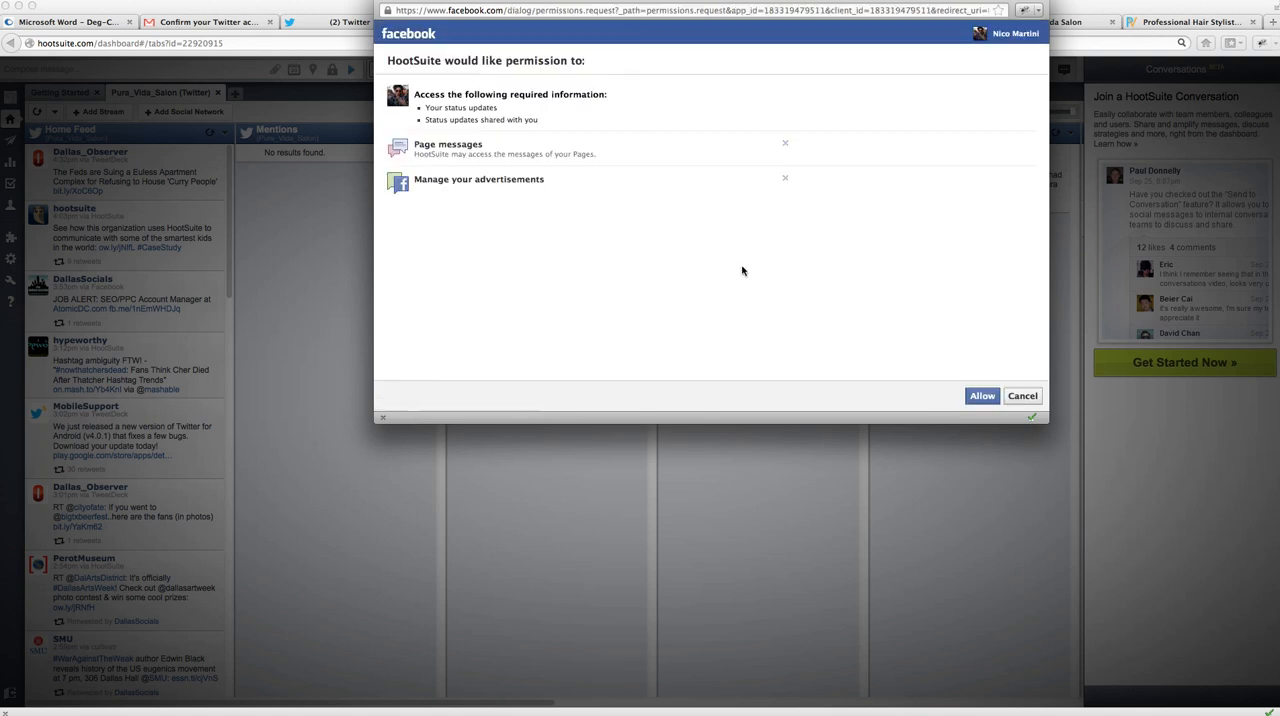
{"action": "left_click", "coordinate": [962, 0]}
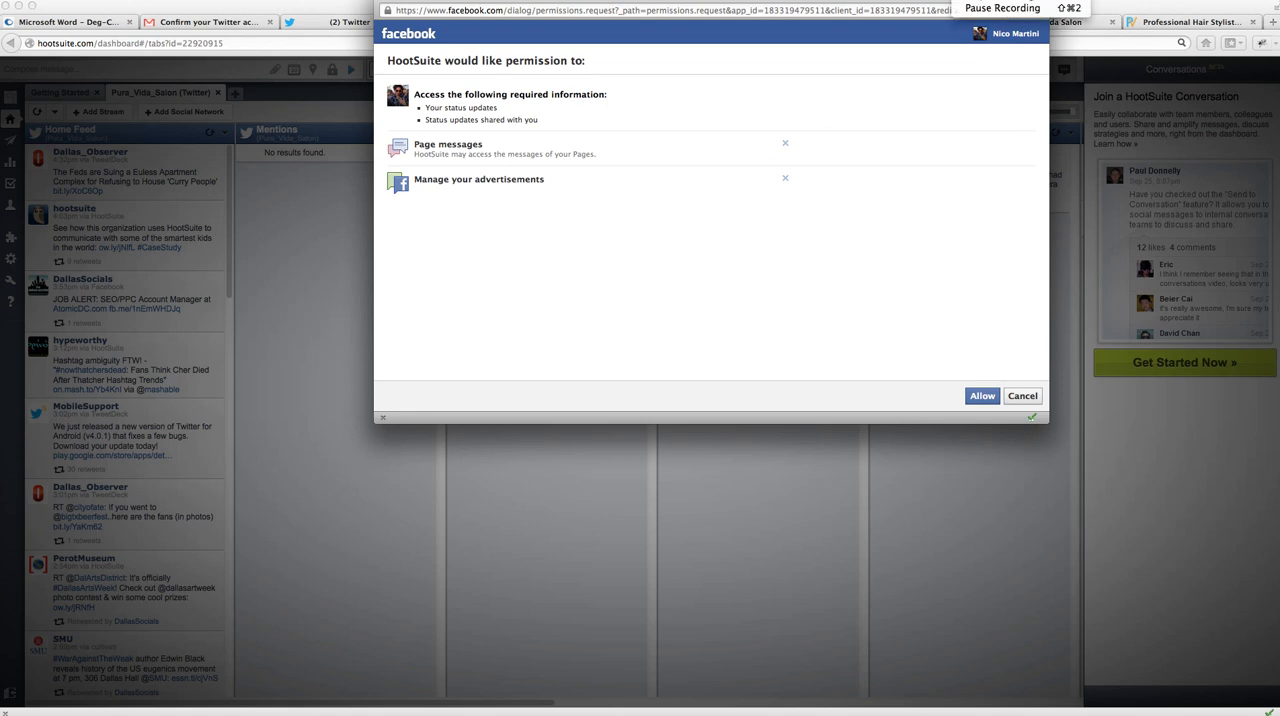
{"action": "left_click", "coordinate": [981, 8]}
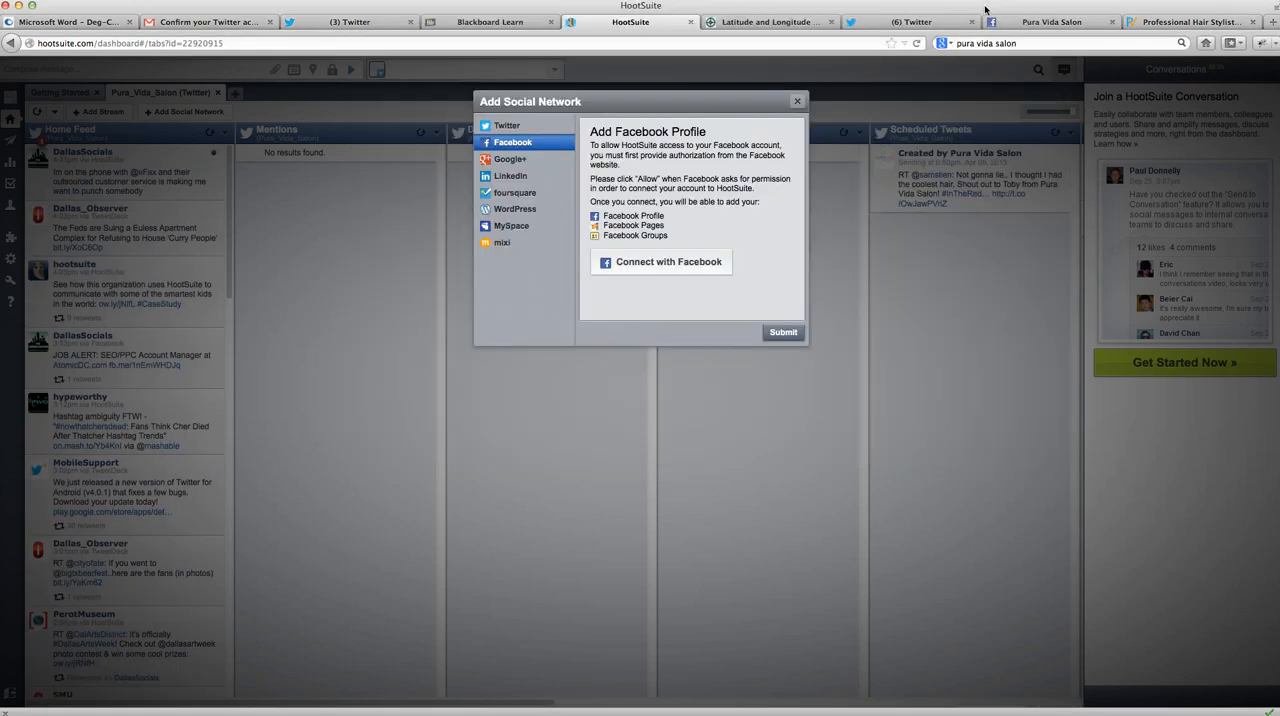
- Connect Facebook by logging in with the account password and allowing the requested permissions, and import the Pura Vida Salon page into HootSuite
{"action": "left_click", "coordinate": [667, 263]}
{"action": "left_click", "coordinate": [668, 264]}
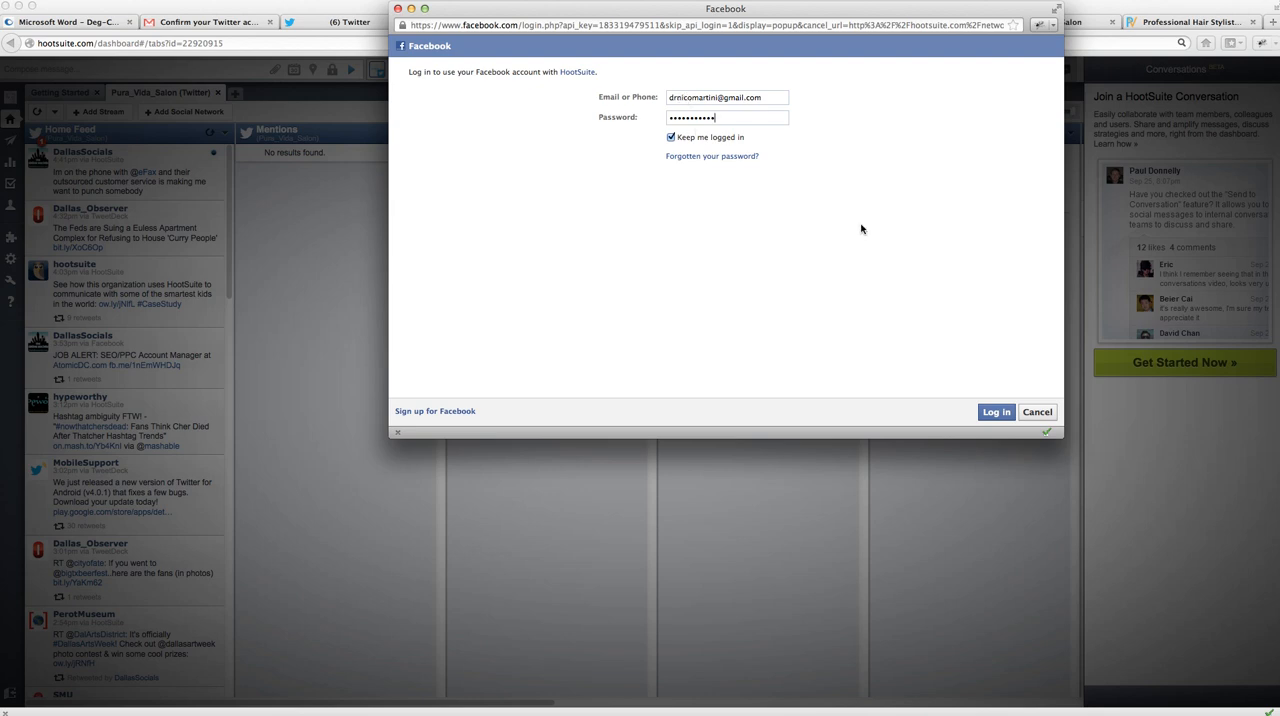
{"action": "left_click", "coordinate": [996, 413]}
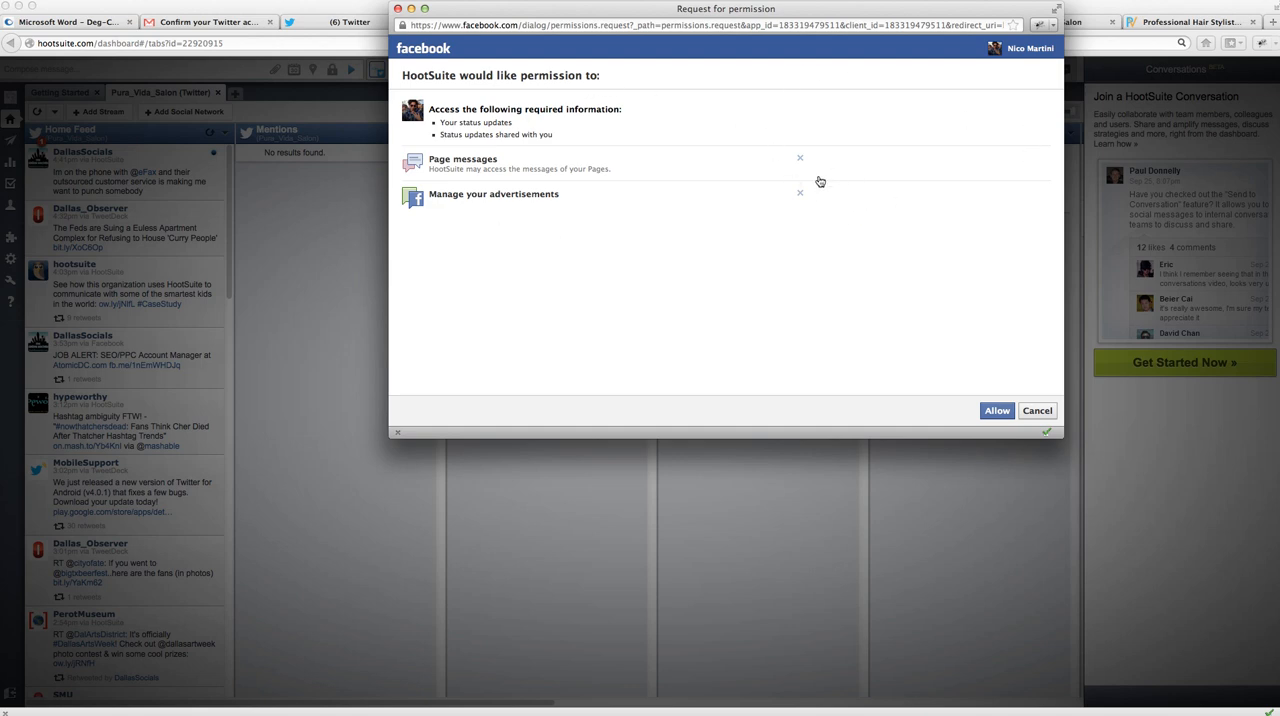
{"action": "left_click", "coordinate": [998, 410]}
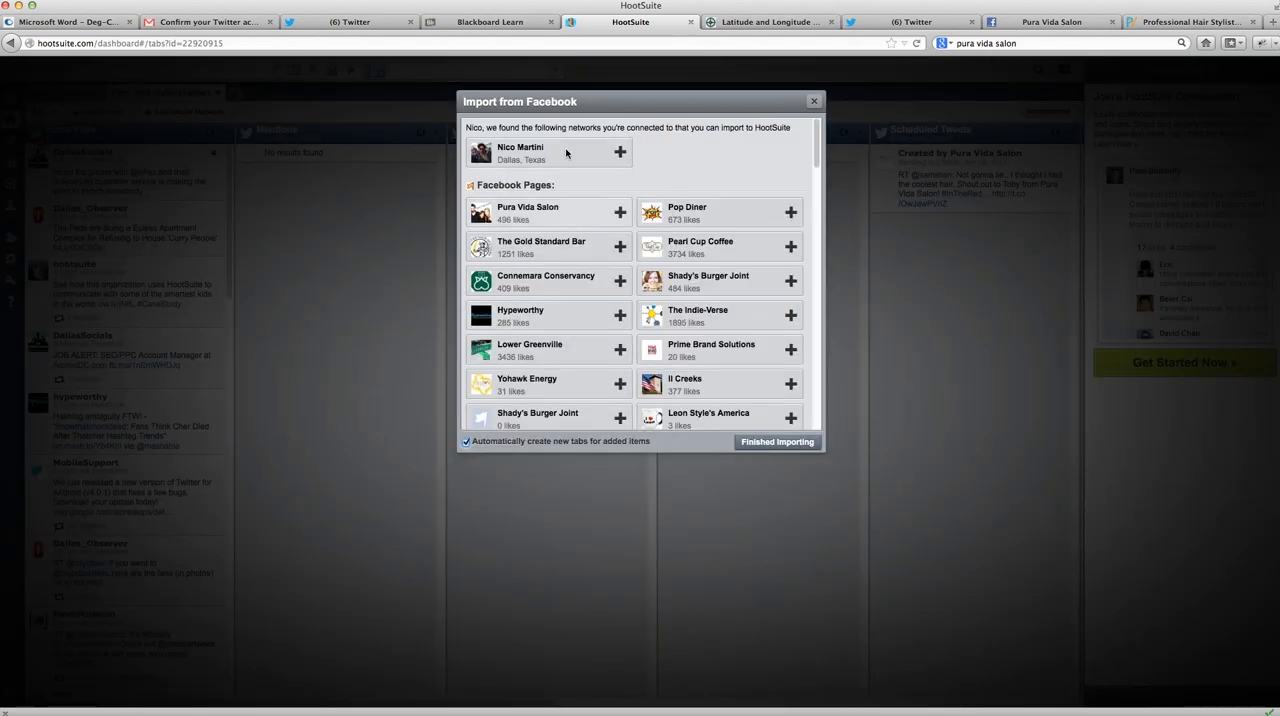
{"action": "left_click", "coordinate": [619, 213]}
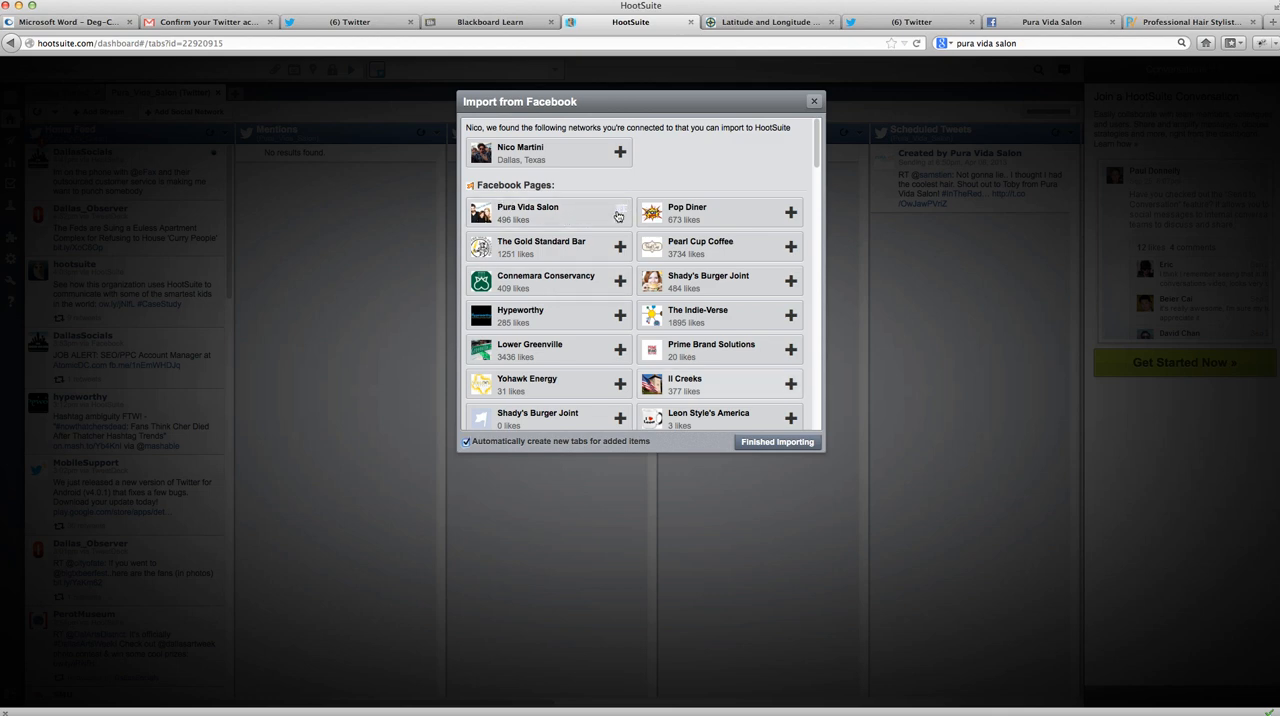
{"action": "left_click", "coordinate": [765, 443]}
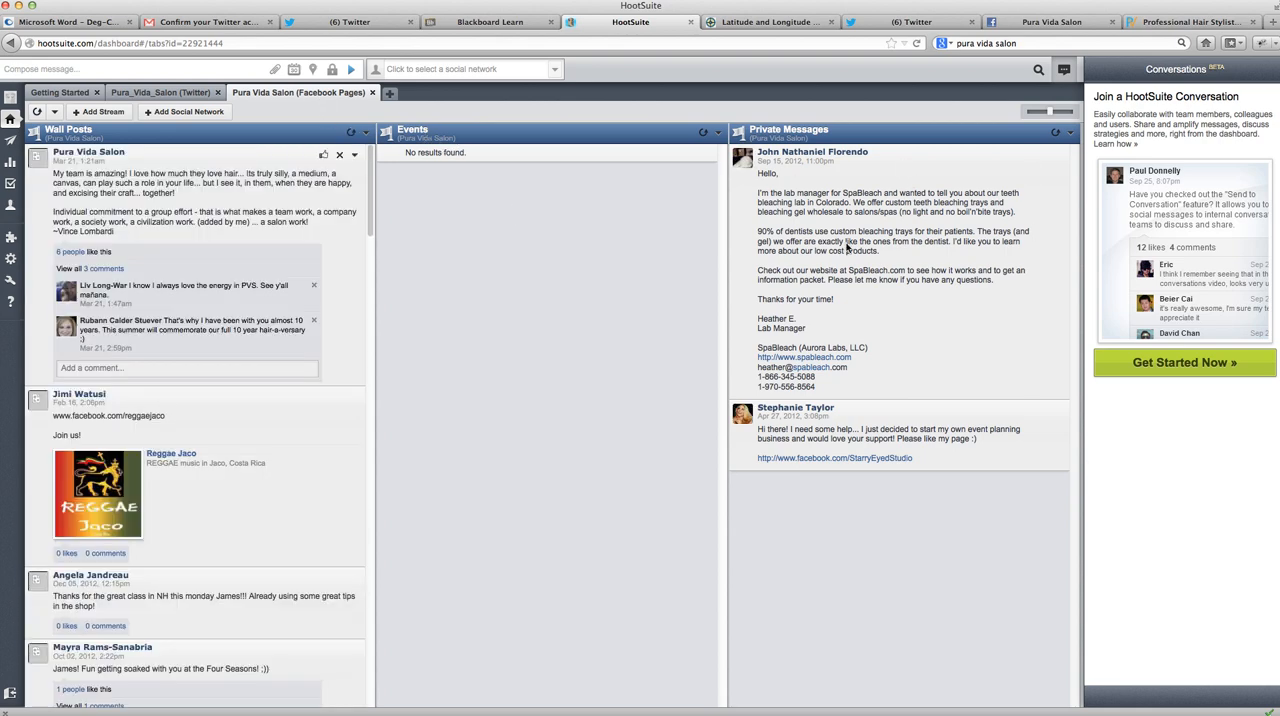
- Review the Facebook stream types and search options available for the Pura Vida Salon page, without adding a stream
{"action": "left_click", "coordinate": [84, 112]}
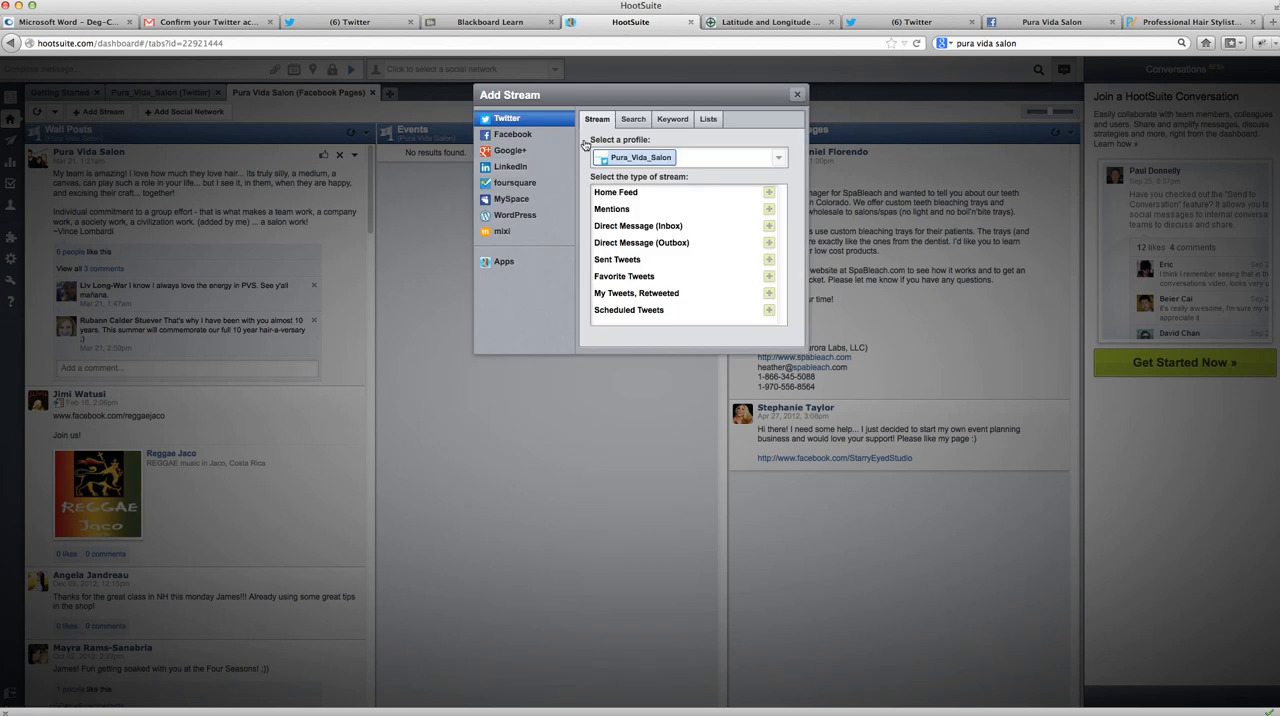
{"action": "left_click", "coordinate": [514, 134]}
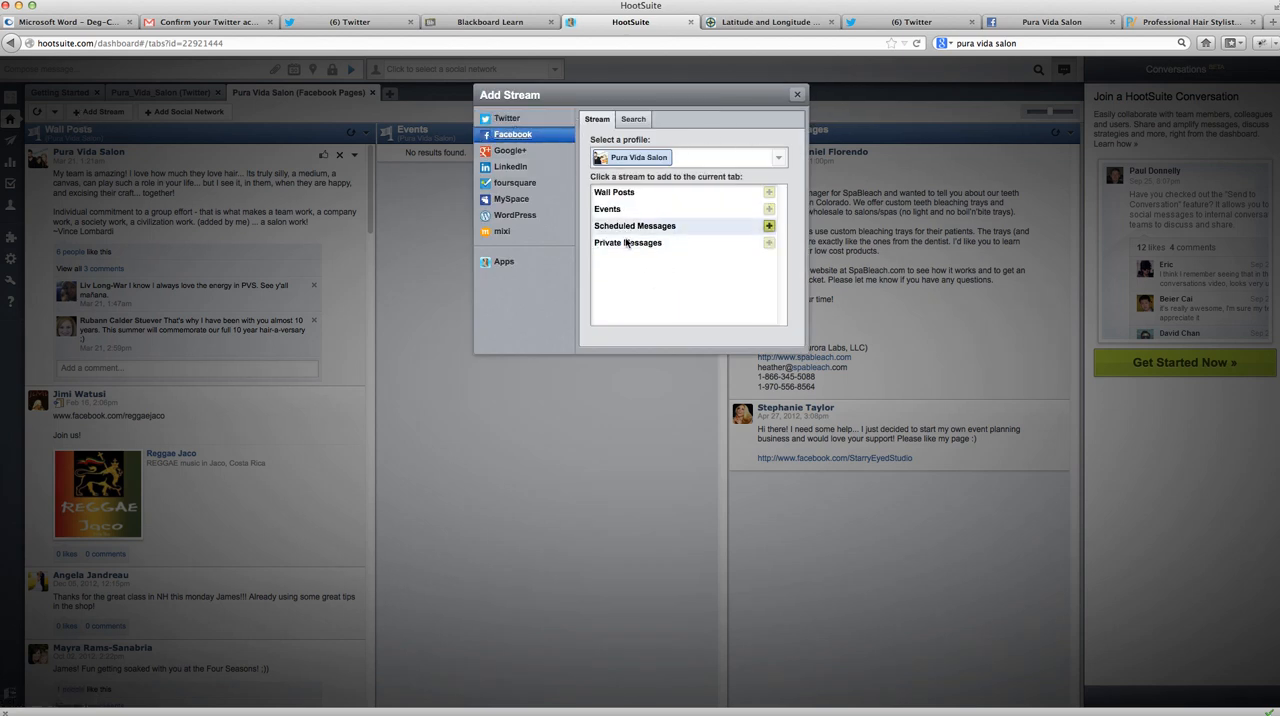
{"action": "left_click", "coordinate": [633, 120]}
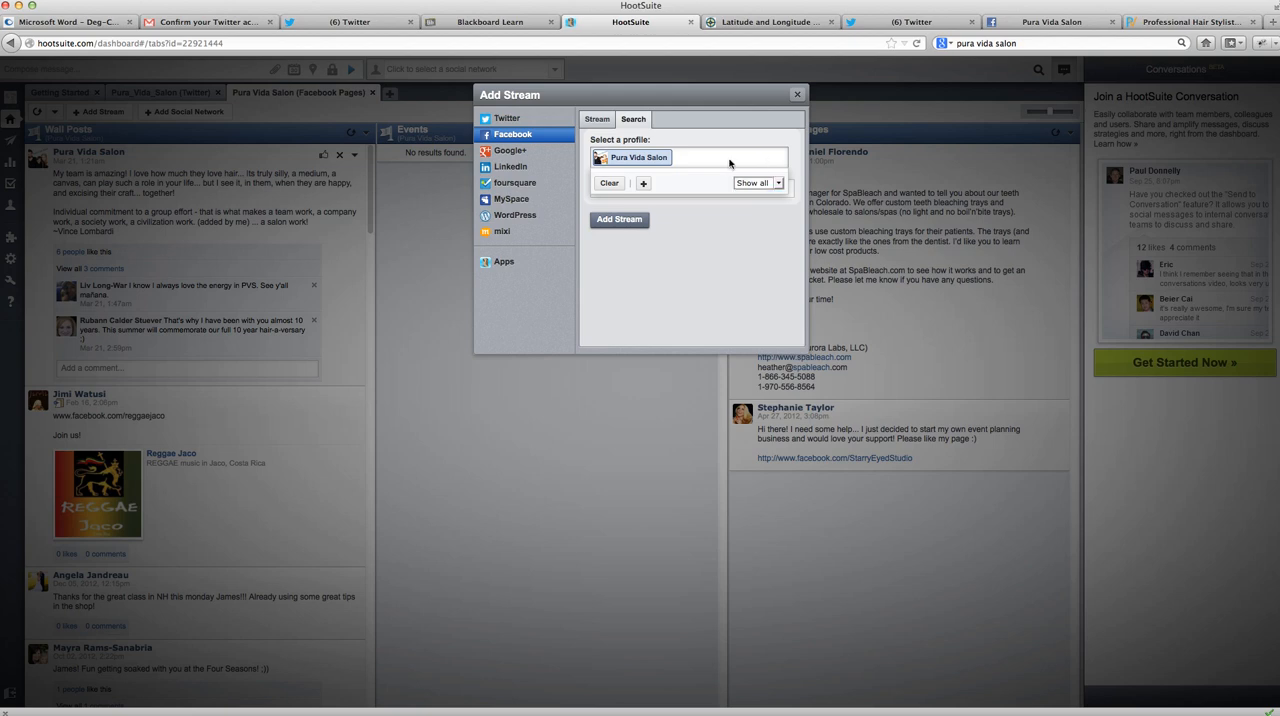
{"action": "left_click", "coordinate": [750, 184]}
{"action": "left_click", "coordinate": [762, 183]}
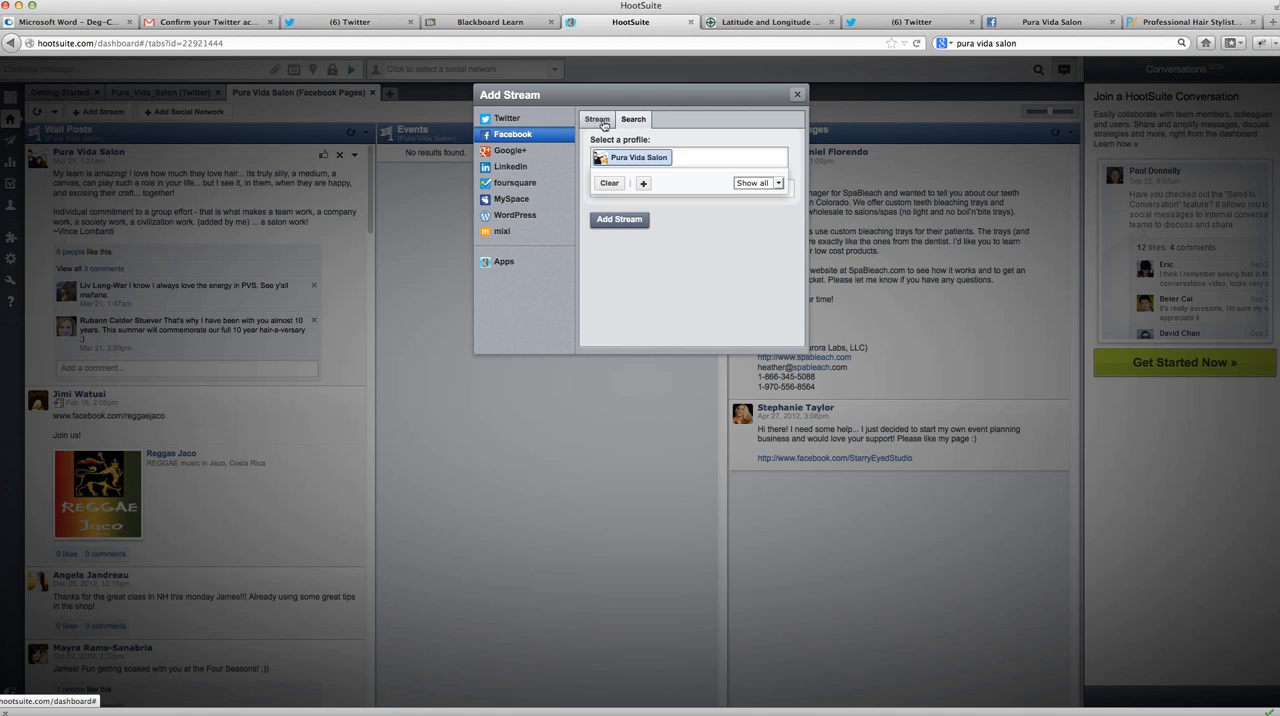
{"action": "left_click", "coordinate": [797, 94]}
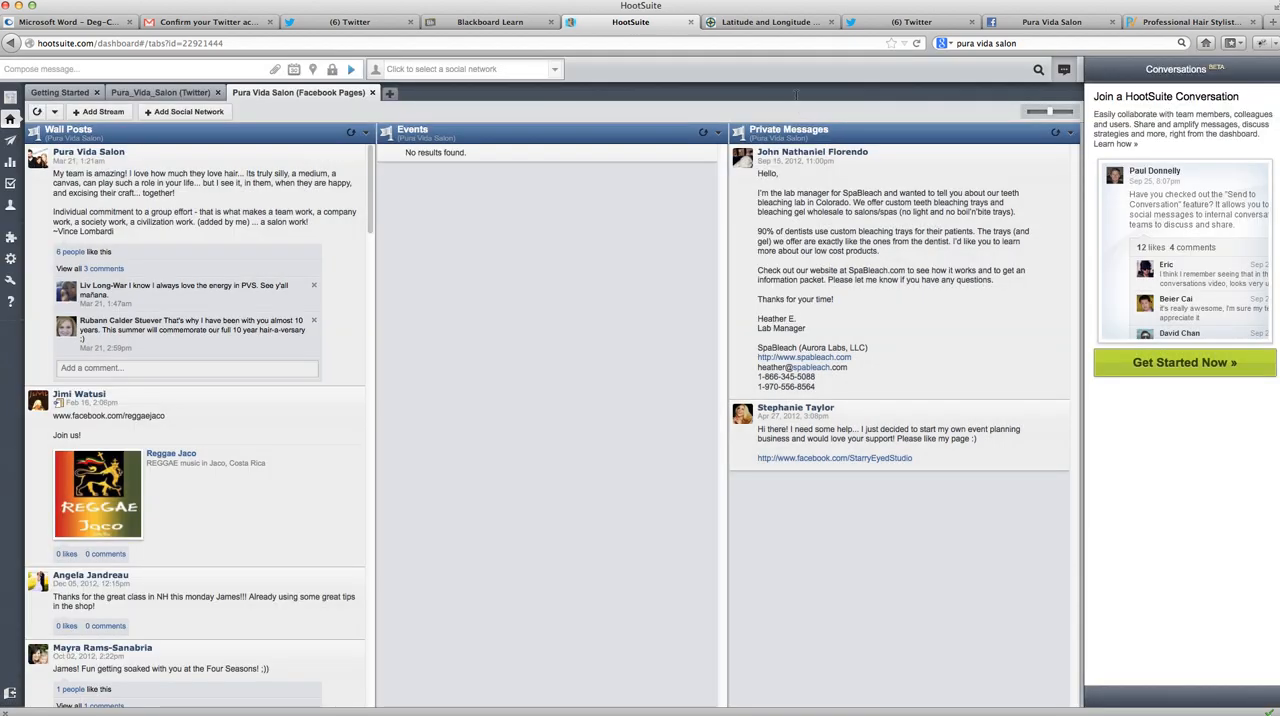
- Select both the Pura_Vida_Salon Twitter profile and the Pura Vida Salon Facebook page for posting, and view the message composer without writing anything
{"action": "left_click", "coordinate": [484, 70]}
{"action": "left_click", "coordinate": [425, 90]}
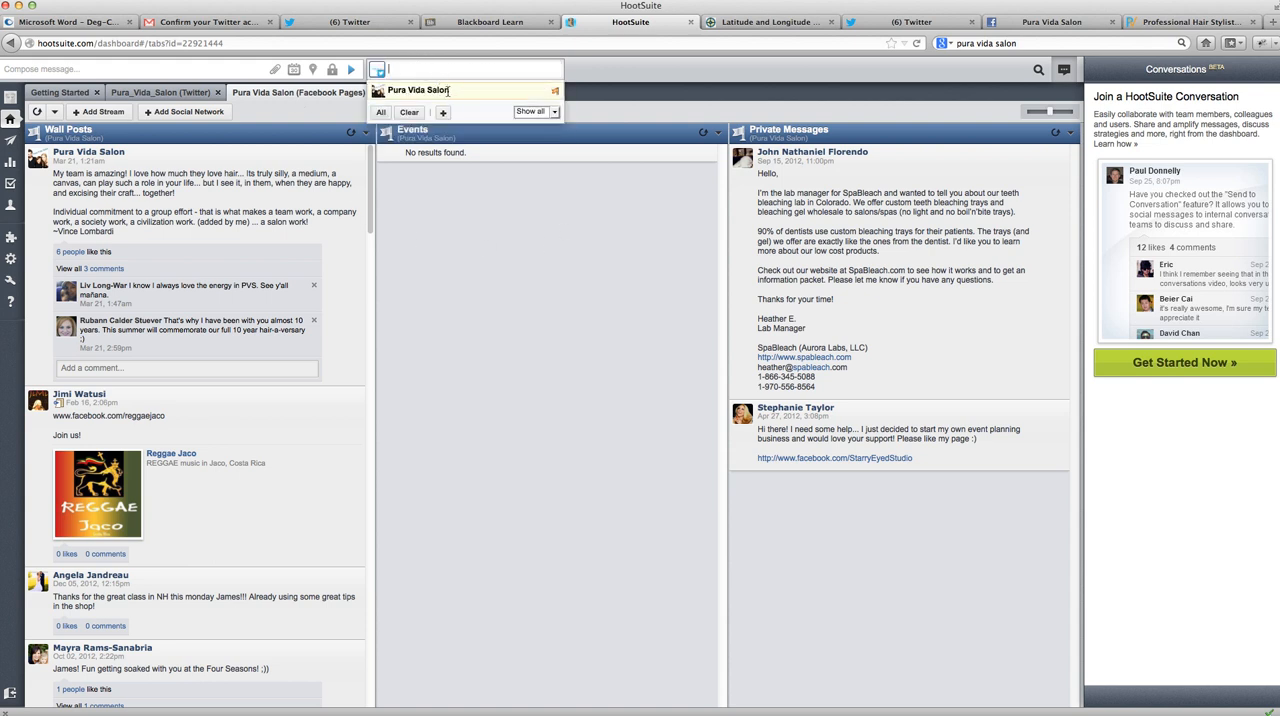
{"action": "left_click", "coordinate": [395, 97]}
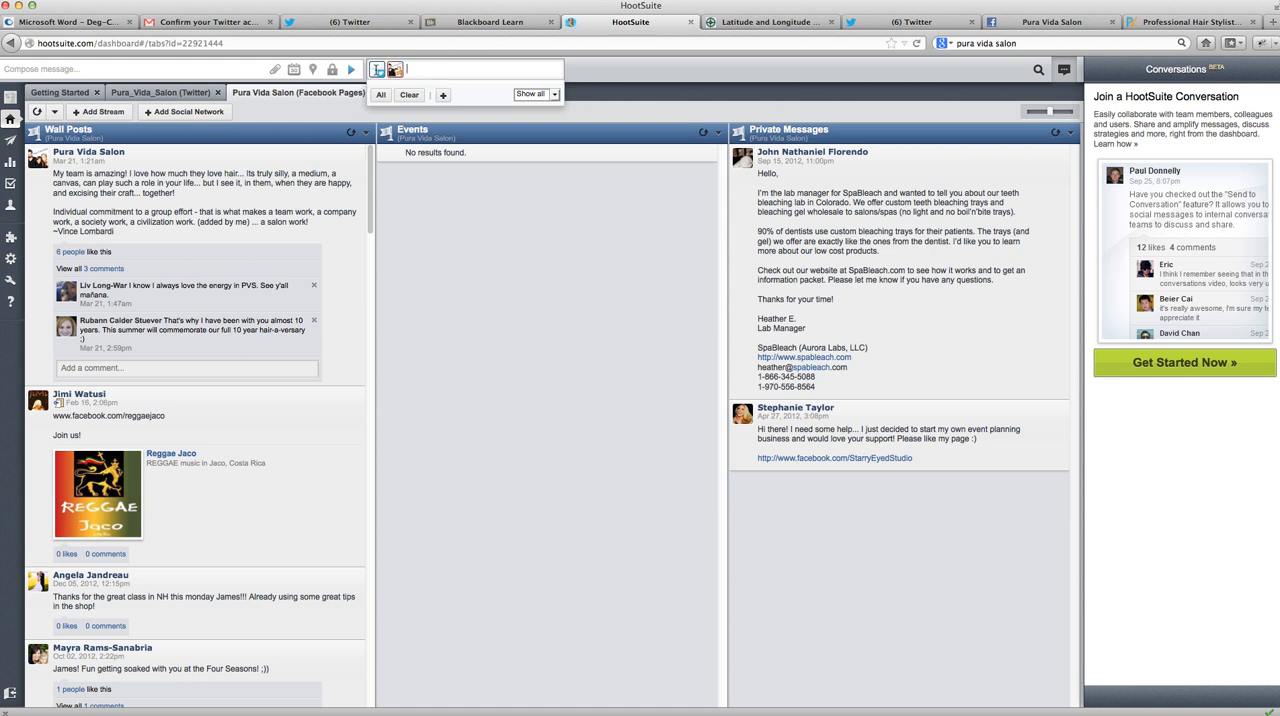
{"action": "left_click", "coordinate": [222, 69]}
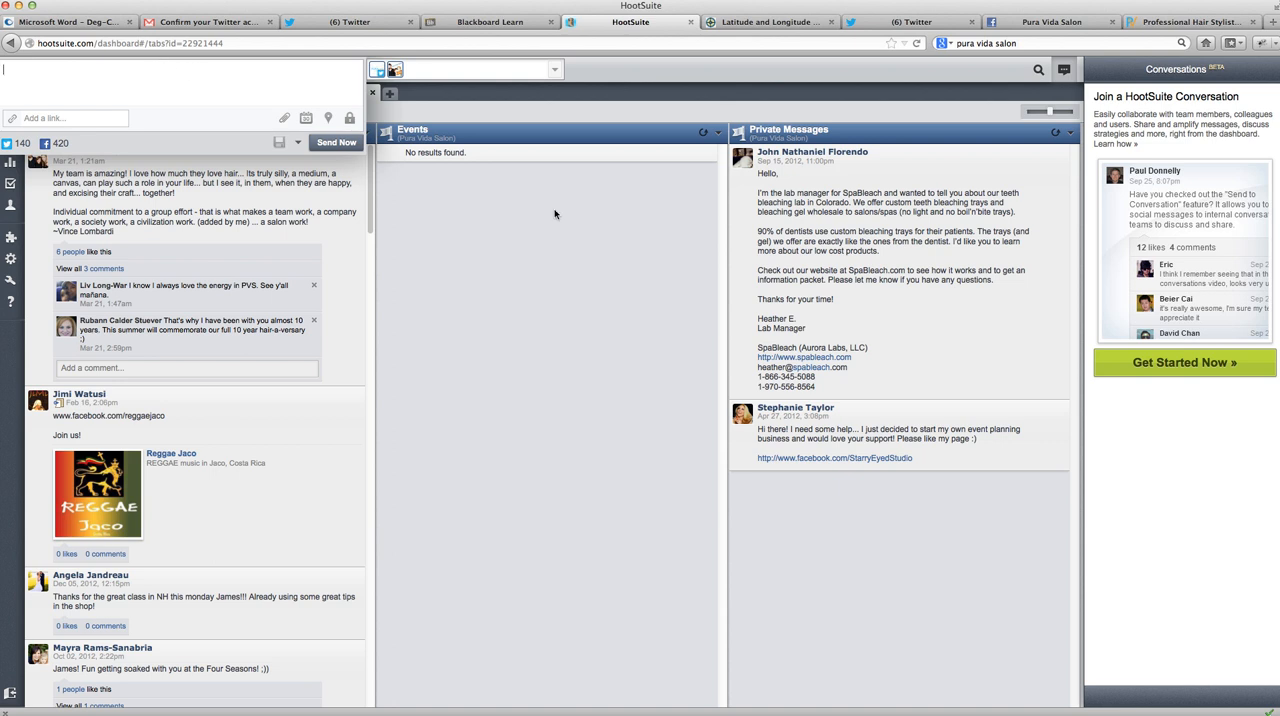
{"action": "left_click", "coordinate": [503, 292]}
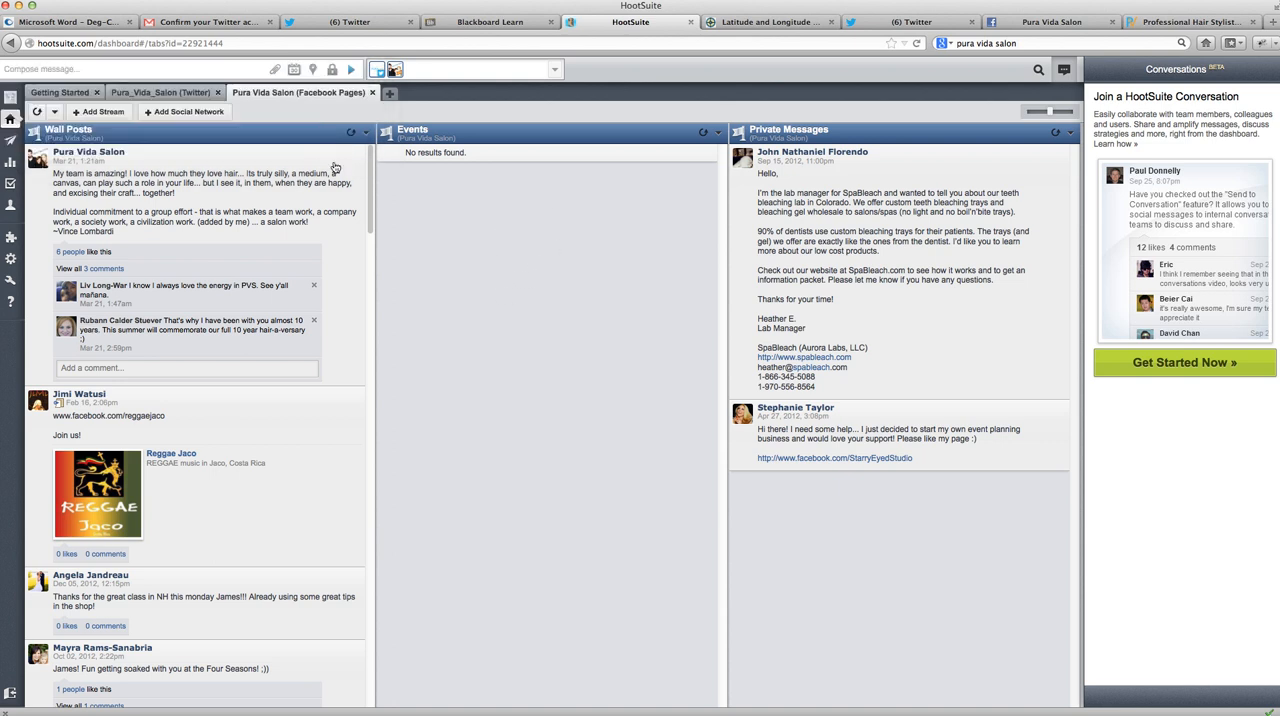